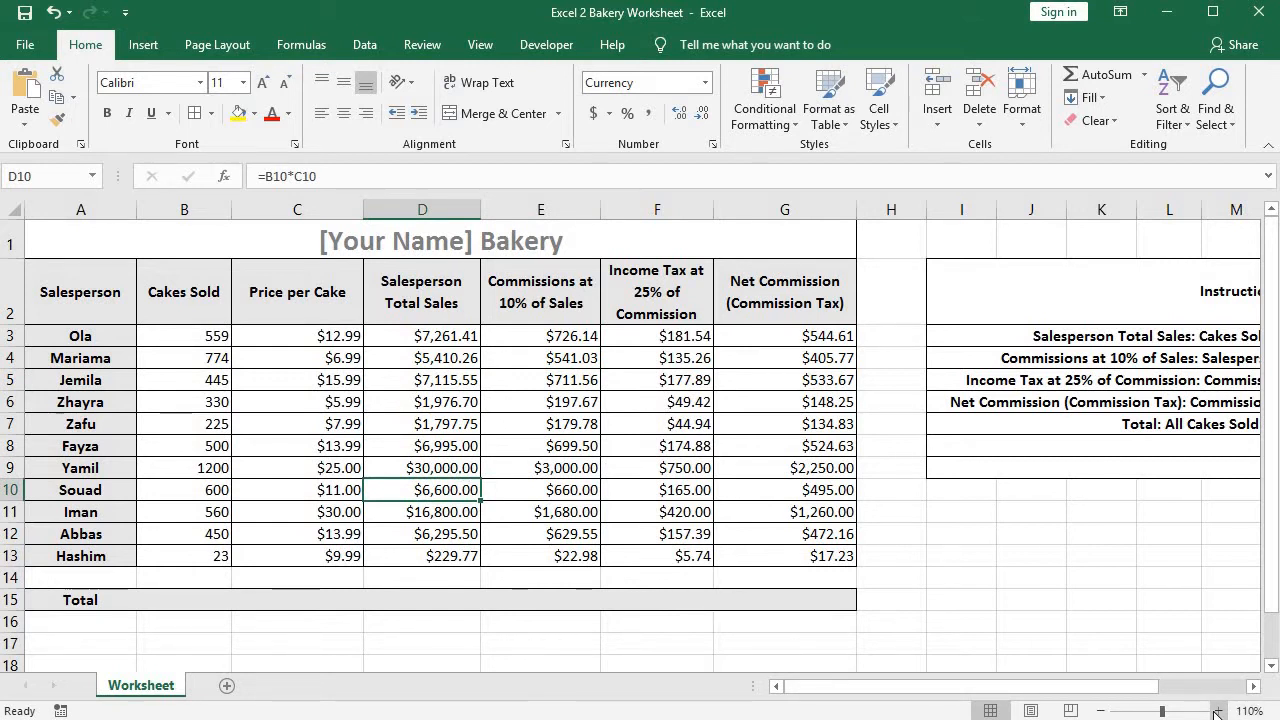
Examine the calculated columns from Salesperson Total Sales to Net Commission for all salespeople in rows 3 to 13.
{"action": "left_click", "coordinate": [1217, 712]}
{"action": "left_click_drag", "start_coordinate": [1062, 688], "coordinate": [766, 682]}
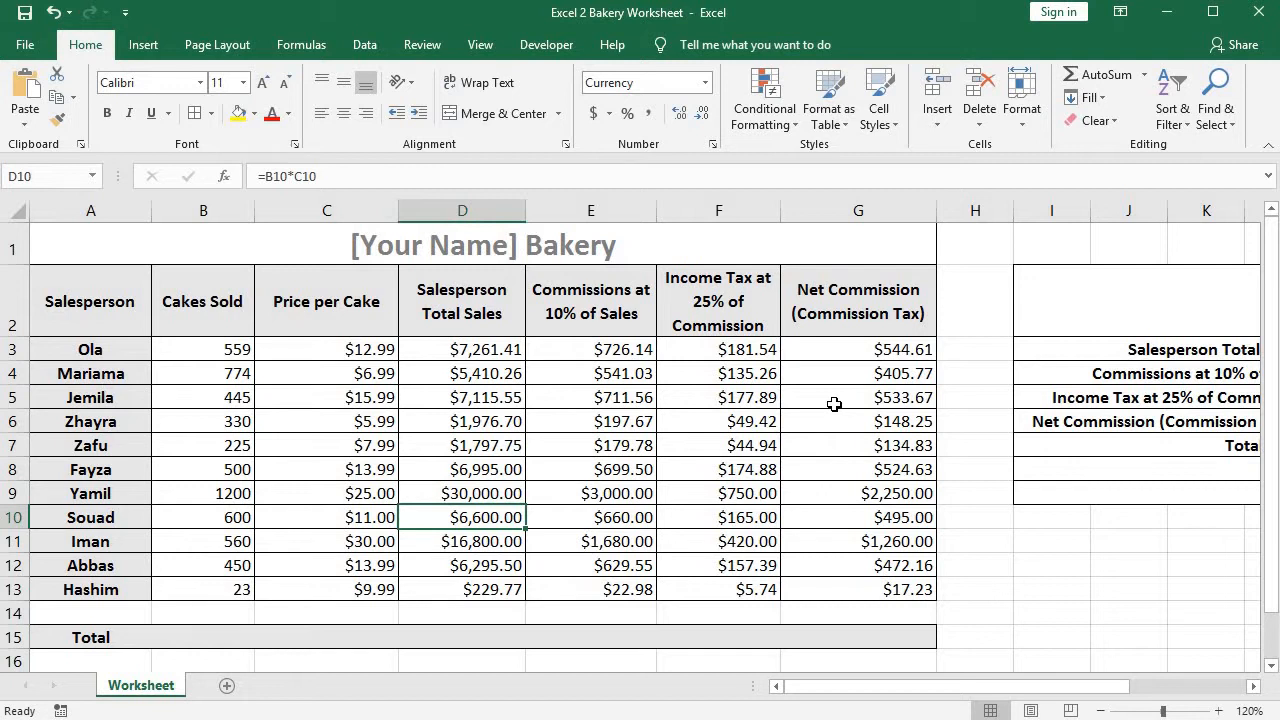
{"action": "left_click", "coordinate": [1218, 710]}
{"action": "left_click", "coordinate": [1218, 710]}
{"action": "scroll", "coordinate": [829, 543], "scroll_direction": "up", "scroll_amount": 1}
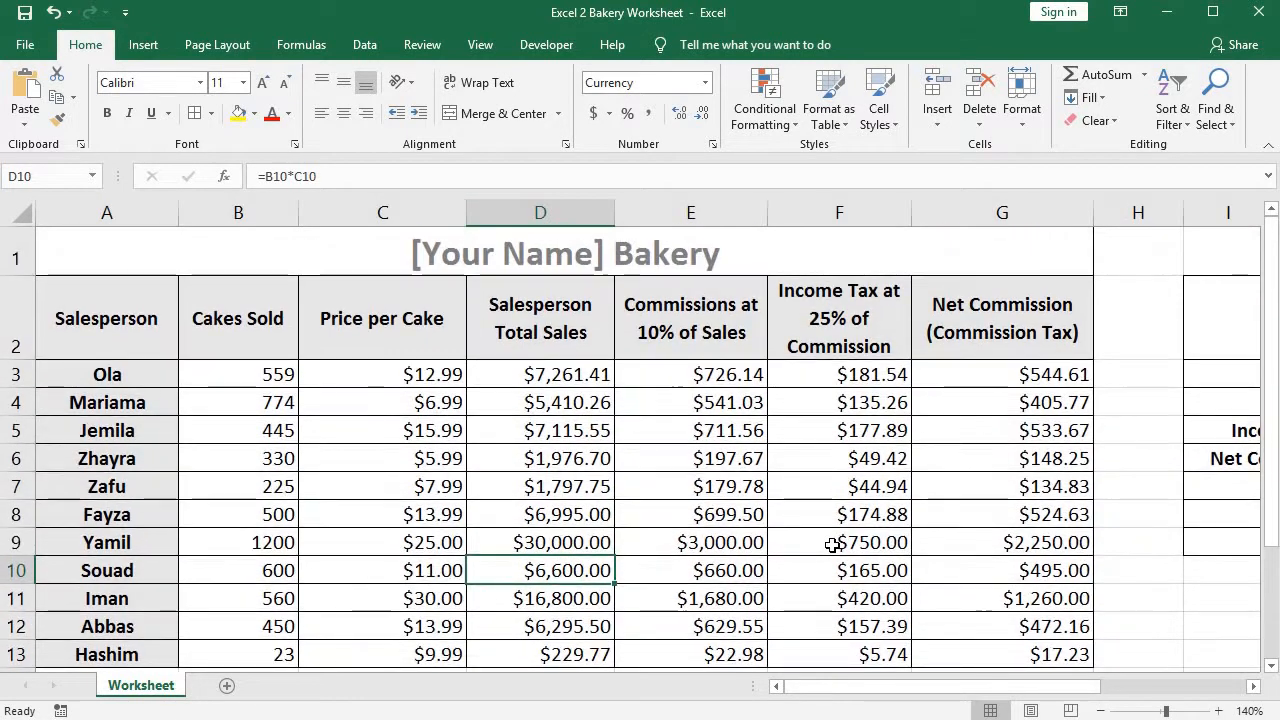
{"action": "scroll", "coordinate": [828, 544], "scroll_direction": "down", "scroll_amount": 1}
{"action": "scroll", "coordinate": [828, 545], "scroll_direction": "up", "scroll_amount": 1}
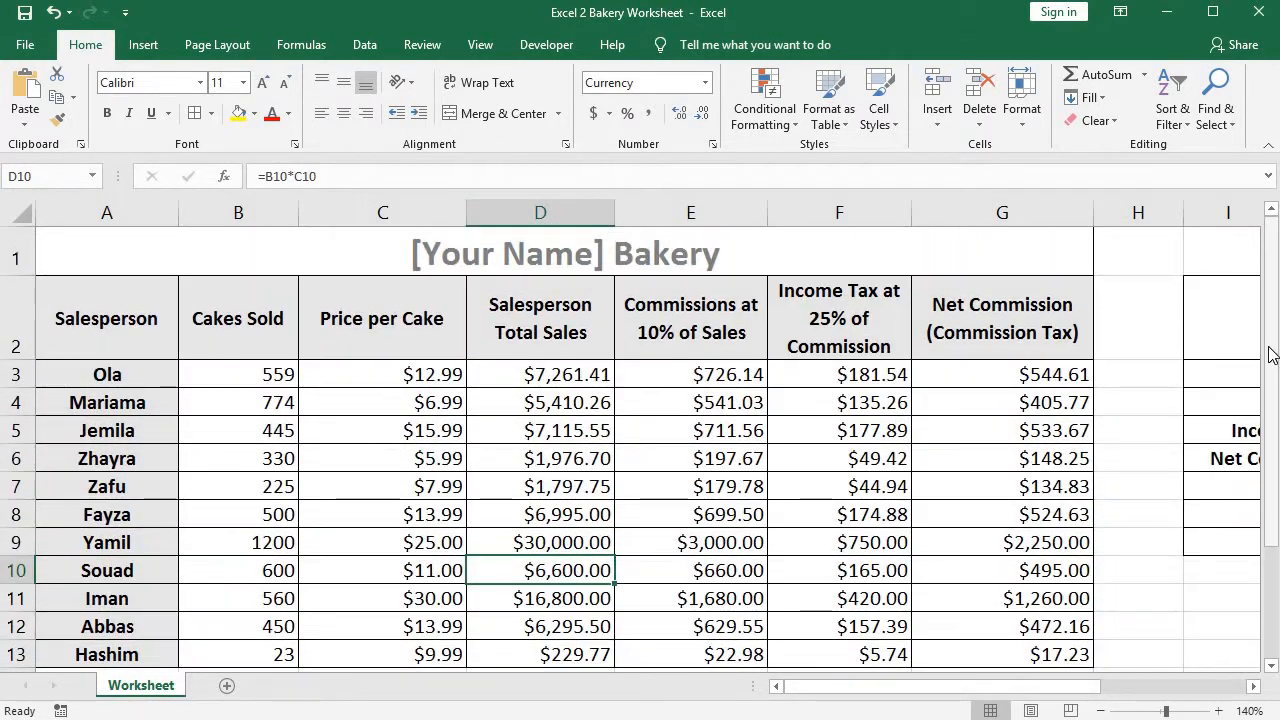
{"action": "left_click_drag", "start_coordinate": [1268, 349], "coordinate": [1267, 349]}
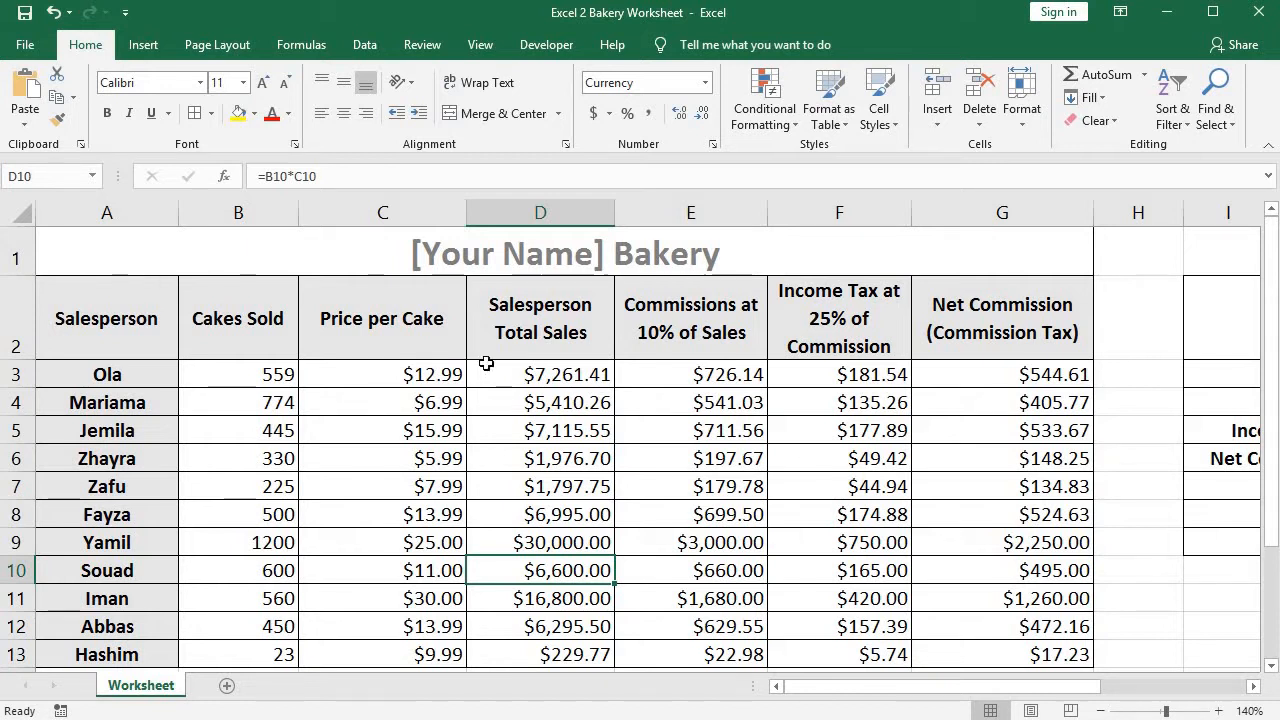
{"action": "left_click_drag", "start_coordinate": [470, 372], "coordinate": [1024, 648]}
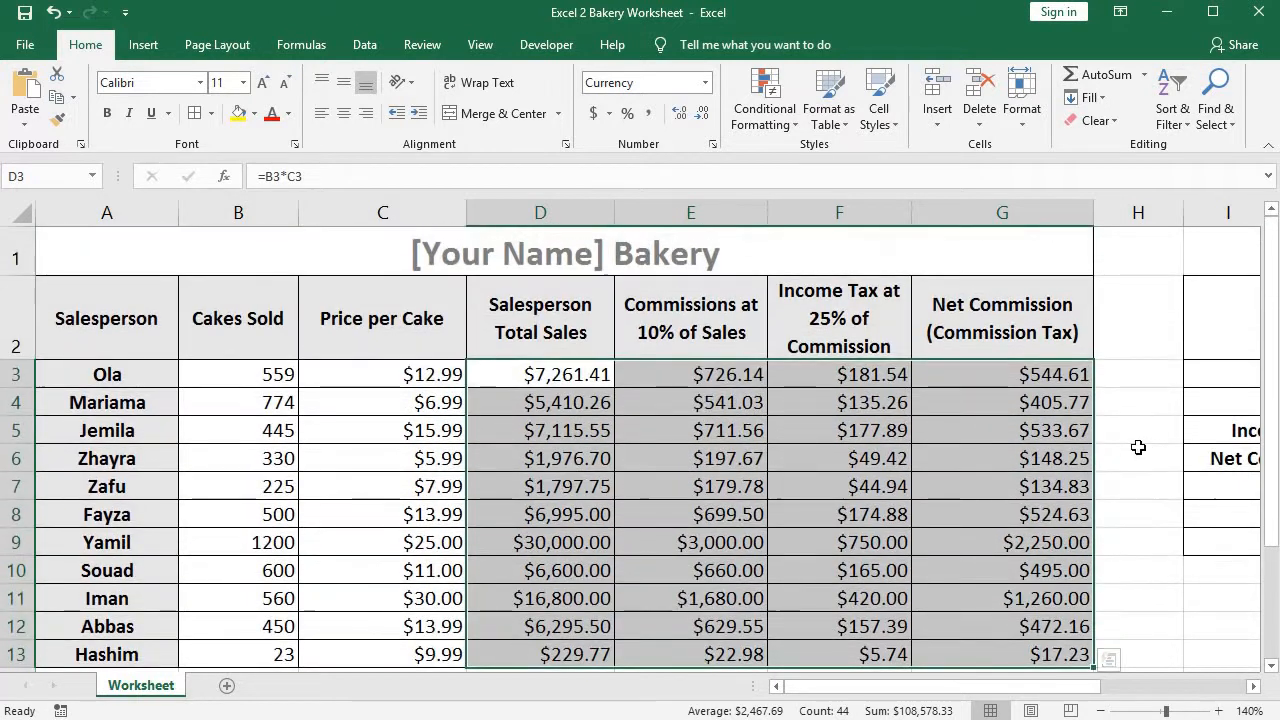
{"action": "left_click", "coordinate": [1140, 450]}
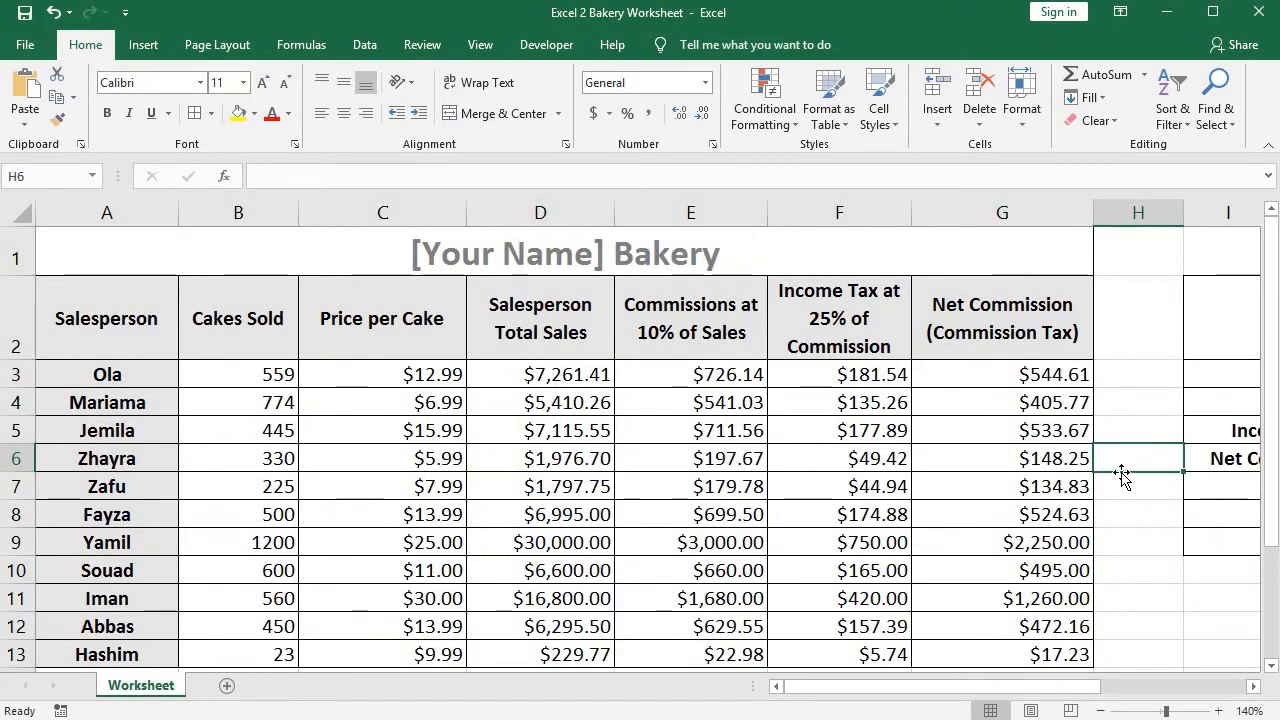
{"action": "left_click_drag", "start_coordinate": [1266, 363], "coordinate": [1270, 384]}
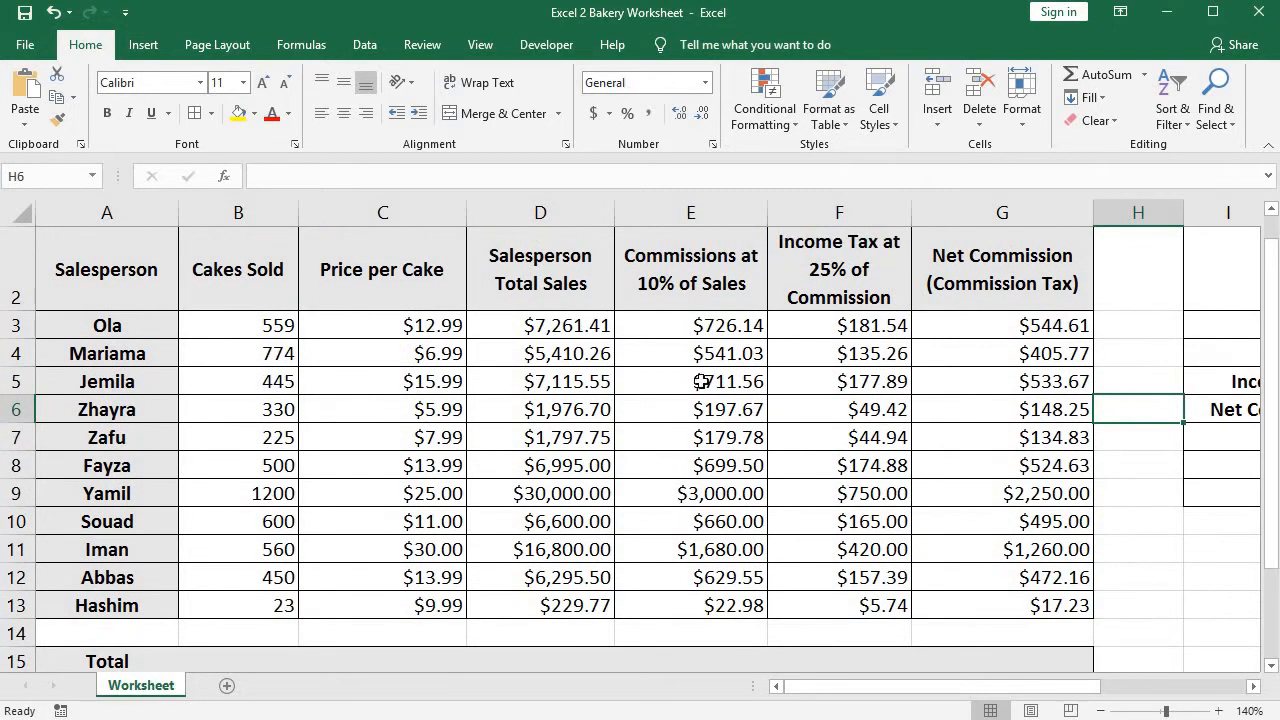
Inspect the Cakes Sold values in B3:B13 and the Total cell beneath them in B15.
{"action": "left_click", "coordinate": [236, 324]}
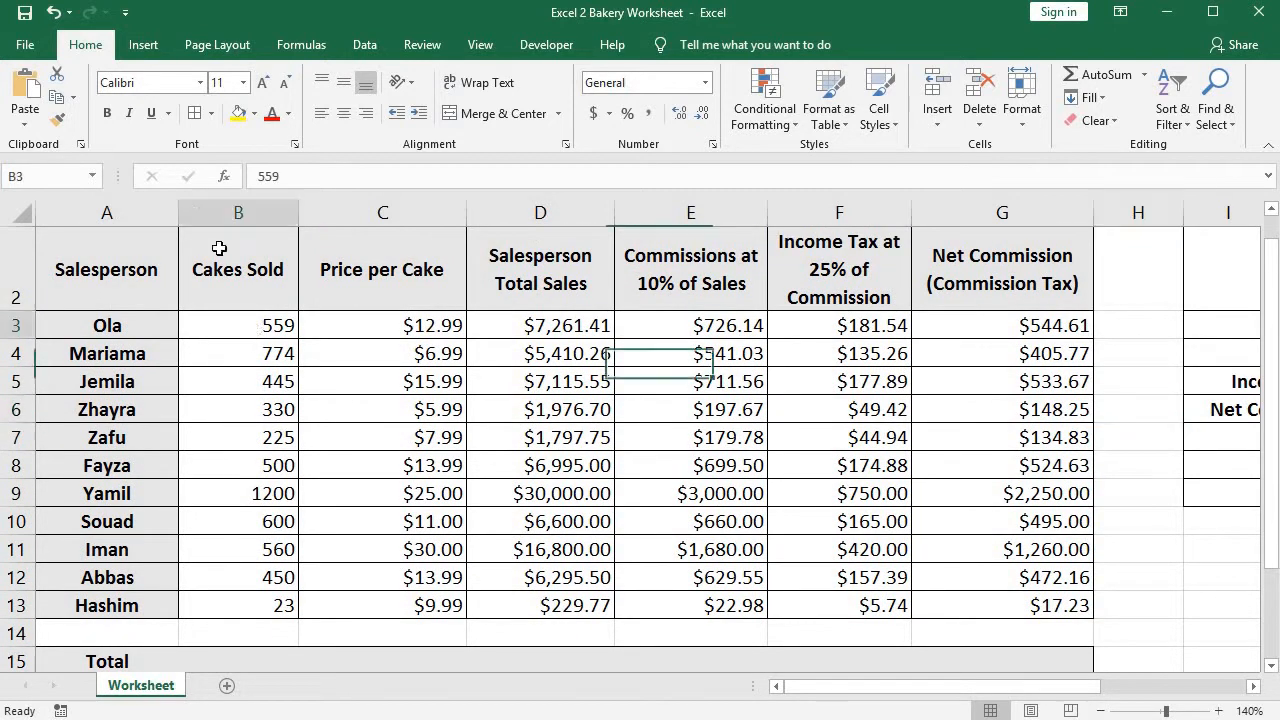
{"action": "left_click_drag", "start_coordinate": [231, 321], "coordinate": [263, 583]}
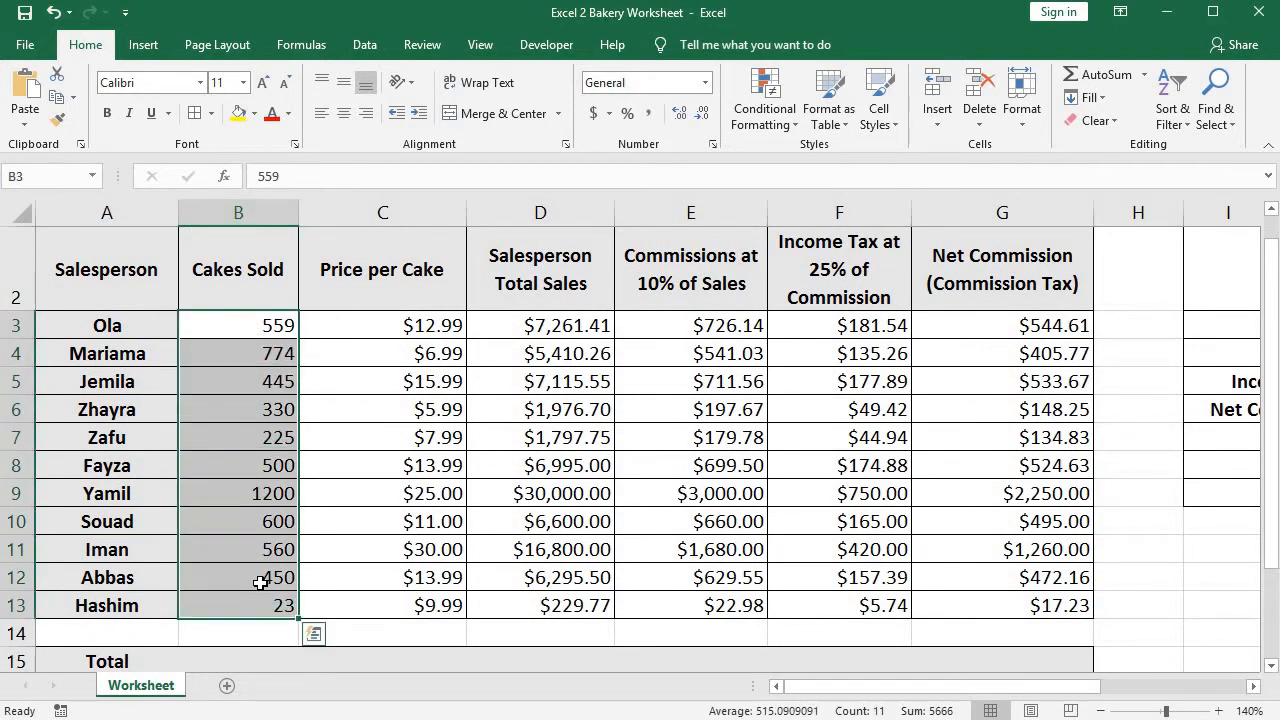
{"action": "scroll", "coordinate": [263, 583], "scroll_direction": "down", "scroll_amount": 1}
{"action": "scroll", "coordinate": [229, 663], "scroll_direction": "up", "scroll_amount": 1}
{"action": "left_click", "coordinate": [229, 662]}
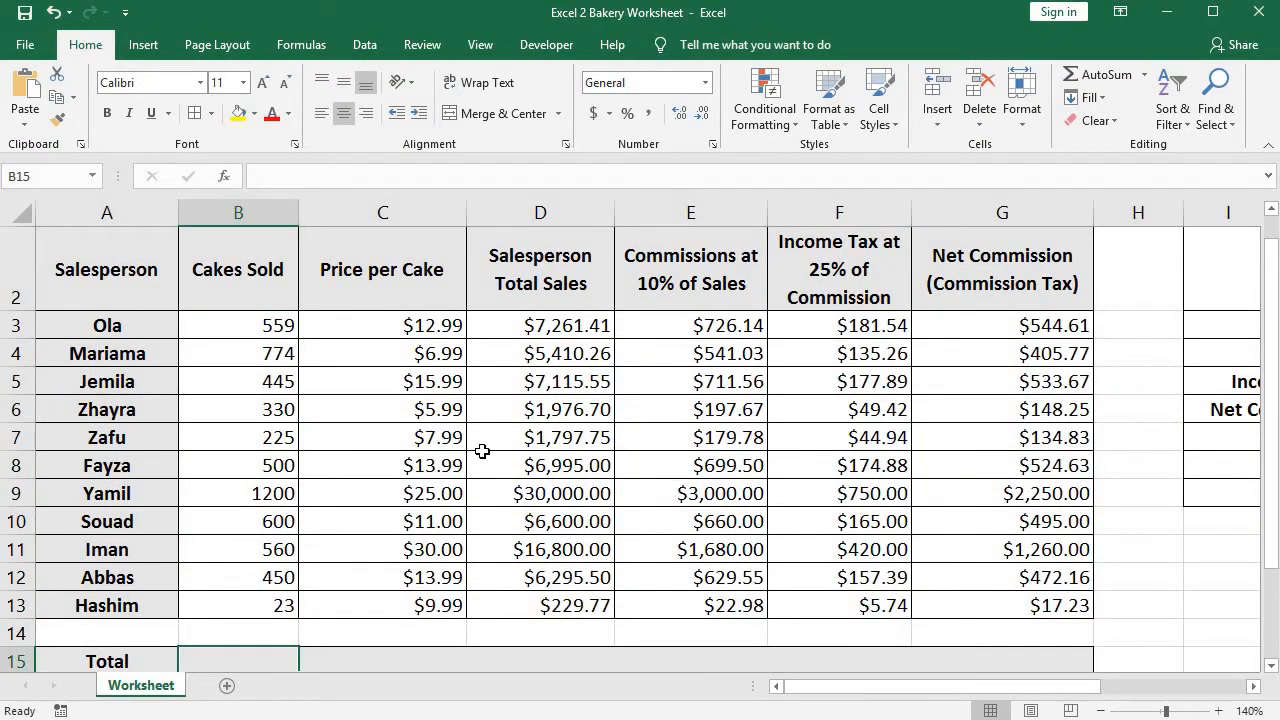
{"action": "left_click_drag", "start_coordinate": [268, 326], "coordinate": [261, 604]}
{"action": "left_click", "coordinate": [243, 660]}
{"action": "type", "text": "="}
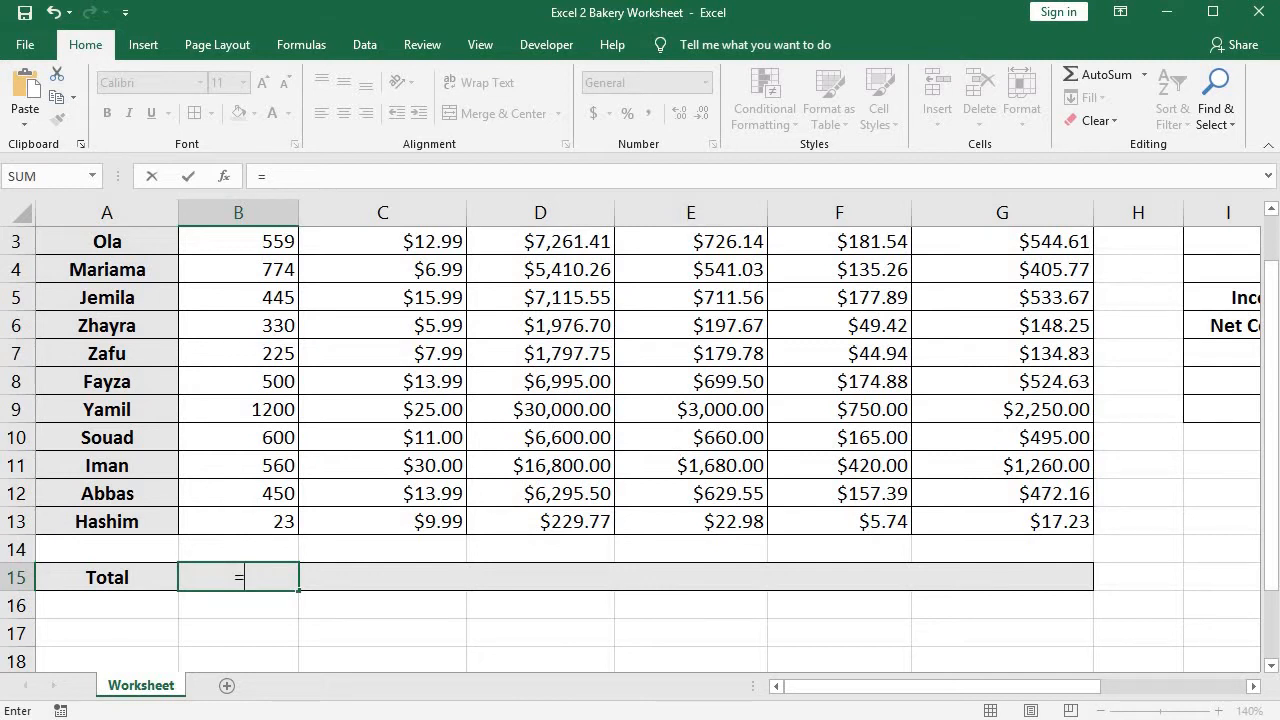
{"action": "left_click_drag", "start_coordinate": [1272, 432], "coordinate": [1272, 420]}
{"action": "left_click", "coordinate": [1005, 491]}
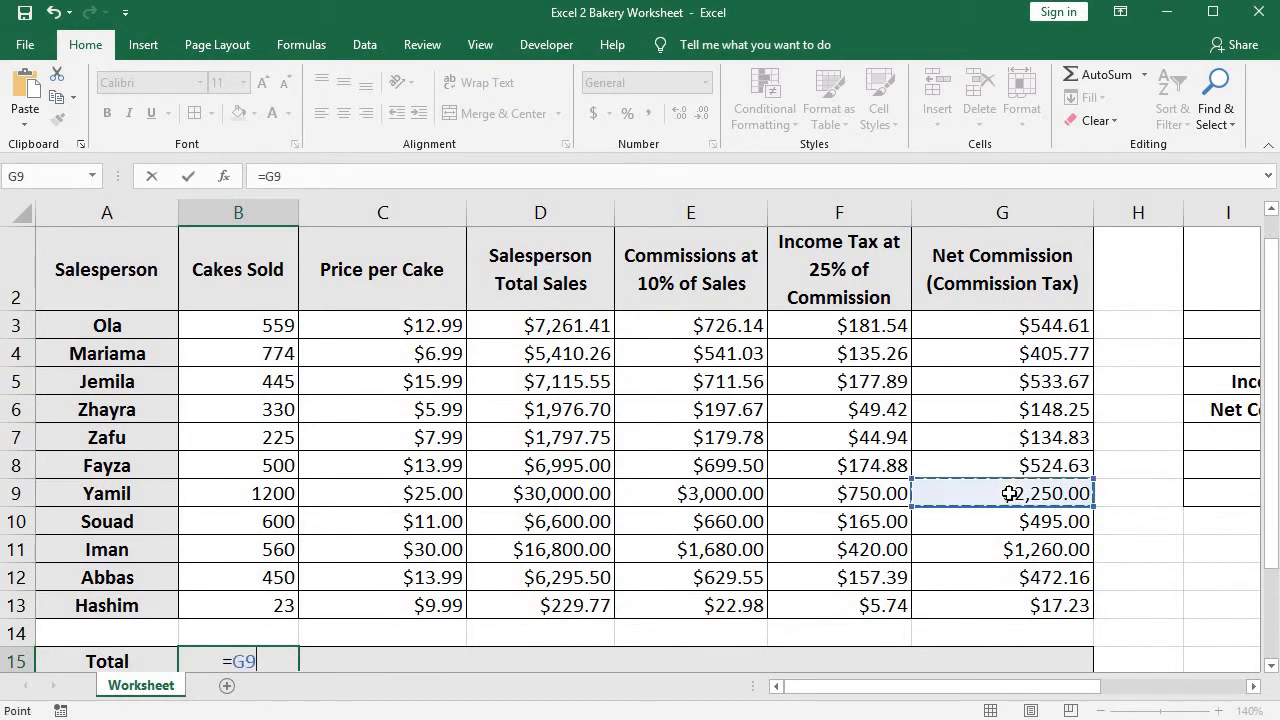
{"action": "key", "text": "Escape"}
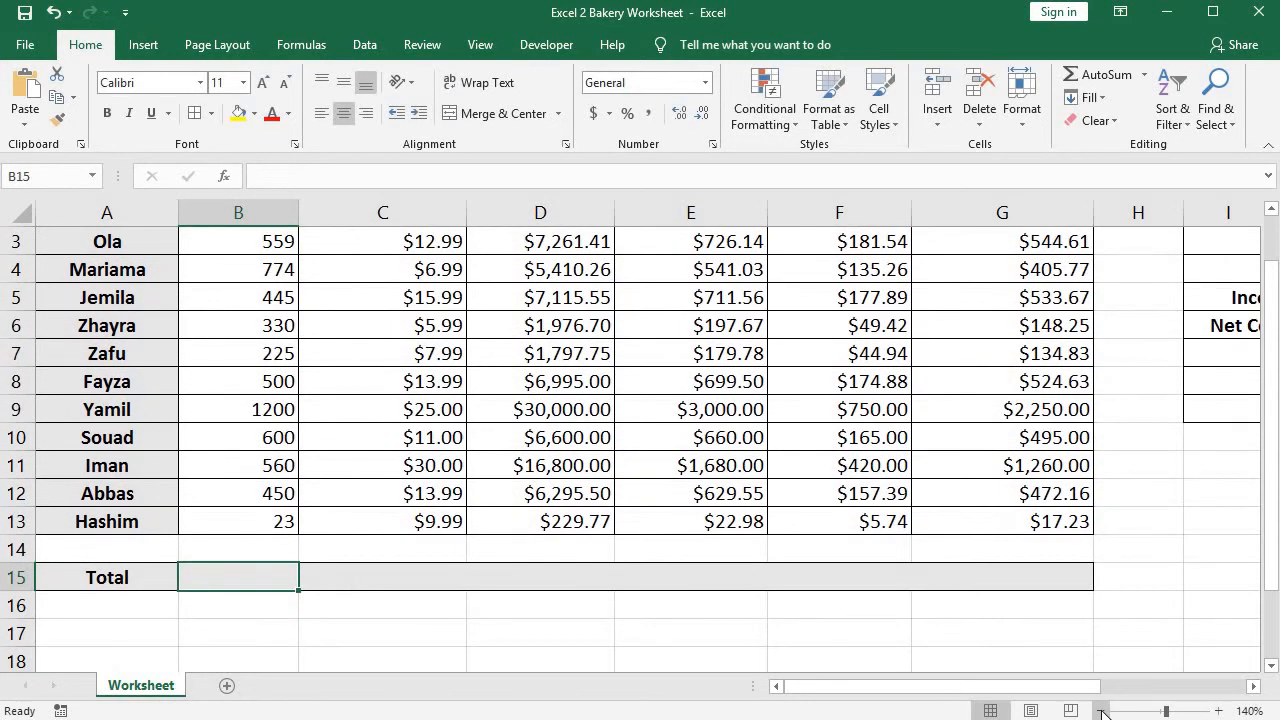
Begin a formula with an equals sign in the Cakes Sold cell of the Total row, B15.
{"action": "left_click", "coordinate": [1102, 711]}
{"action": "left_click", "coordinate": [1102, 711]}
{"action": "double_click", "coordinate": [218, 638]}
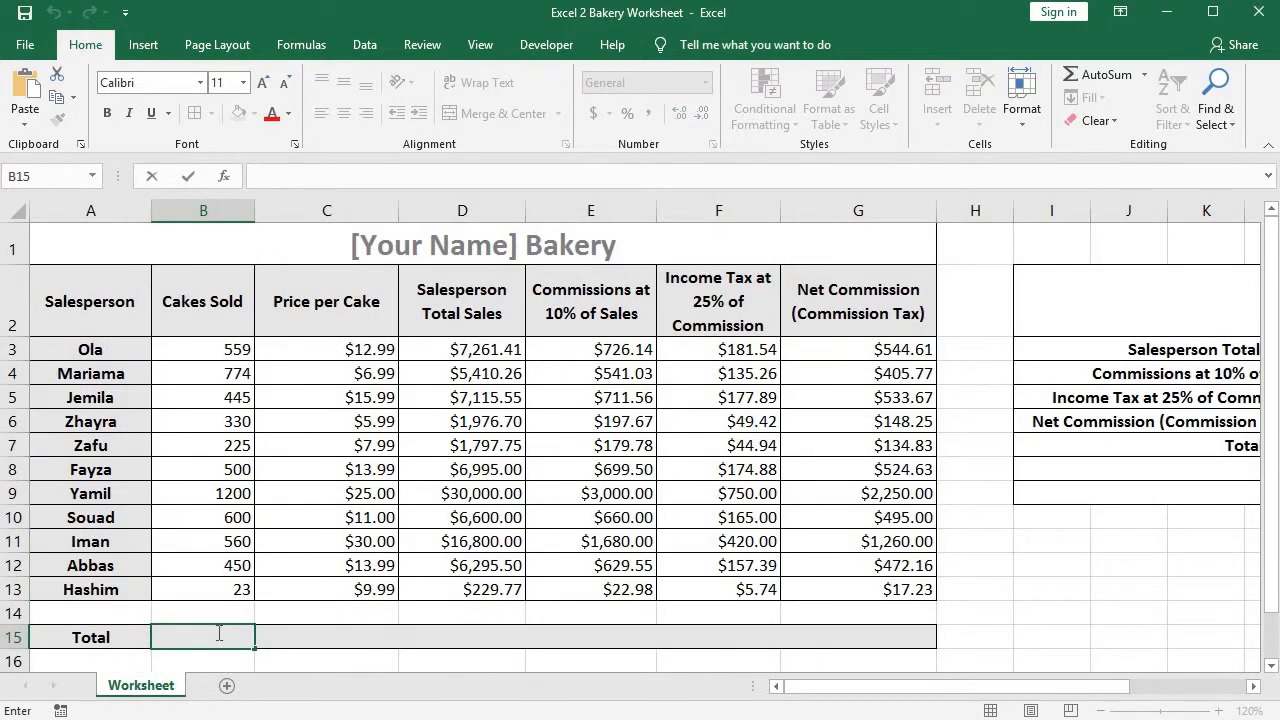
{"action": "type", "text": "=B"}
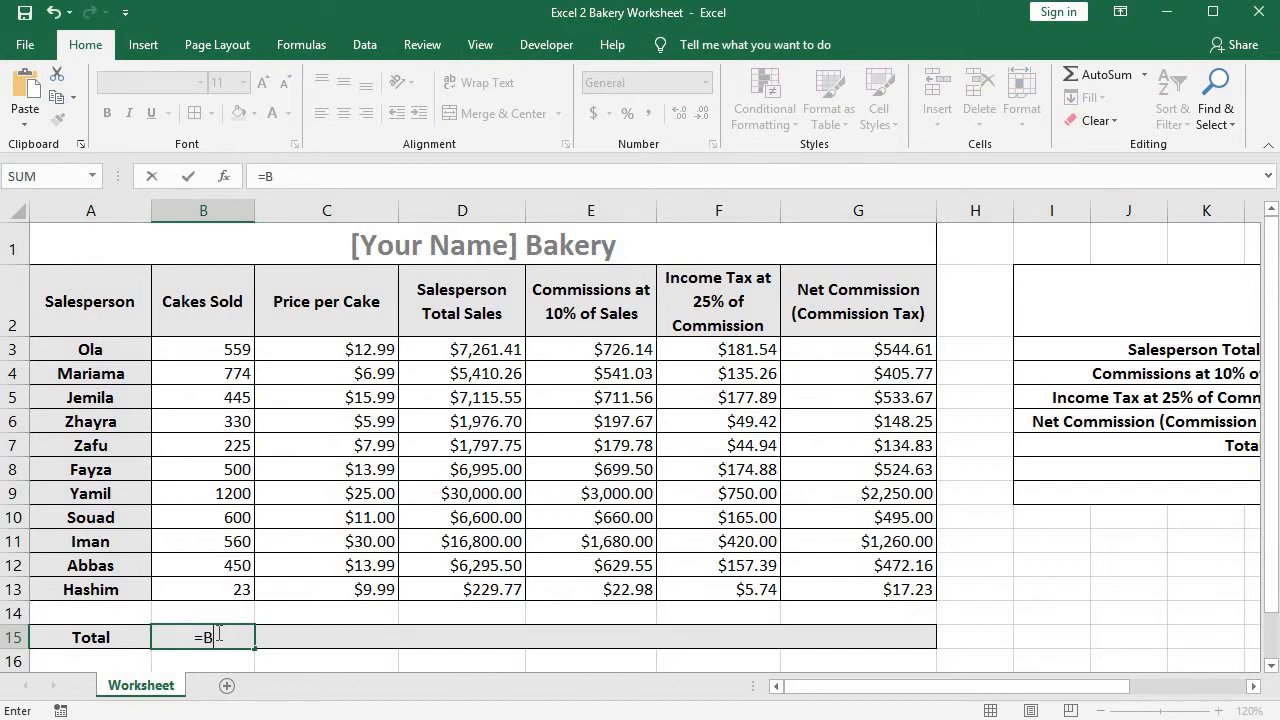
{"action": "type", "text": "3+"}
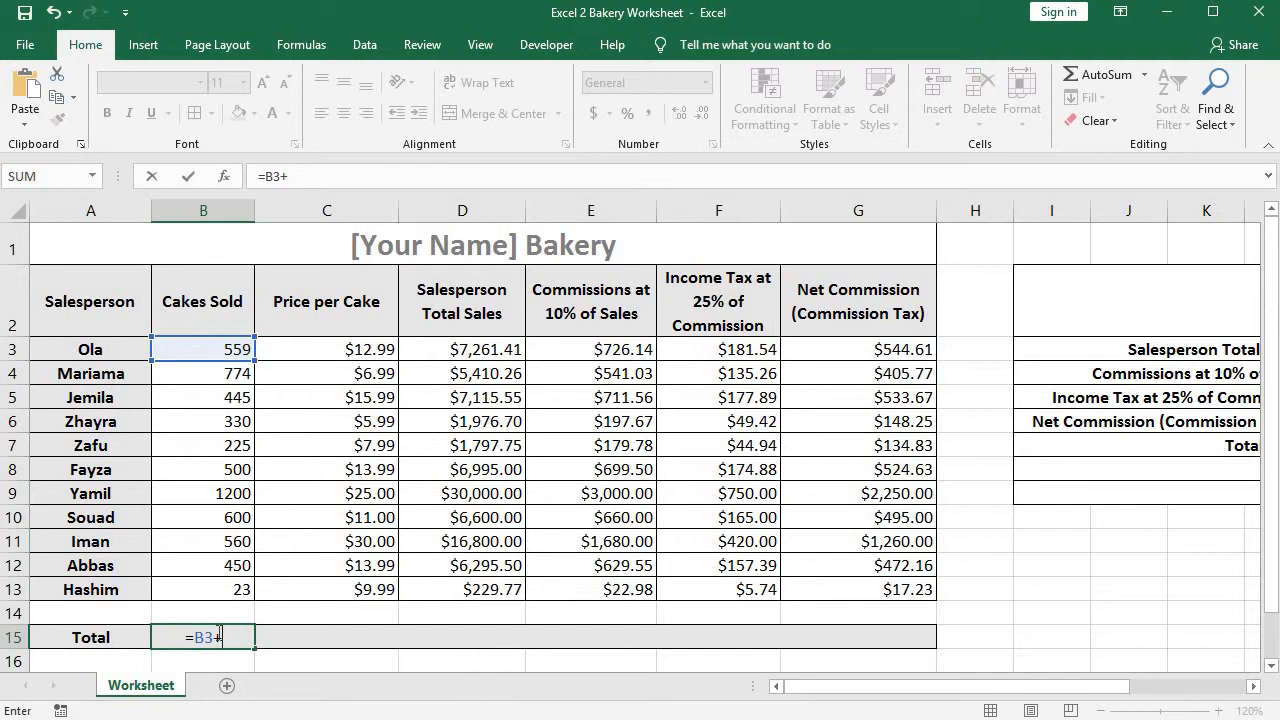
{"action": "type", "text": "C4"}
Try to total the Cakes Sold column by adding cells one by one, beginning with B3+B4+B5.
{"action": "key", "text": "BackSpace"}
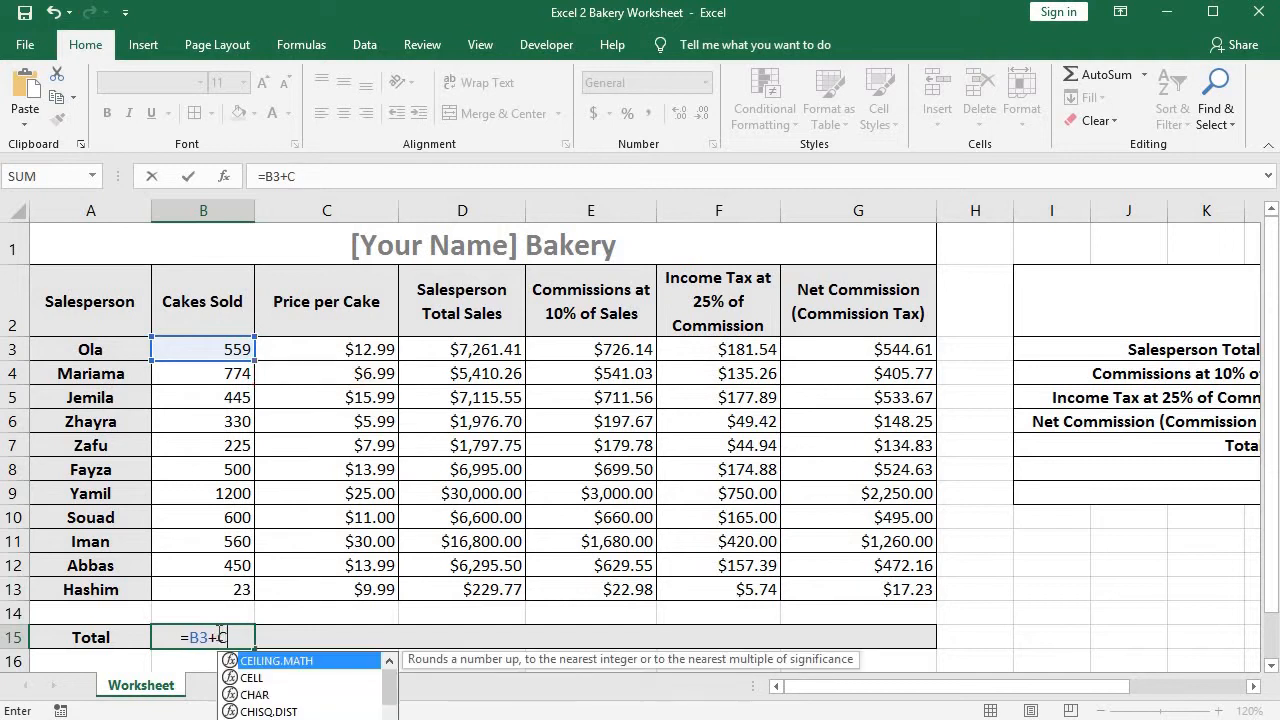
{"action": "key", "text": "BackSpace"}
{"action": "type", "text": "B"}
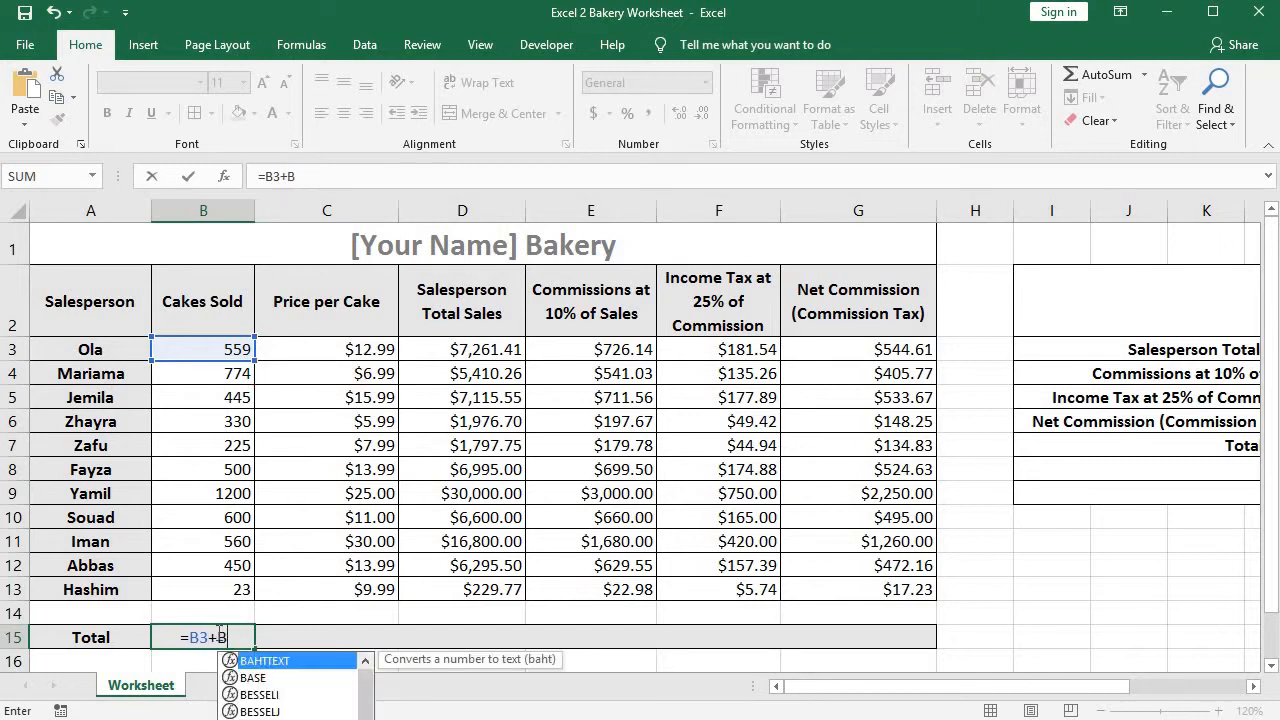
{"action": "type", "text": "4+"}
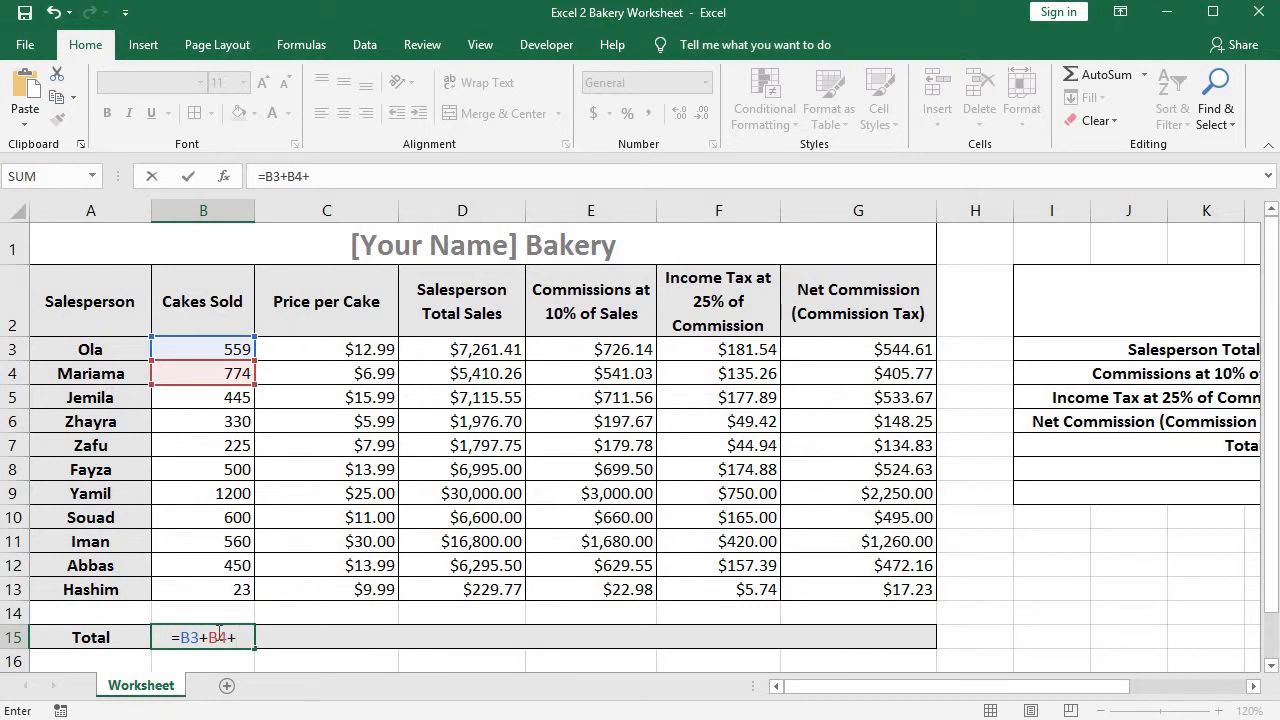
{"action": "type", "text": "B"}
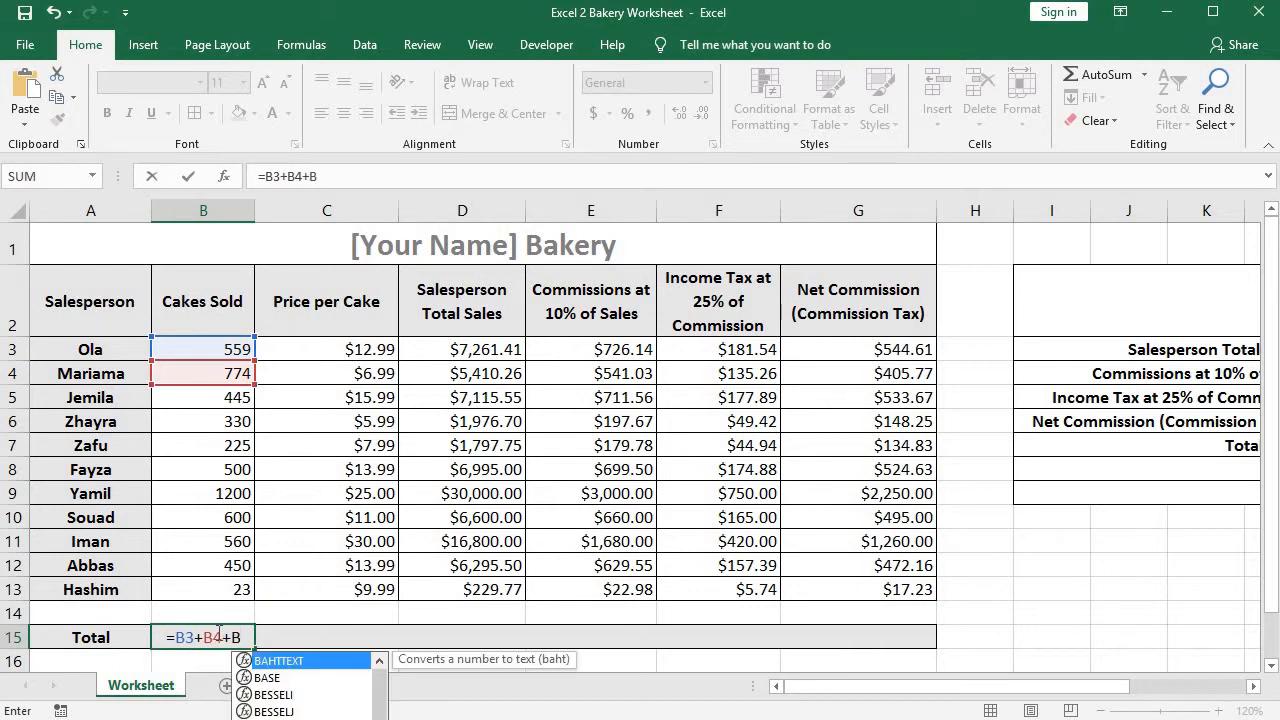
{"action": "type", "text": "5+"}
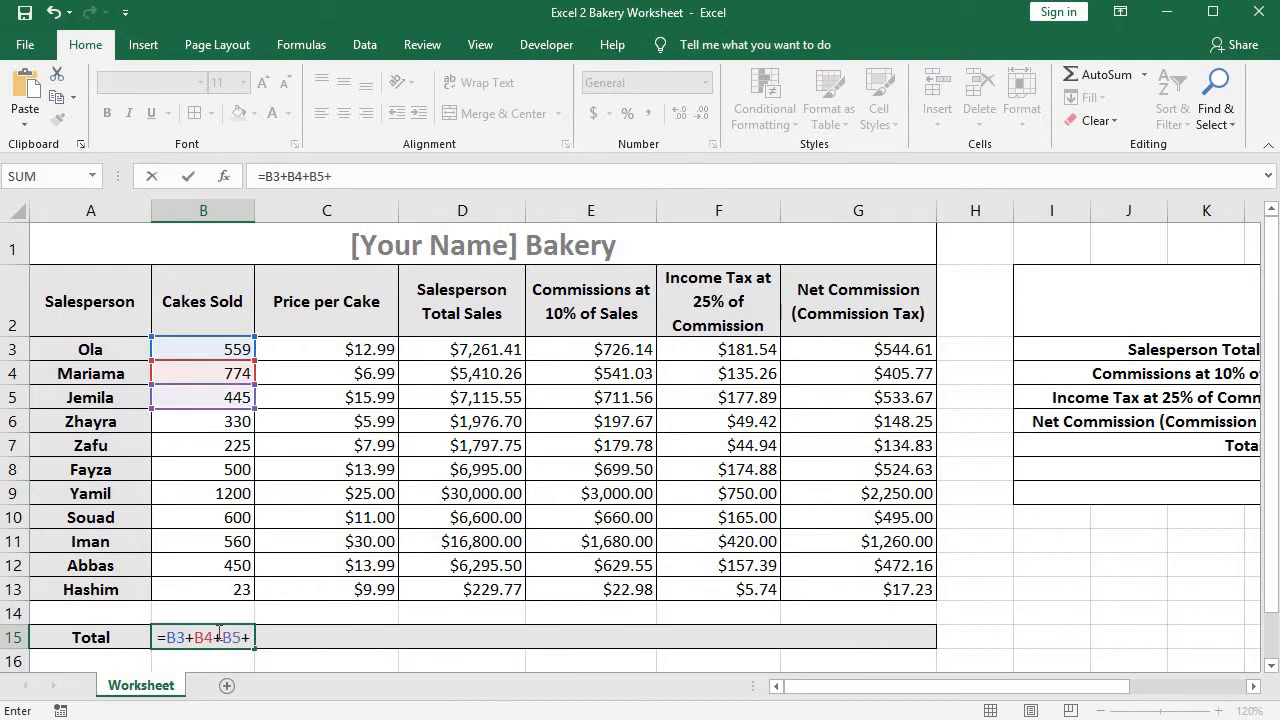
{"action": "key", "text": "BackSpace"}
{"action": "key", "text": "BackSpace"}
{"action": "key", "text": "BackSpace"}
{"action": "key", "text": "BackSpace"}
{"action": "key", "text": "BackSpace"}
{"action": "key", "text": "BackSpace"}
{"action": "key", "text": "BackSpace"}
{"action": "key", "text": "BackSpace"}
{"action": "key", "text": "BackSpace"}
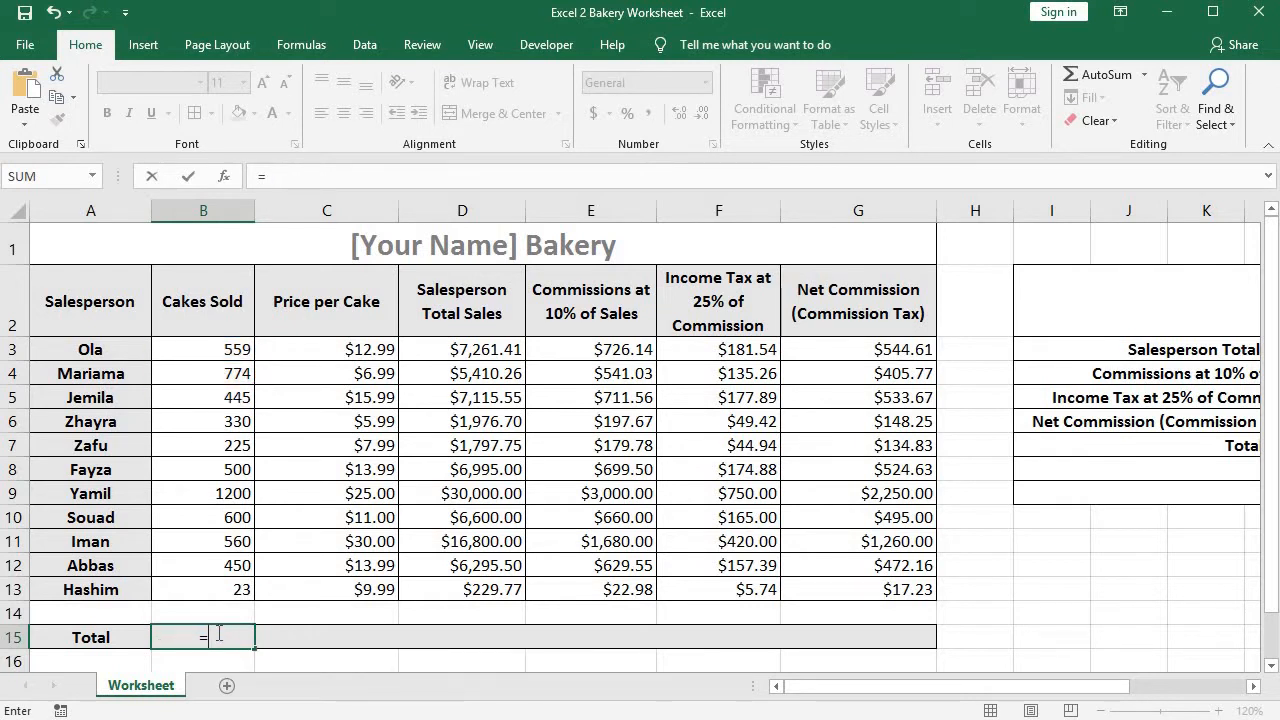
Complete the formula in B15 as =SUM(B3:B13) to total the Cakes Sold column.
{"action": "type", "text": "SUM"}
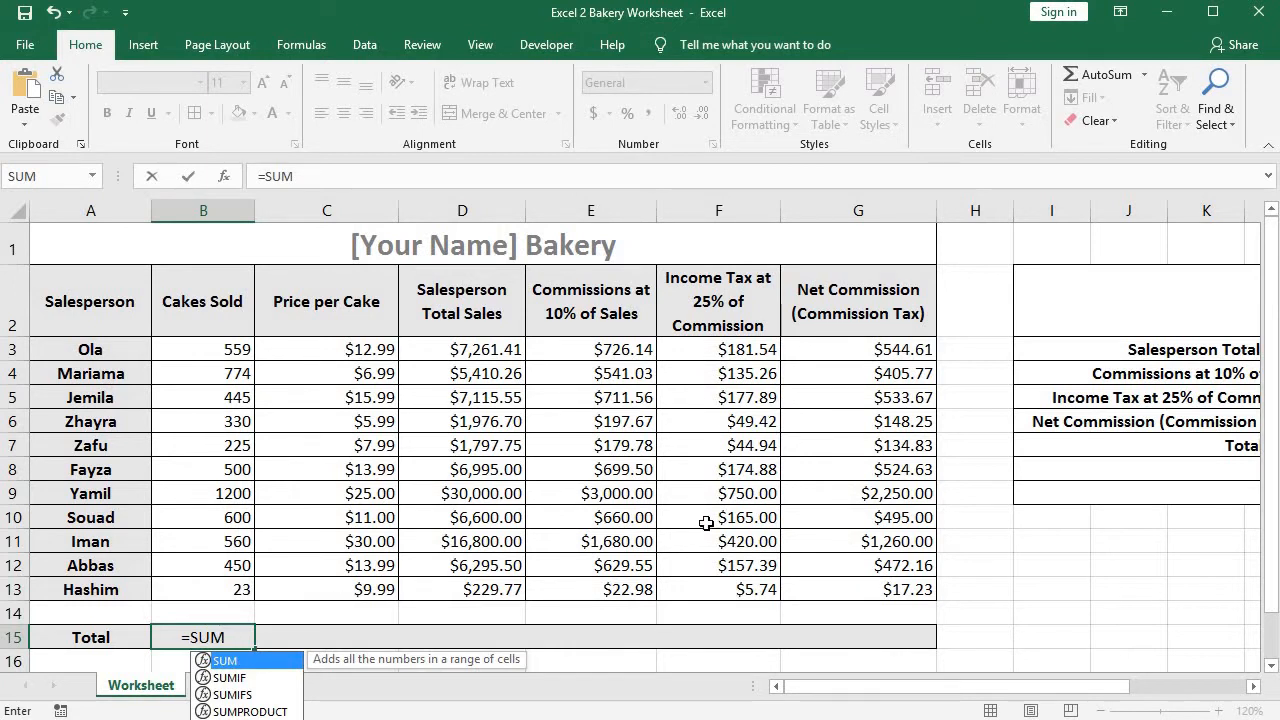
{"action": "type", "text": "("}
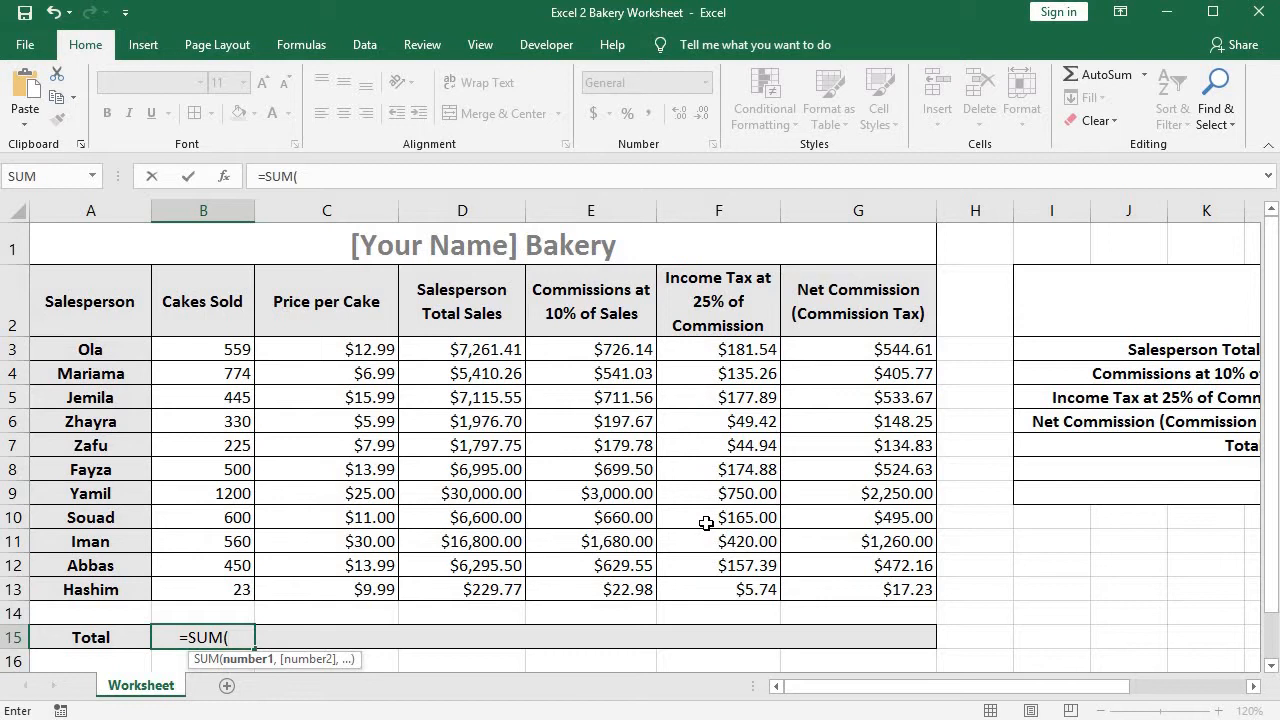
{"action": "type", "text": "B3"}
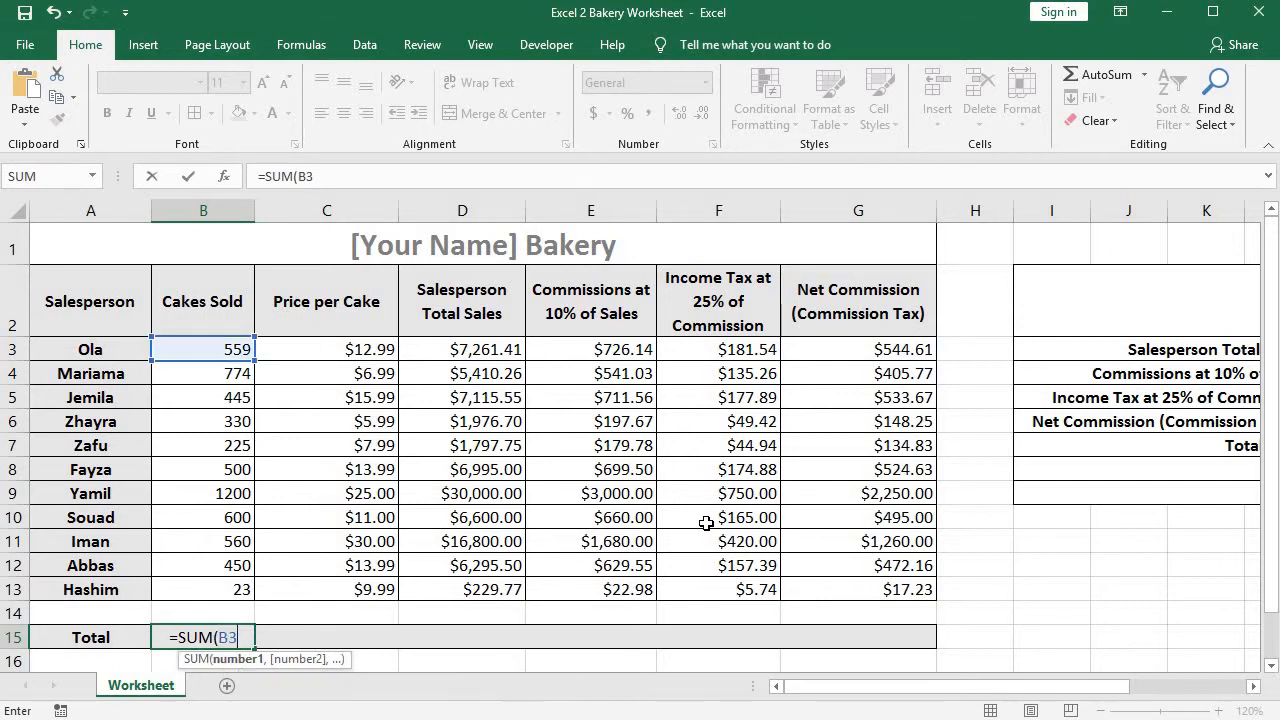
{"action": "type", "text": ":"}
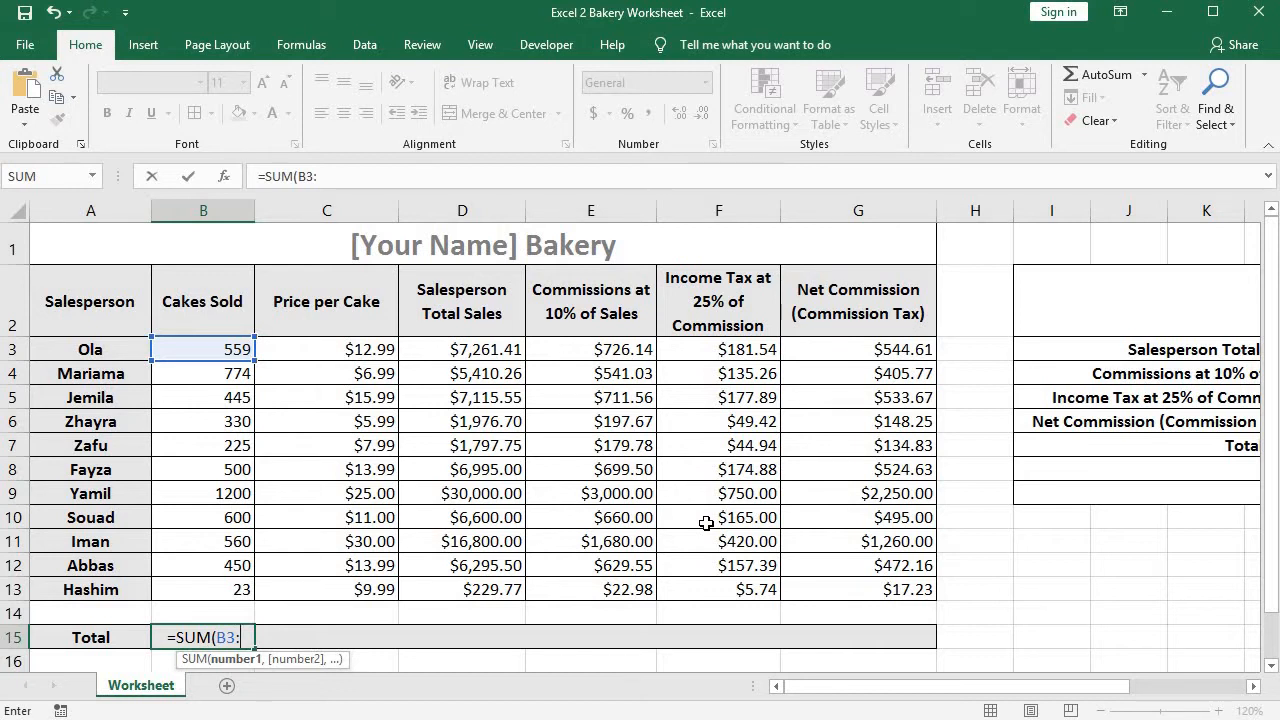
{"action": "type", "text": "B13"}
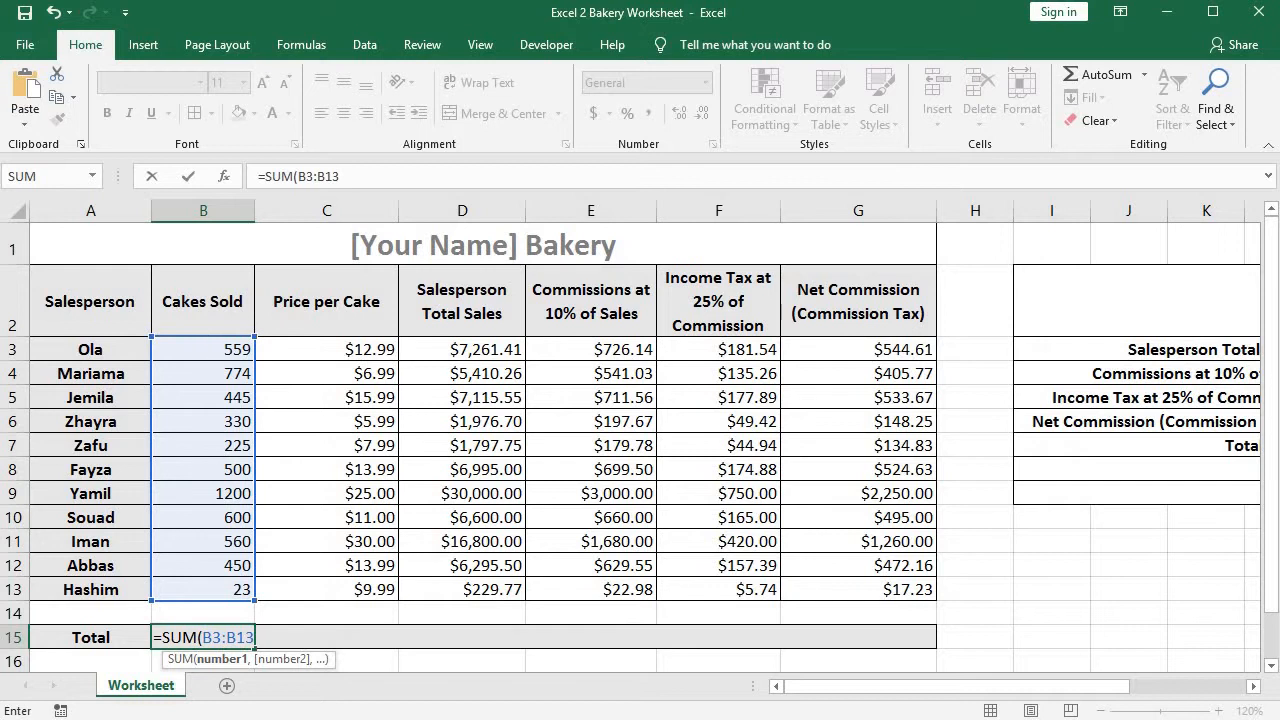
{"action": "double_click", "coordinate": [191, 637]}
{"action": "left_click_drag", "start_coordinate": [203, 637], "coordinate": [230, 637]}
{"action": "double_click", "coordinate": [230, 637]}
{"action": "key", "text": "Return"}
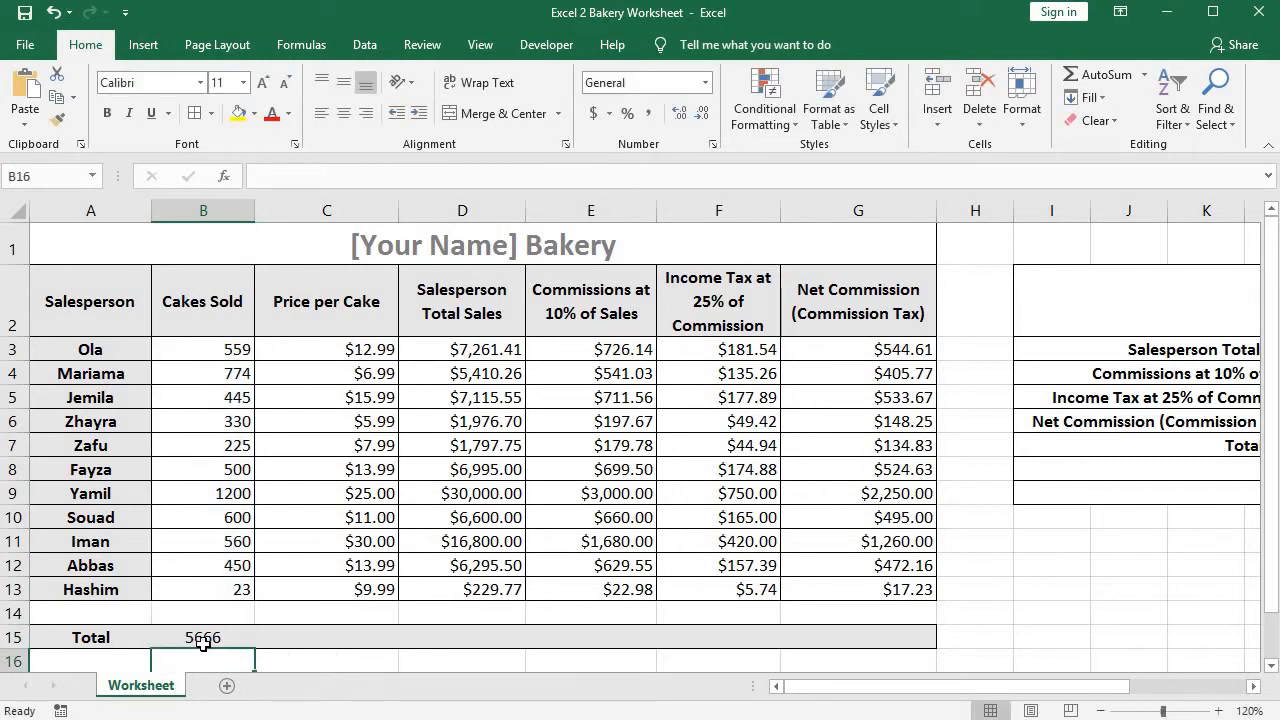
Check the Cakes Sold total in B15 and its formula against the individual figures in the column.
{"action": "left_click", "coordinate": [205, 640]}
{"action": "left_click", "coordinate": [1217, 711]}
{"action": "left_click", "coordinate": [1217, 711]}
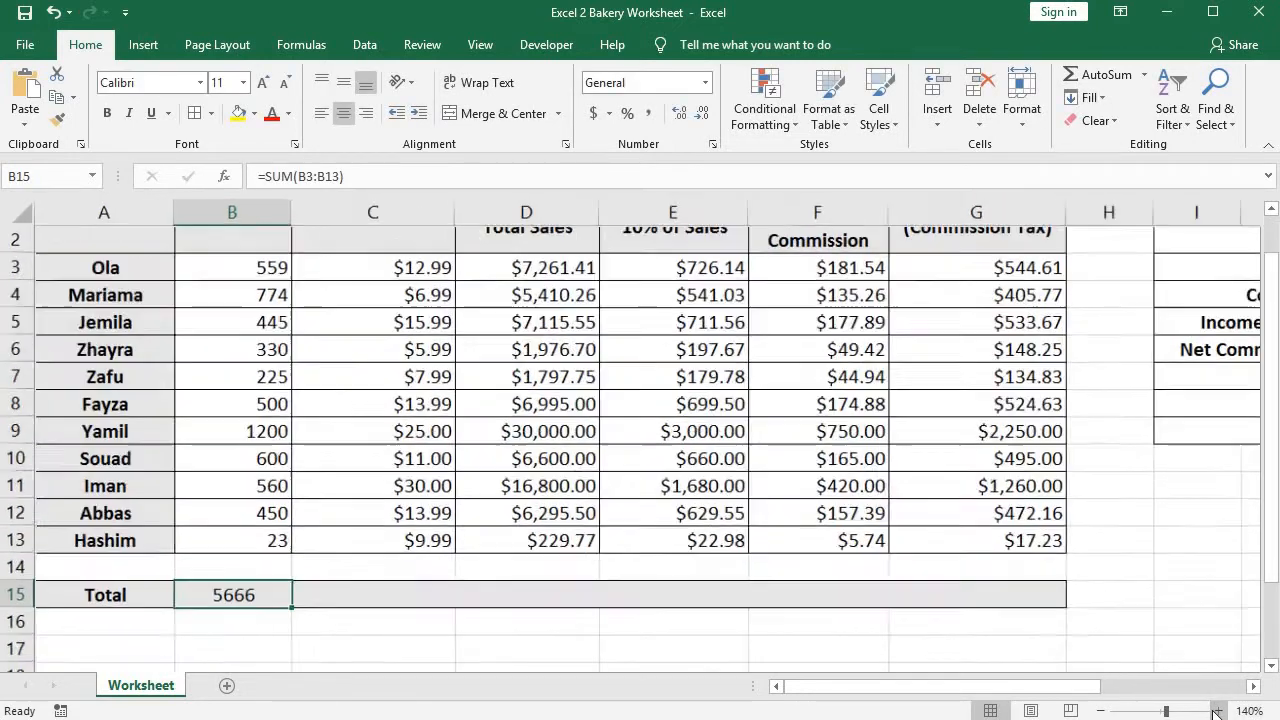
{"action": "left_click", "coordinate": [1217, 711]}
{"action": "left_click", "coordinate": [1217, 711]}
{"action": "left_click", "coordinate": [1217, 711]}
{"action": "left_click_drag", "start_coordinate": [862, 686], "coordinate": [774, 689]}
{"action": "scroll", "coordinate": [334, 486], "scroll_direction": "up", "scroll_amount": 1}
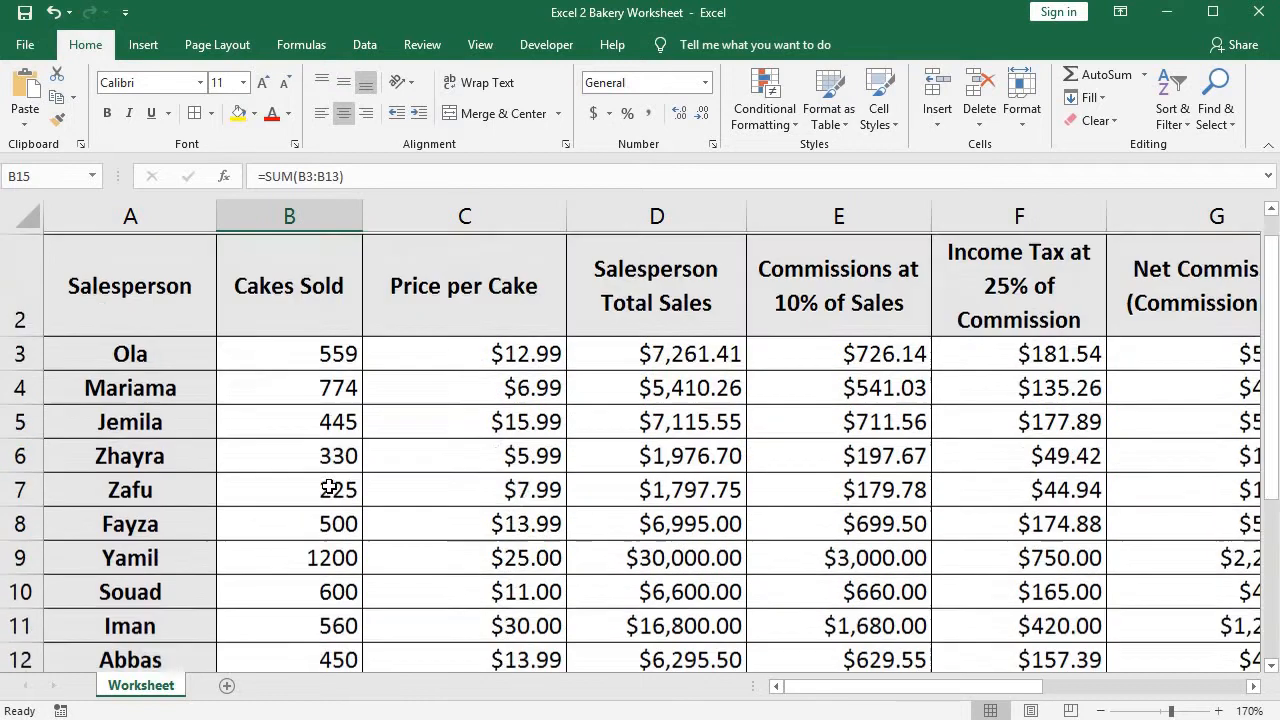
{"action": "scroll", "coordinate": [934, 517], "scroll_direction": "down", "scroll_amount": 1}
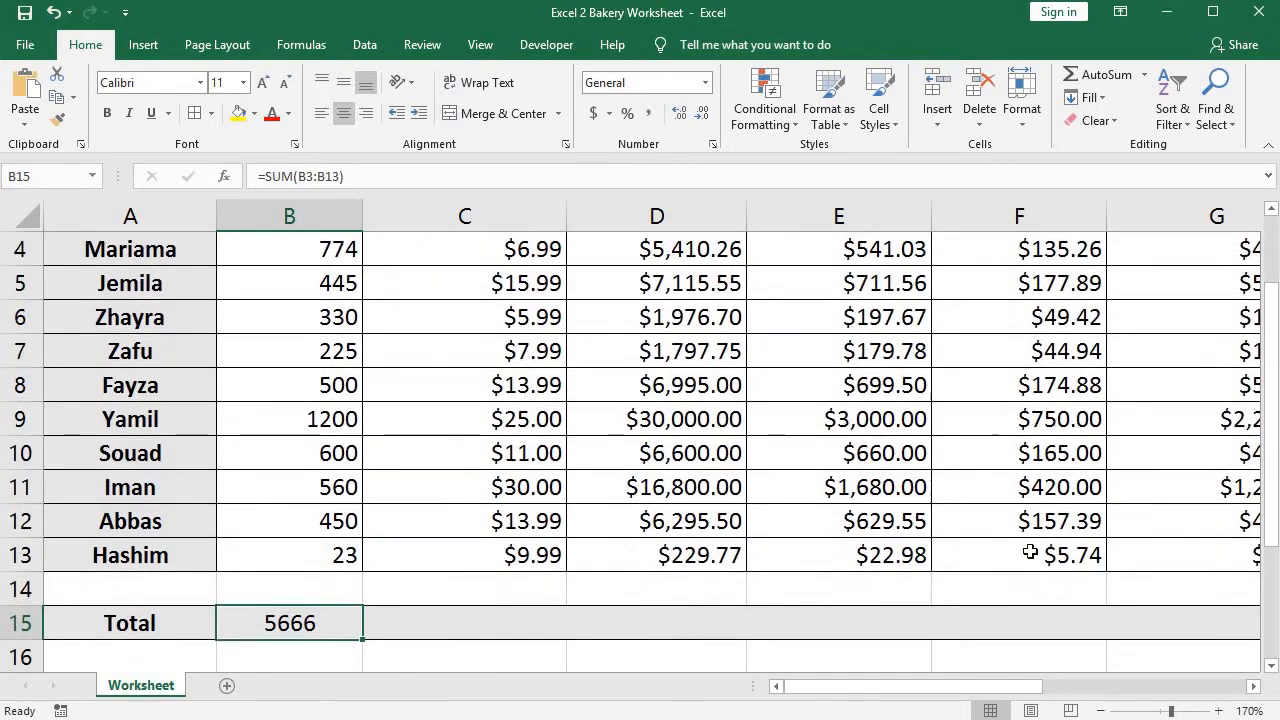
{"action": "left_click", "coordinate": [1101, 711]}
{"action": "left_click", "coordinate": [1101, 711]}
{"action": "left_click", "coordinate": [1101, 711]}
{"action": "scroll", "coordinate": [157, 414], "scroll_direction": "up", "scroll_amount": 1}
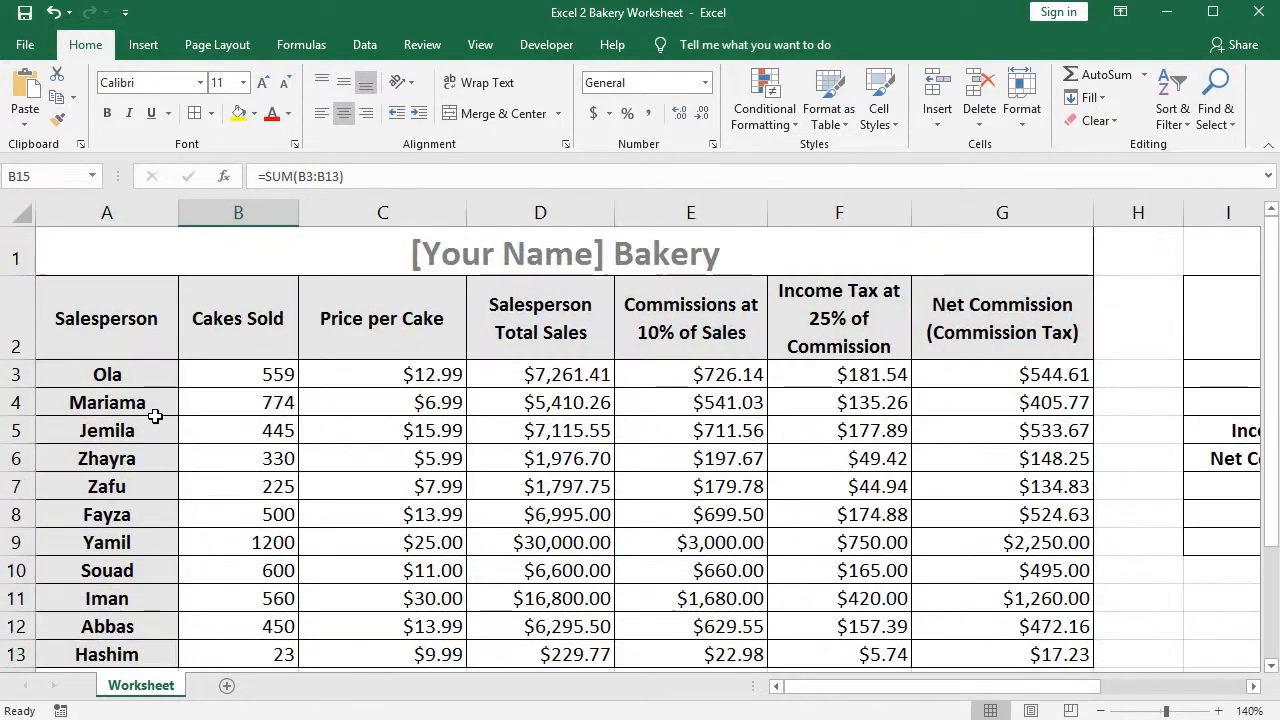
{"action": "scroll", "coordinate": [157, 414], "scroll_direction": "down", "scroll_amount": 1}
{"action": "left_click_drag", "start_coordinate": [1270, 452], "coordinate": [1274, 405]}
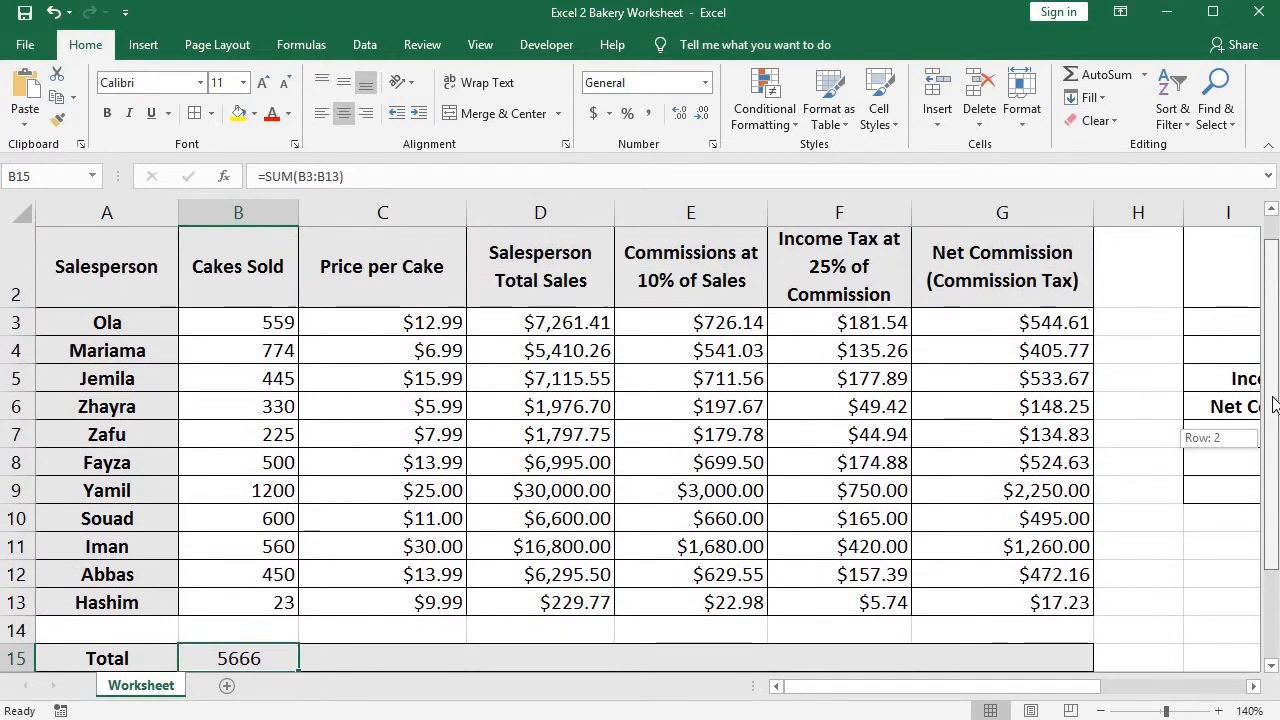
Write a demonstration SUM formula with comma-separated references, =sum(b4,b13), in the empty cell C16.
{"action": "double_click", "coordinate": [265, 660]}
{"action": "left_click", "coordinate": [362, 606]}
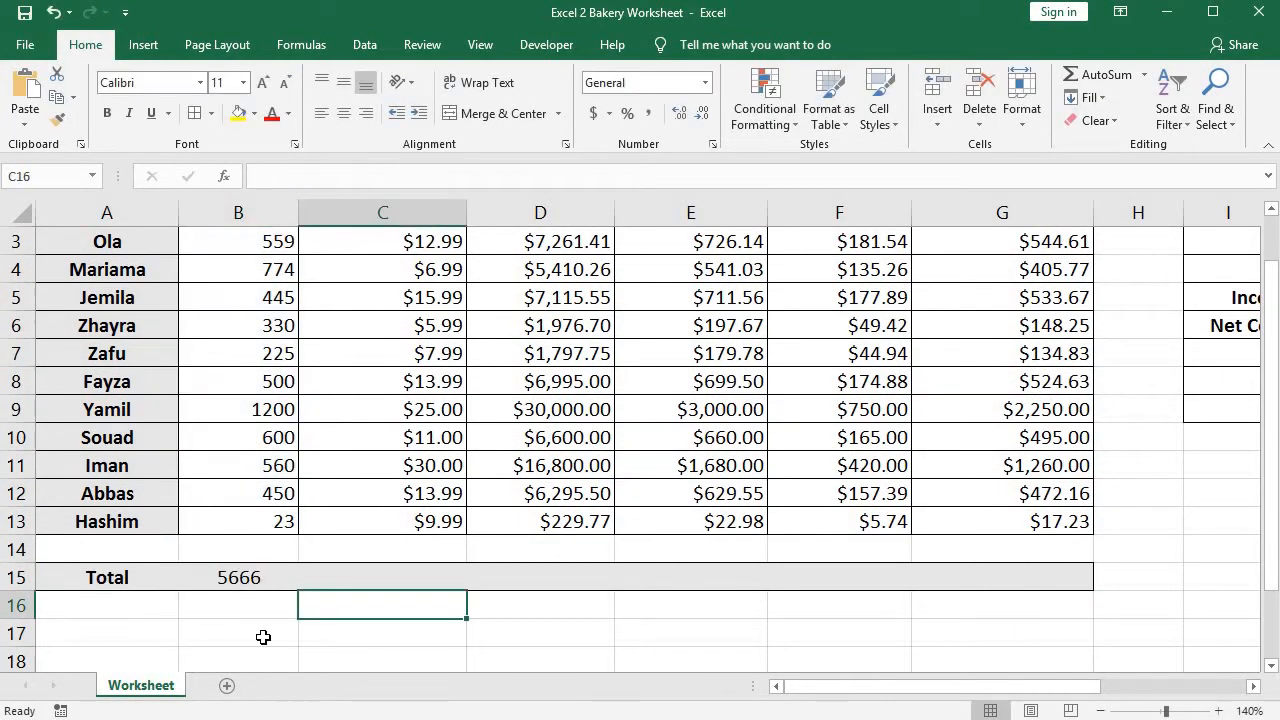
{"action": "left_click", "coordinate": [263, 637]}
{"action": "double_click", "coordinate": [414, 614]}
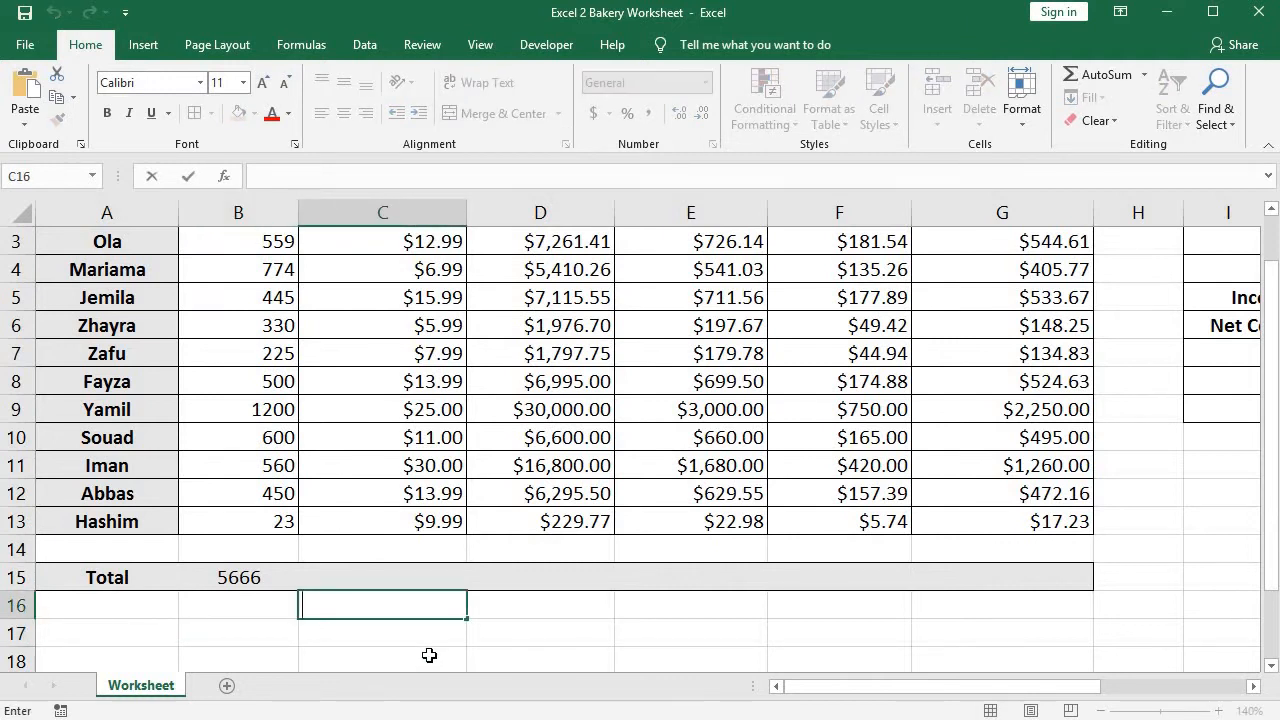
{"action": "type", "text": "="}
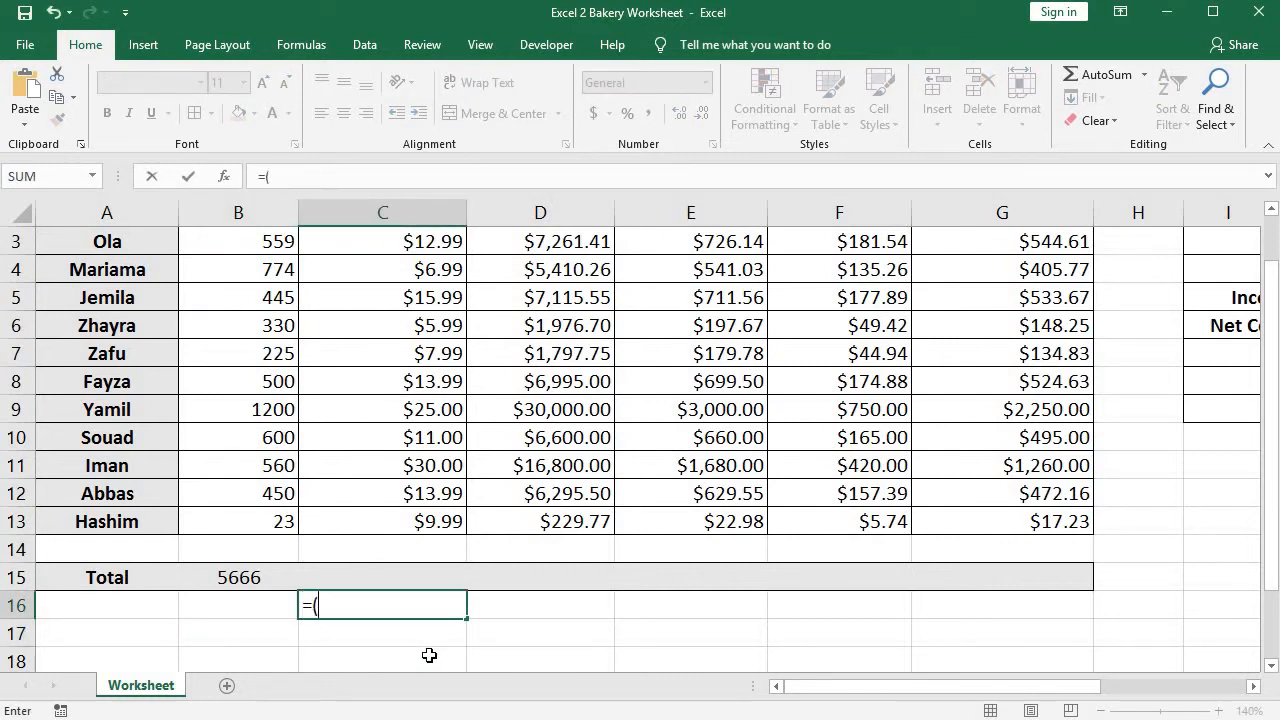
{"action": "type", "text": "sum("}
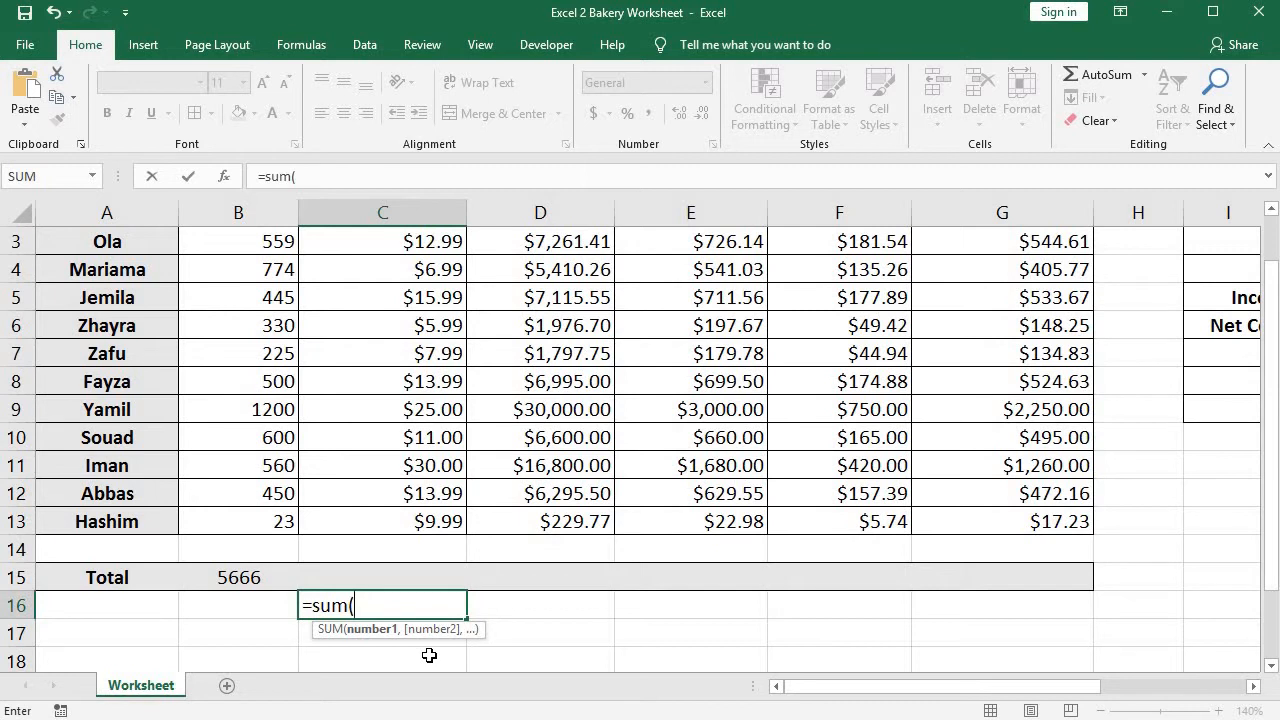
{"action": "type", "text": "b4,"}
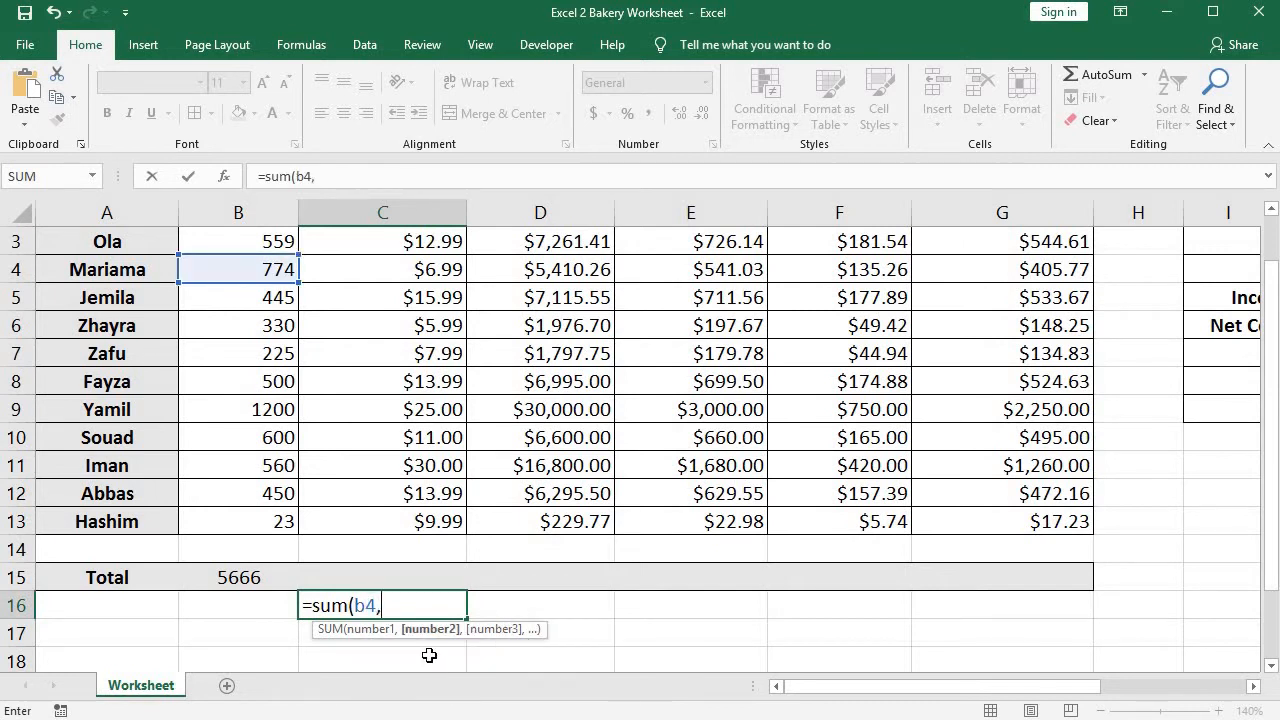
{"action": "type", "text": "b"}
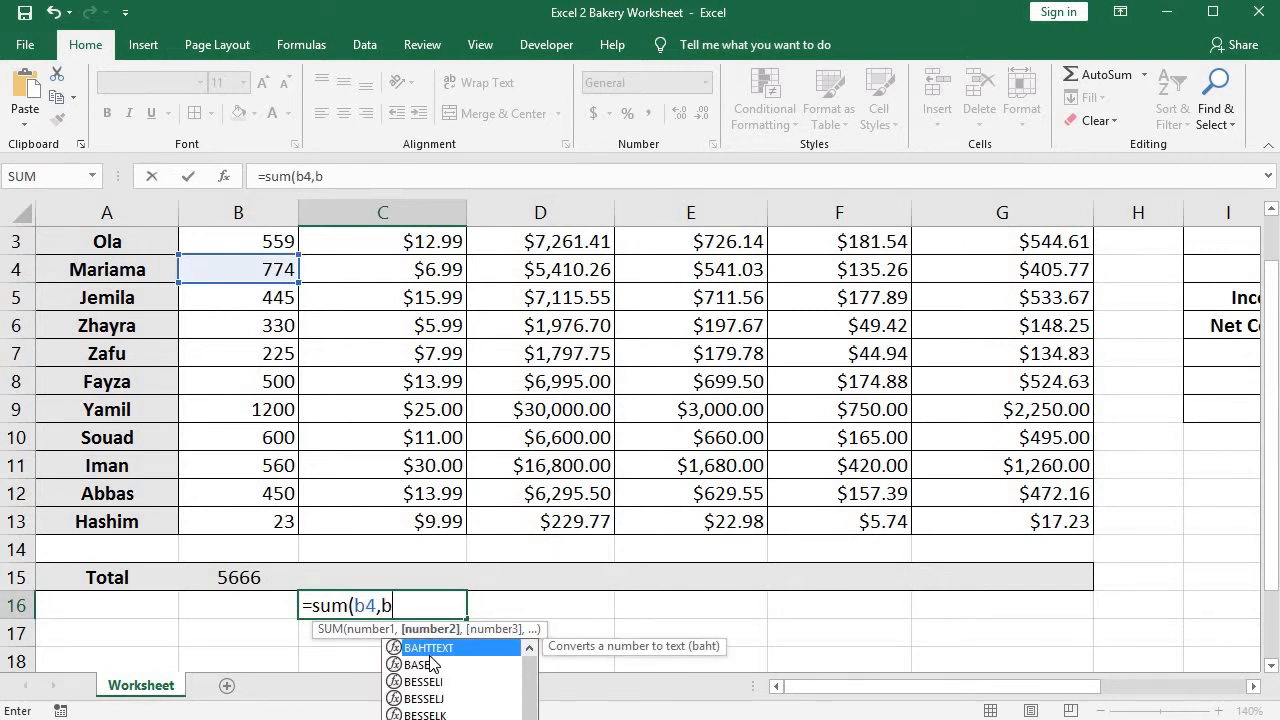
{"action": "type", "text": "13)"}
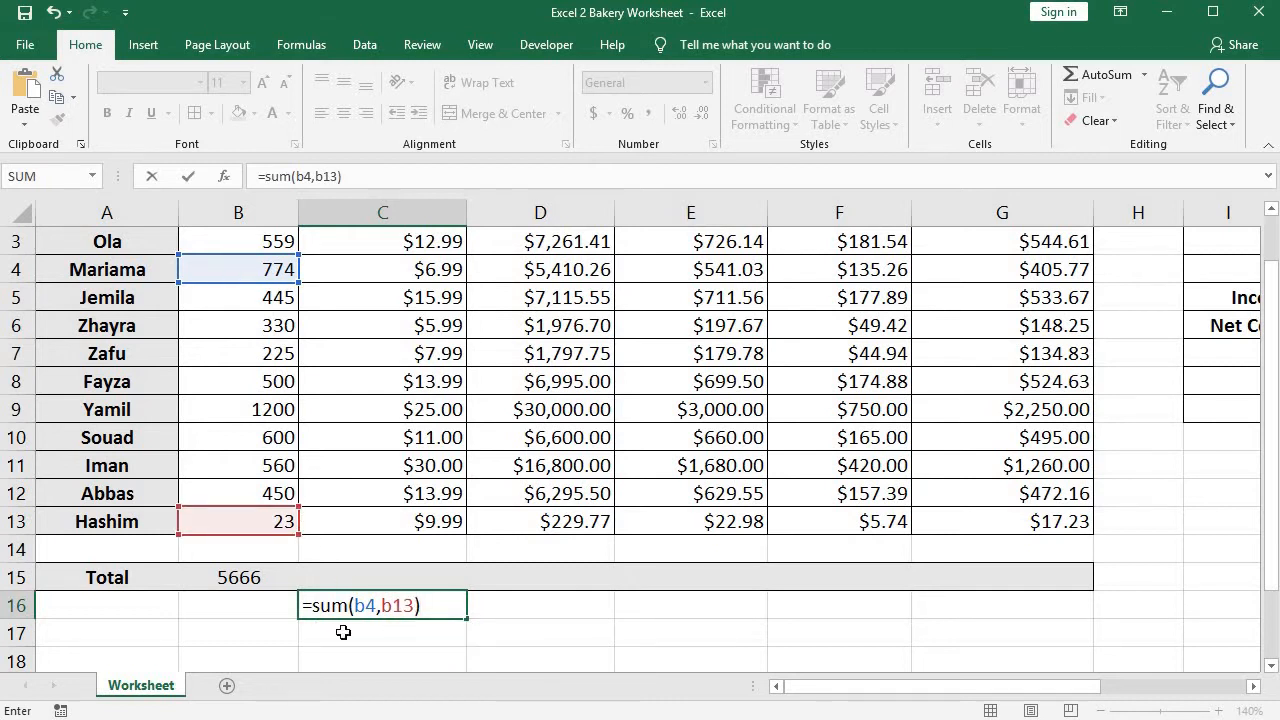
Replace the comma in the C16 formula with a colon so it reads =sum(b4:b13).
{"action": "left_click_drag", "start_coordinate": [356, 609], "coordinate": [415, 605]}
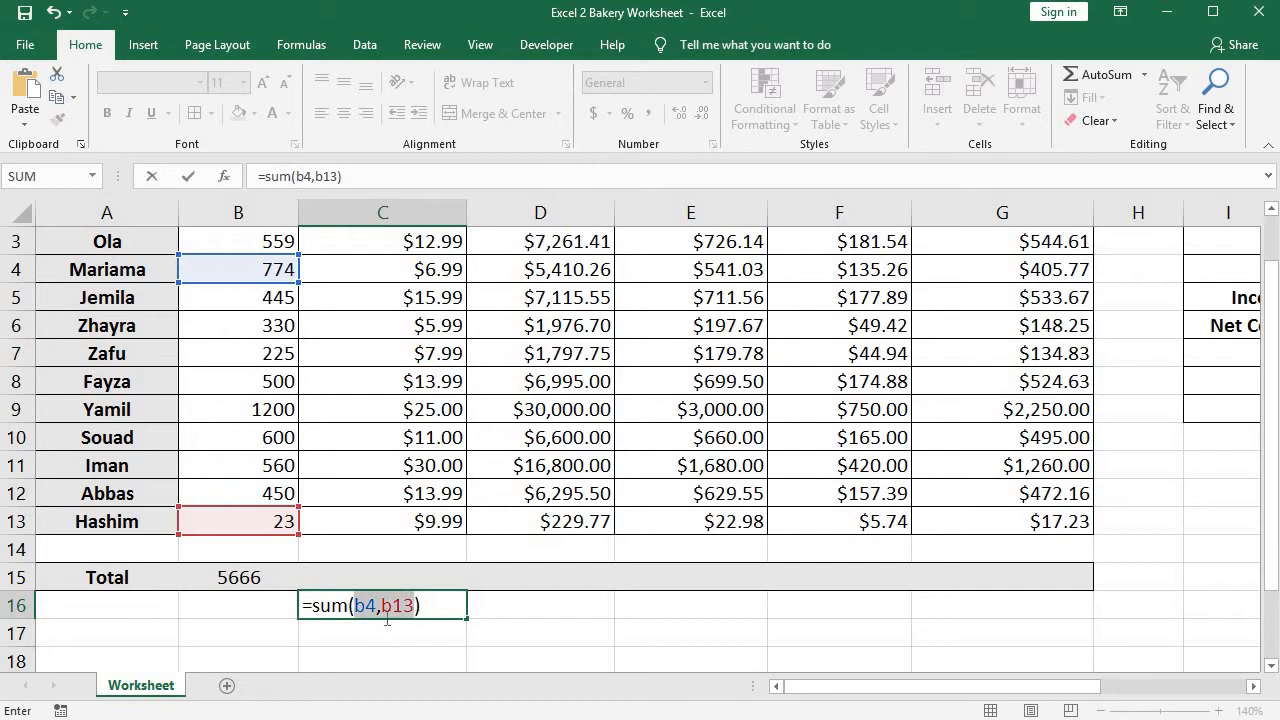
{"action": "left_click", "coordinate": [378, 612]}
{"action": "left_click", "coordinate": [382, 609]}
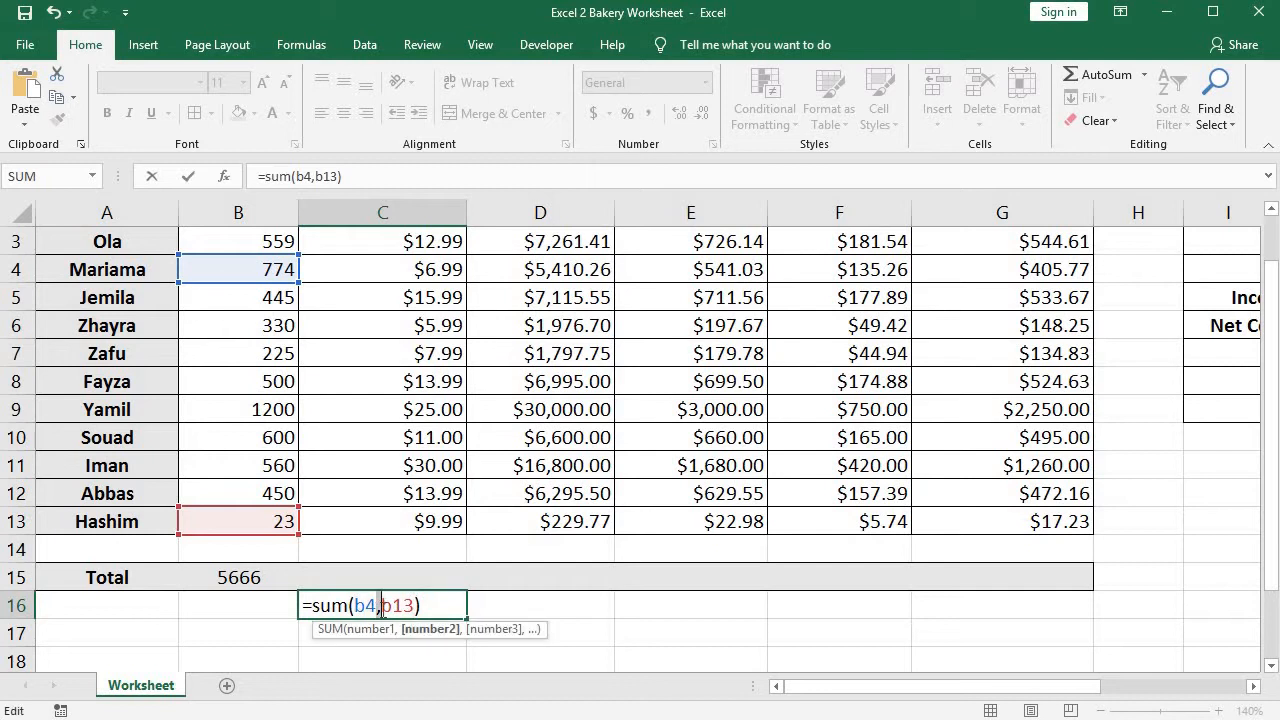
{"action": "left_click", "coordinate": [373, 609]}
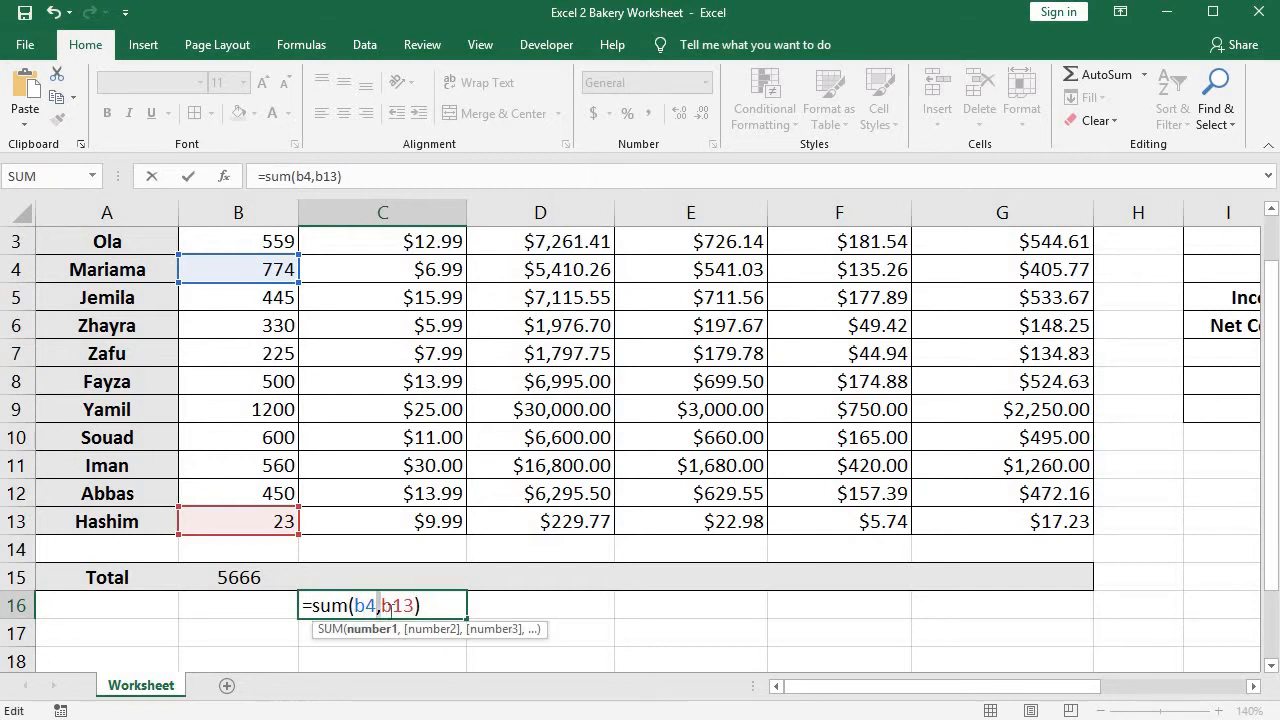
{"action": "left_click", "coordinate": [390, 607]}
{"action": "key", "text": "BackSpace"}
{"action": "type", "text": ":"}
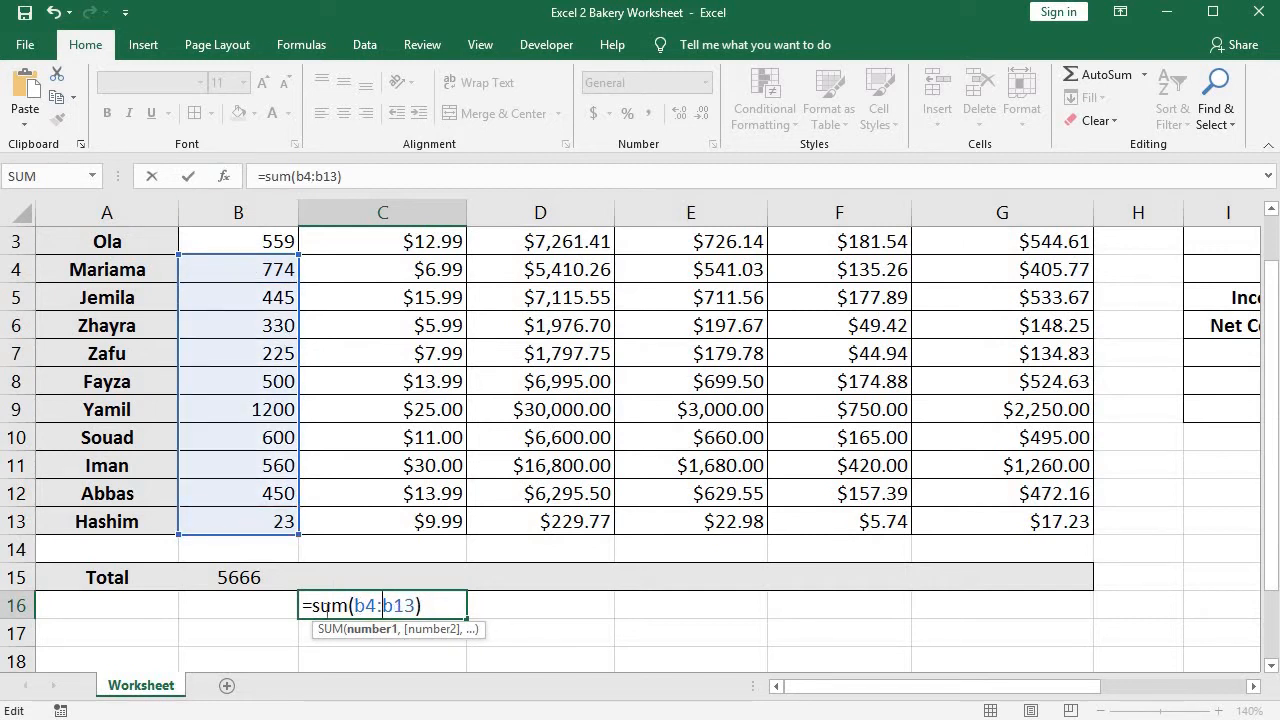
Erase the whole demonstration formula from C16.
{"action": "left_click_drag", "start_coordinate": [356, 607], "coordinate": [438, 604]}
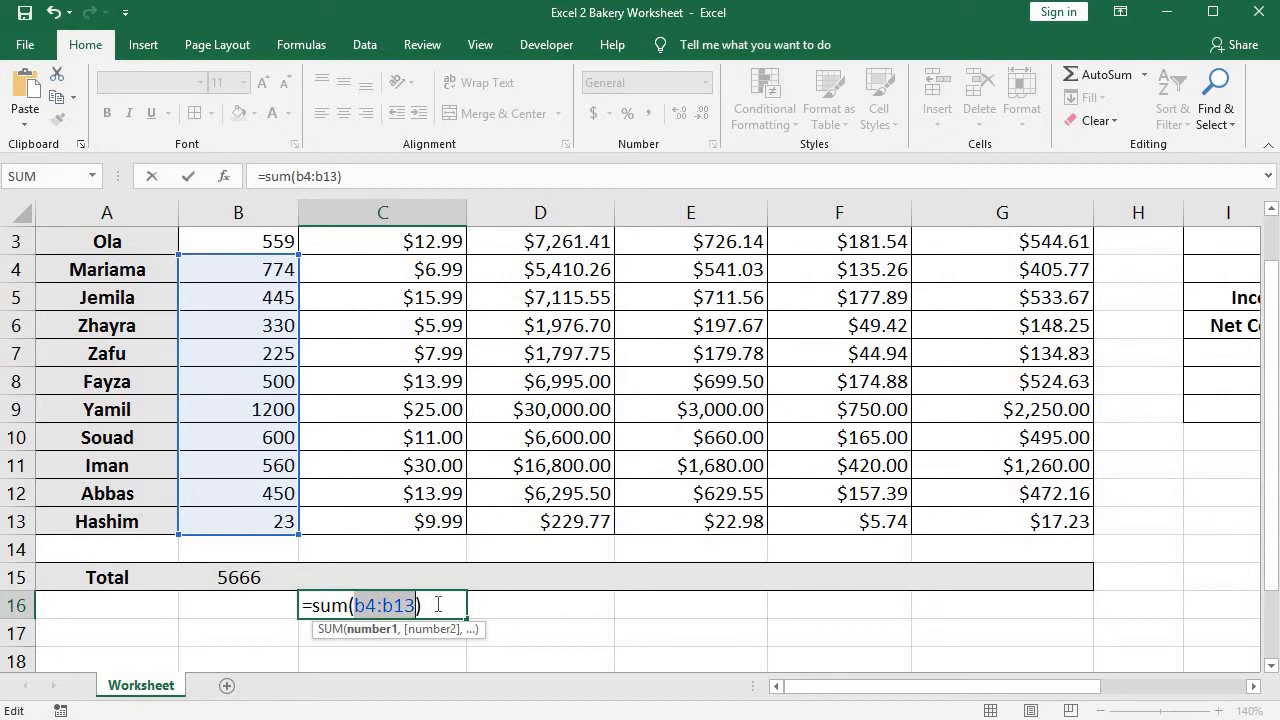
{"action": "left_click", "coordinate": [438, 604]}
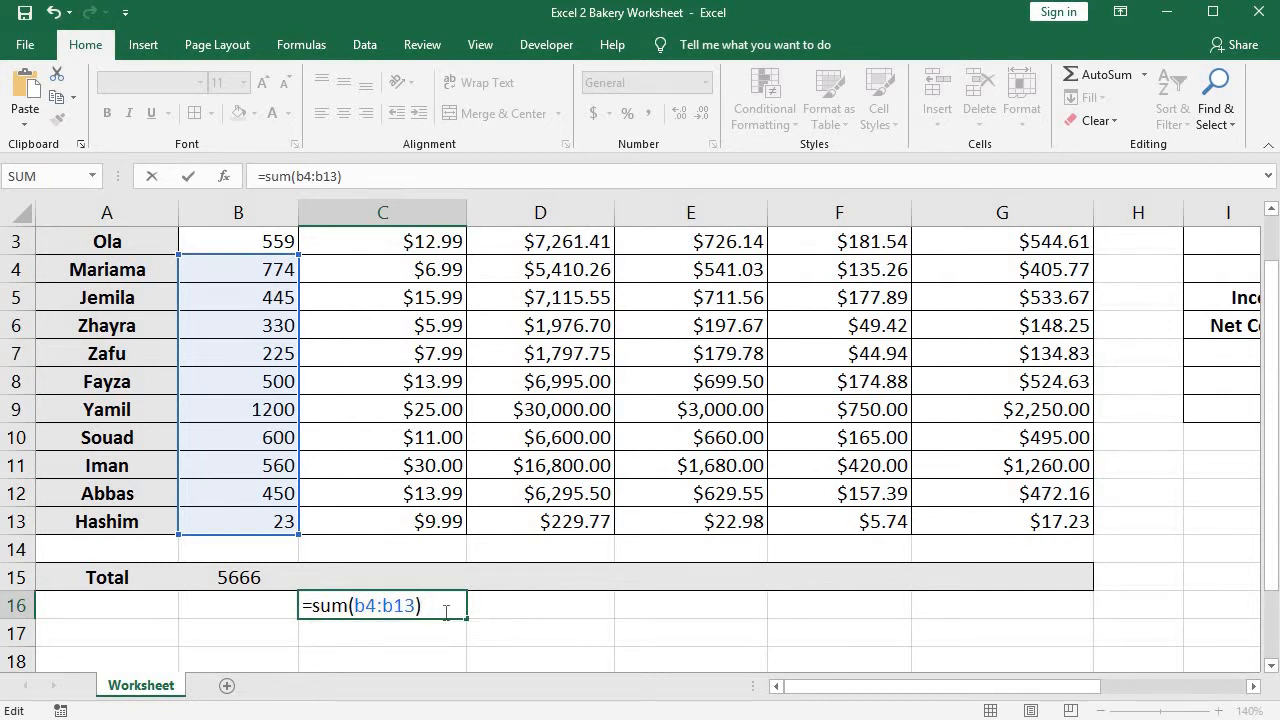
{"action": "left_click_drag", "start_coordinate": [438, 604], "coordinate": [305, 600]}
{"action": "key", "text": "BackSpace"}
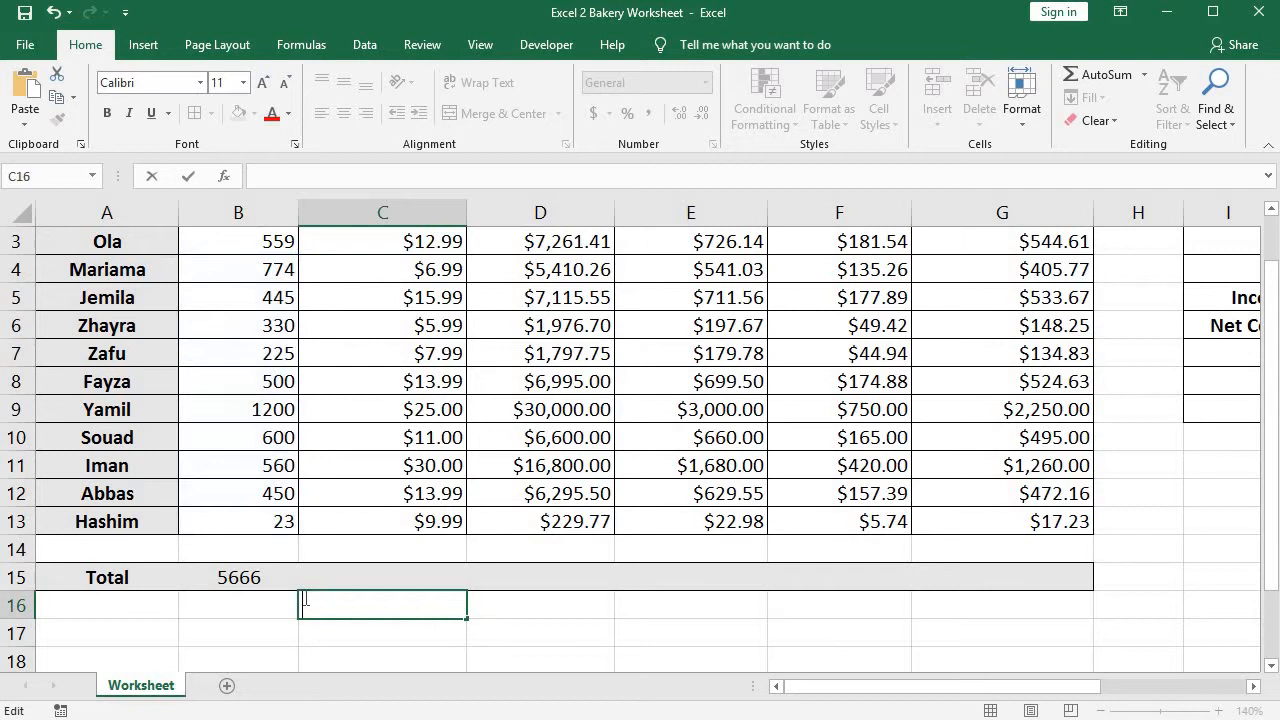
Review the SUM formula in B15 and compare its range with the All Cakes Sold line in the Instructions table.
{"action": "left_click", "coordinate": [250, 580]}
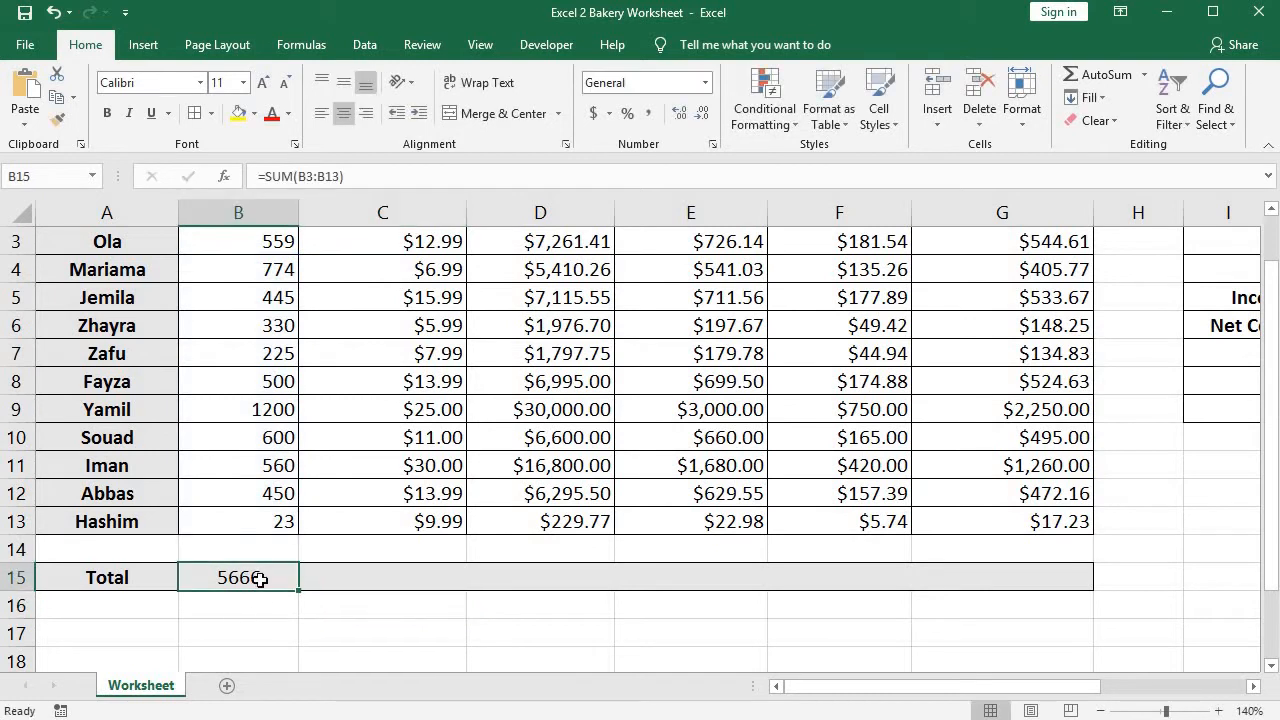
{"action": "left_click", "coordinate": [316, 176]}
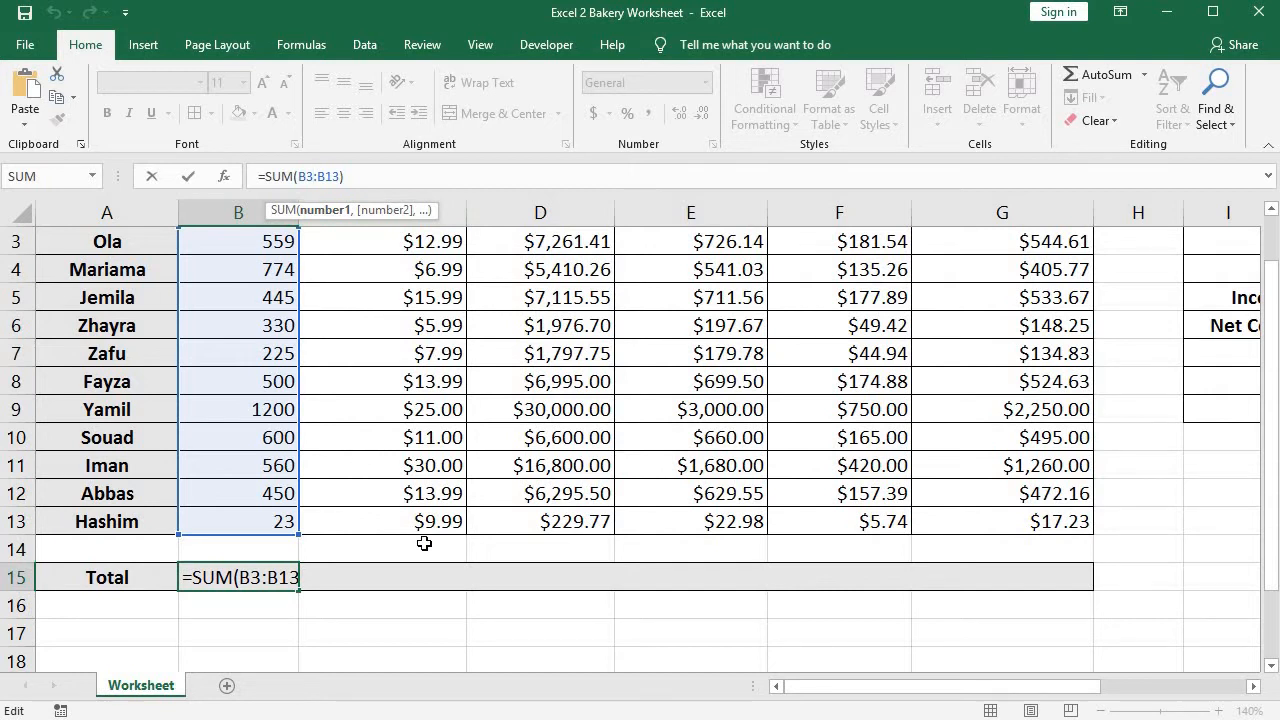
{"action": "left_click", "coordinate": [470, 632]}
{"action": "scroll", "coordinate": [380, 536], "scroll_direction": "up", "scroll_amount": 1}
{"action": "scroll", "coordinate": [380, 536], "scroll_direction": "down", "scroll_amount": 1}
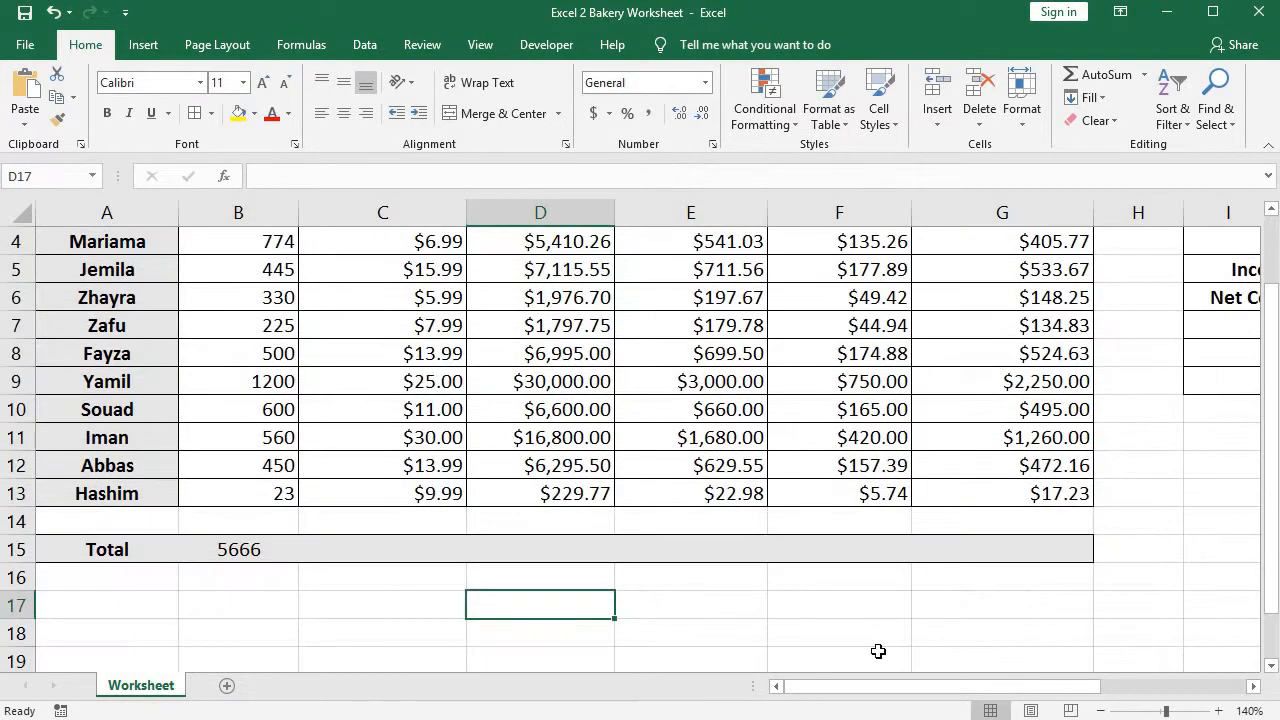
{"action": "left_click_drag", "start_coordinate": [932, 689], "coordinate": [1160, 700]}
{"action": "scroll", "coordinate": [954, 407], "scroll_direction": "up", "scroll_amount": 1}
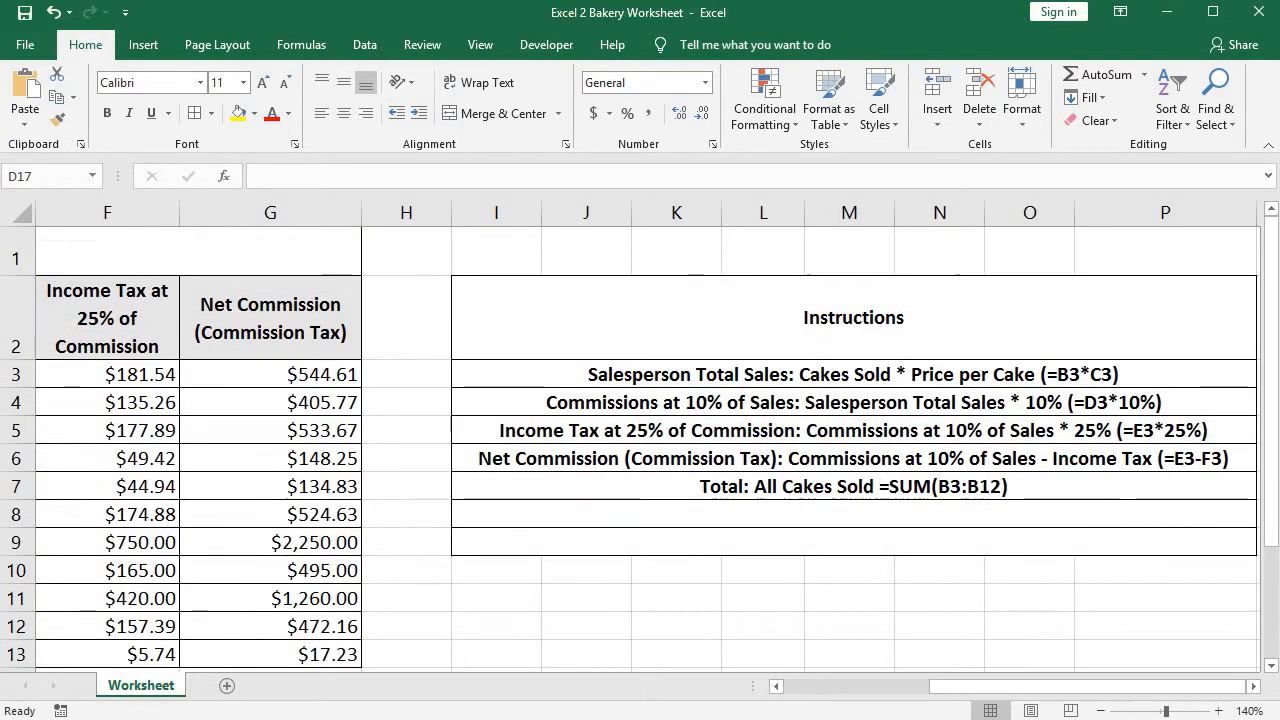
{"action": "left_click", "coordinate": [960, 484]}
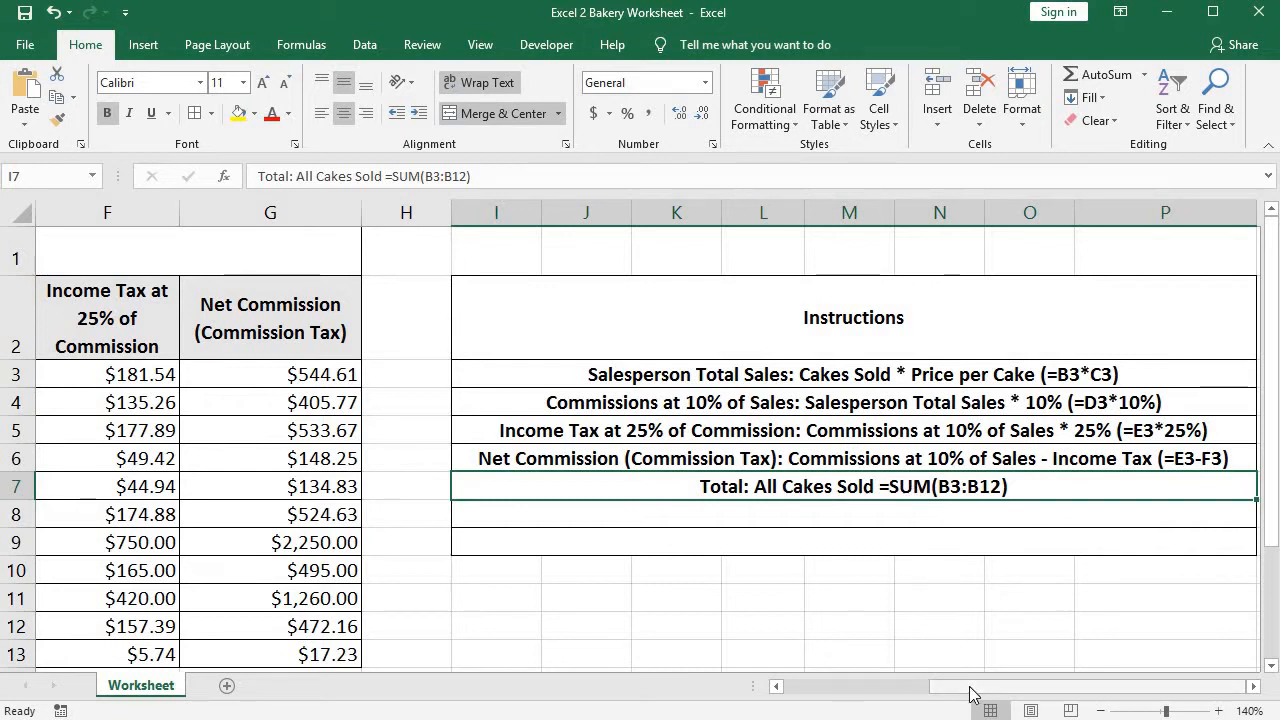
{"action": "left_click_drag", "start_coordinate": [970, 690], "coordinate": [640, 684]}
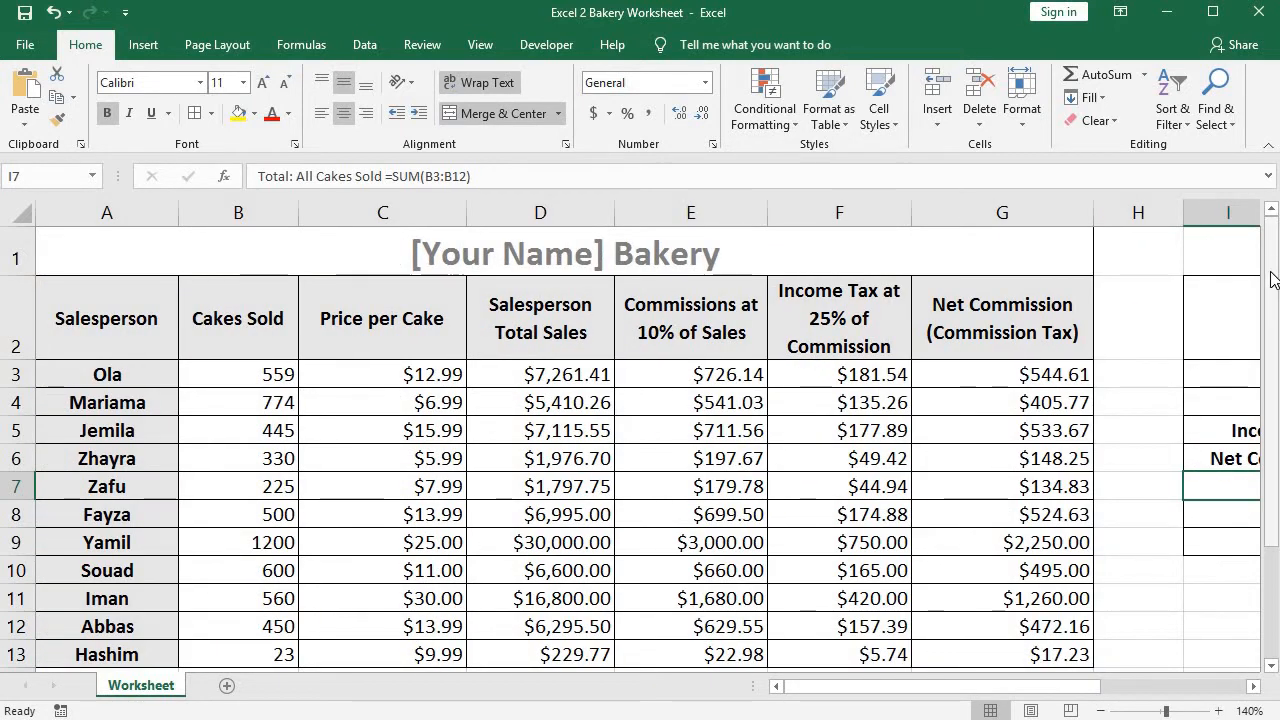
{"action": "left_click_drag", "start_coordinate": [1272, 275], "coordinate": [1271, 282]}
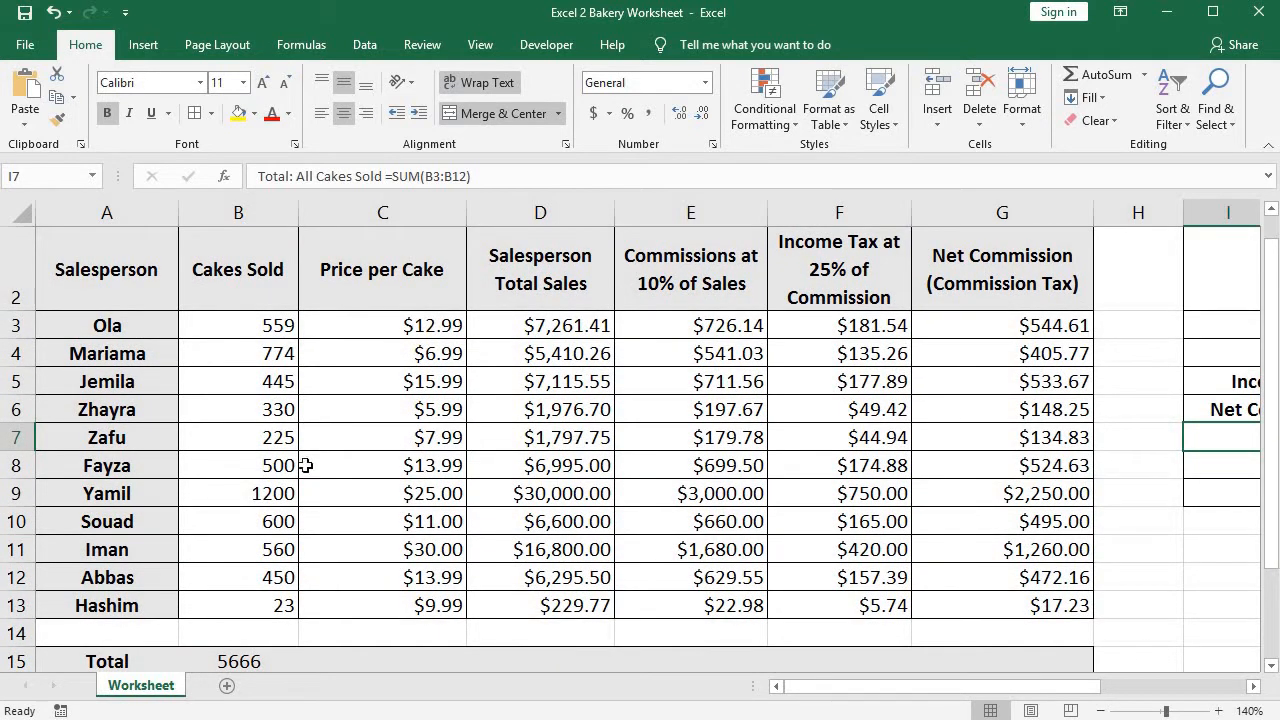
{"action": "left_click", "coordinate": [222, 662]}
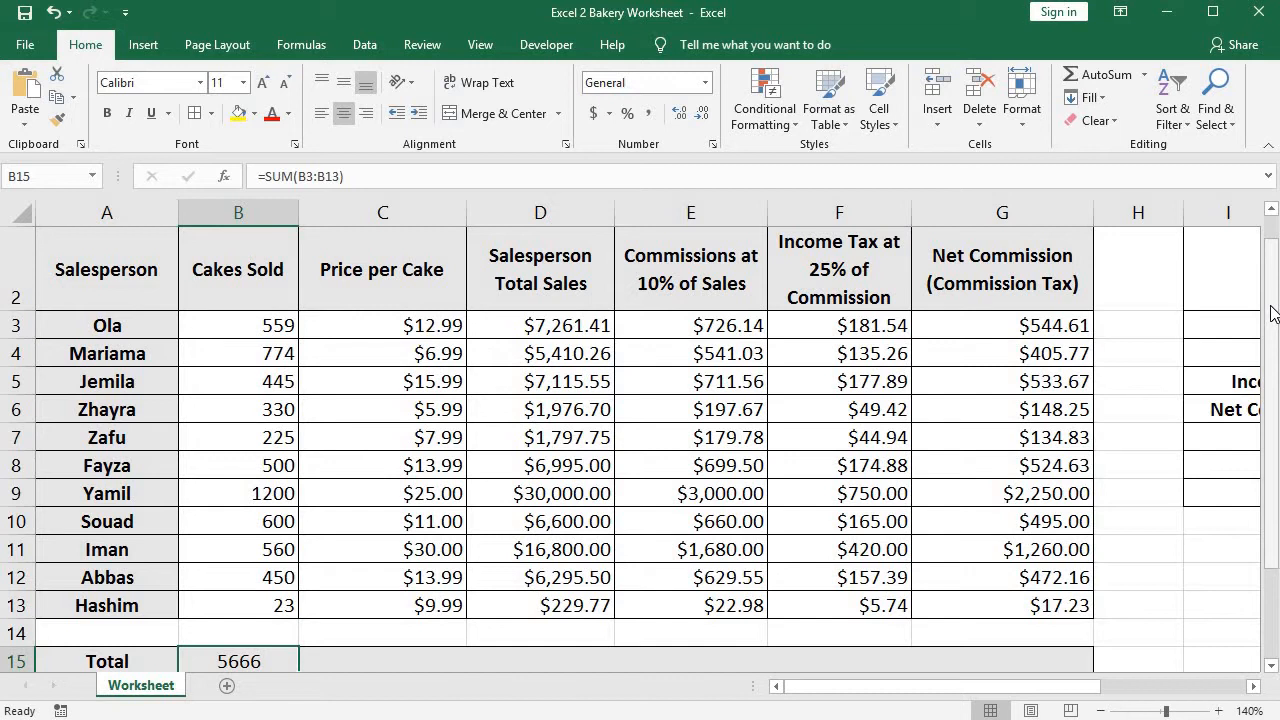
Examine the Price per Cake values in C3:C13 and the empty Total cell beneath them, C15.
{"action": "left_click", "coordinate": [433, 666]}
{"action": "left_click_drag", "start_coordinate": [372, 326], "coordinate": [414, 657]}
{"action": "left_click", "coordinate": [411, 660]}
{"action": "left_click_drag", "start_coordinate": [385, 326], "coordinate": [395, 610]}
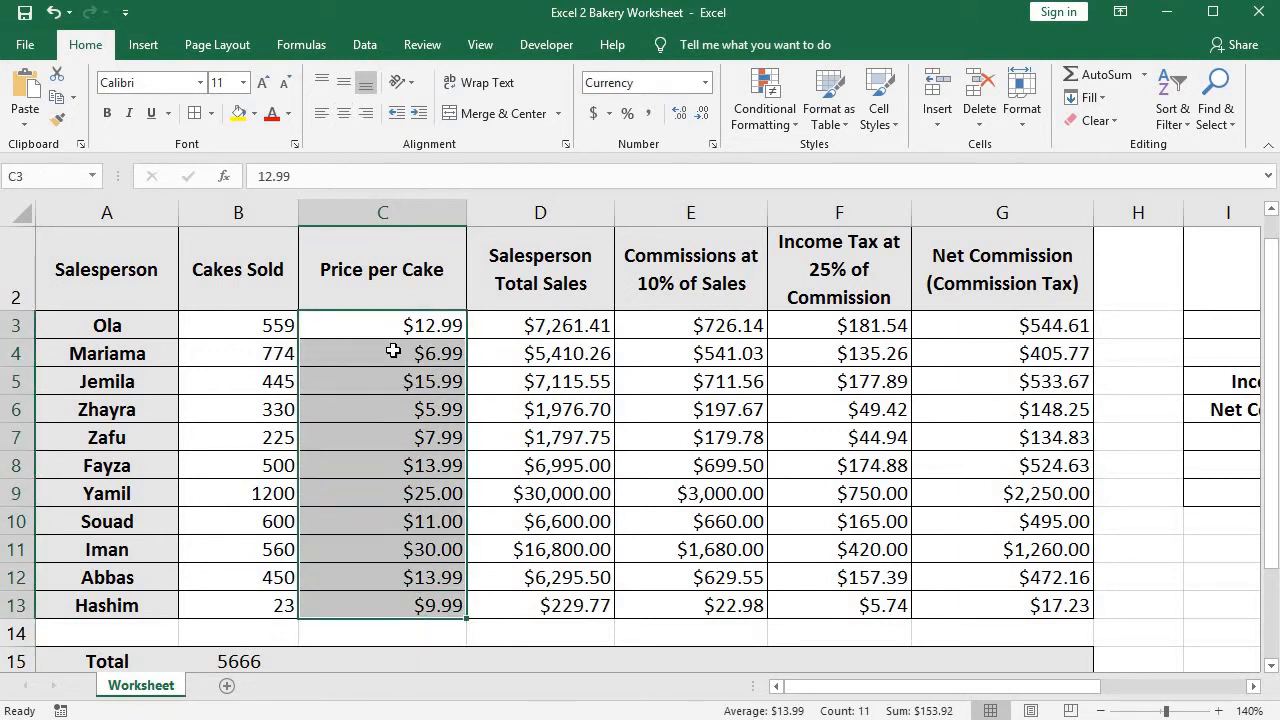
{"action": "left_click_drag", "start_coordinate": [374, 323], "coordinate": [378, 602]}
{"action": "left_click", "coordinate": [363, 320]}
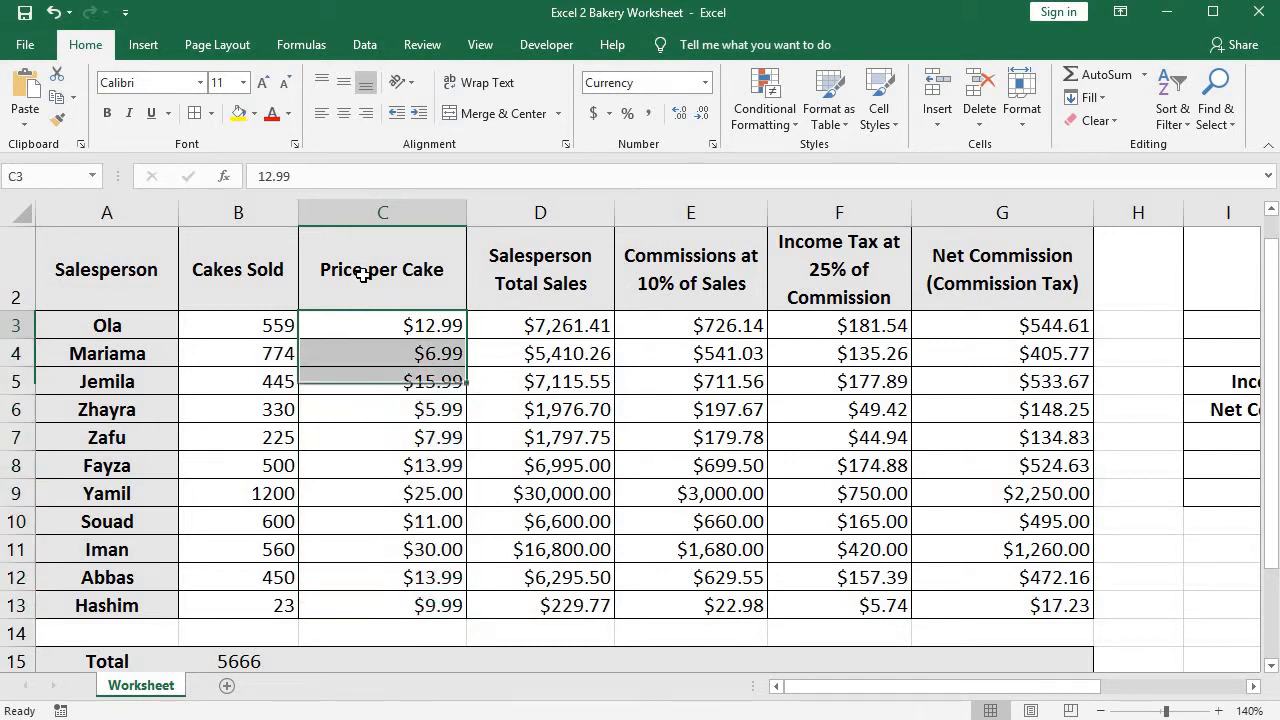
{"action": "left_click", "coordinate": [363, 272]}
{"action": "left_click_drag", "start_coordinate": [369, 328], "coordinate": [360, 605]}
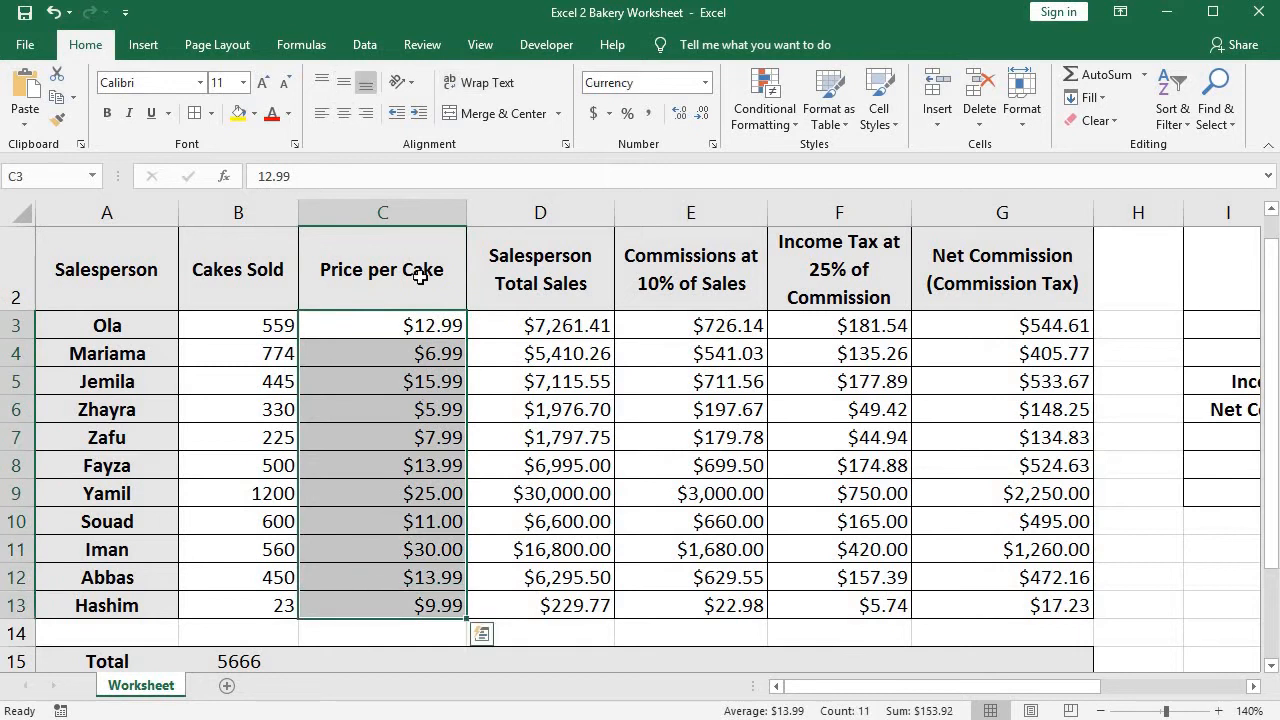
{"action": "left_click", "coordinate": [339, 332]}
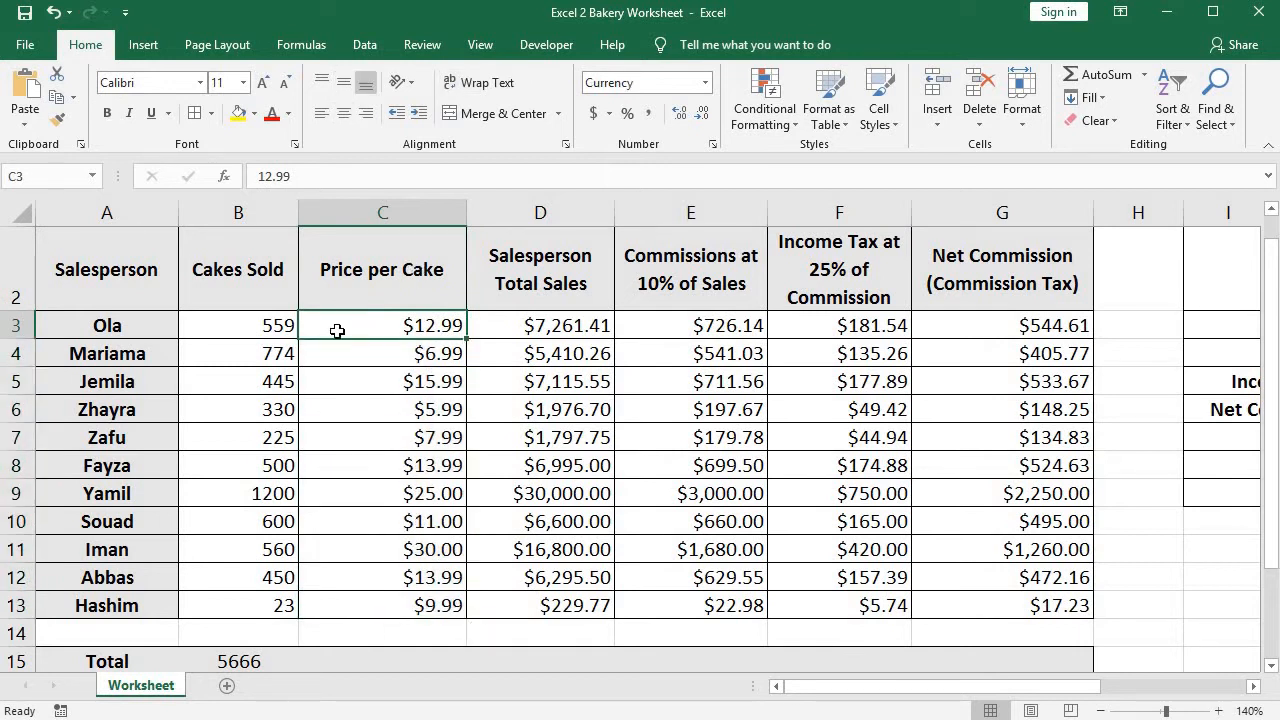
{"action": "left_click", "coordinate": [432, 658]}
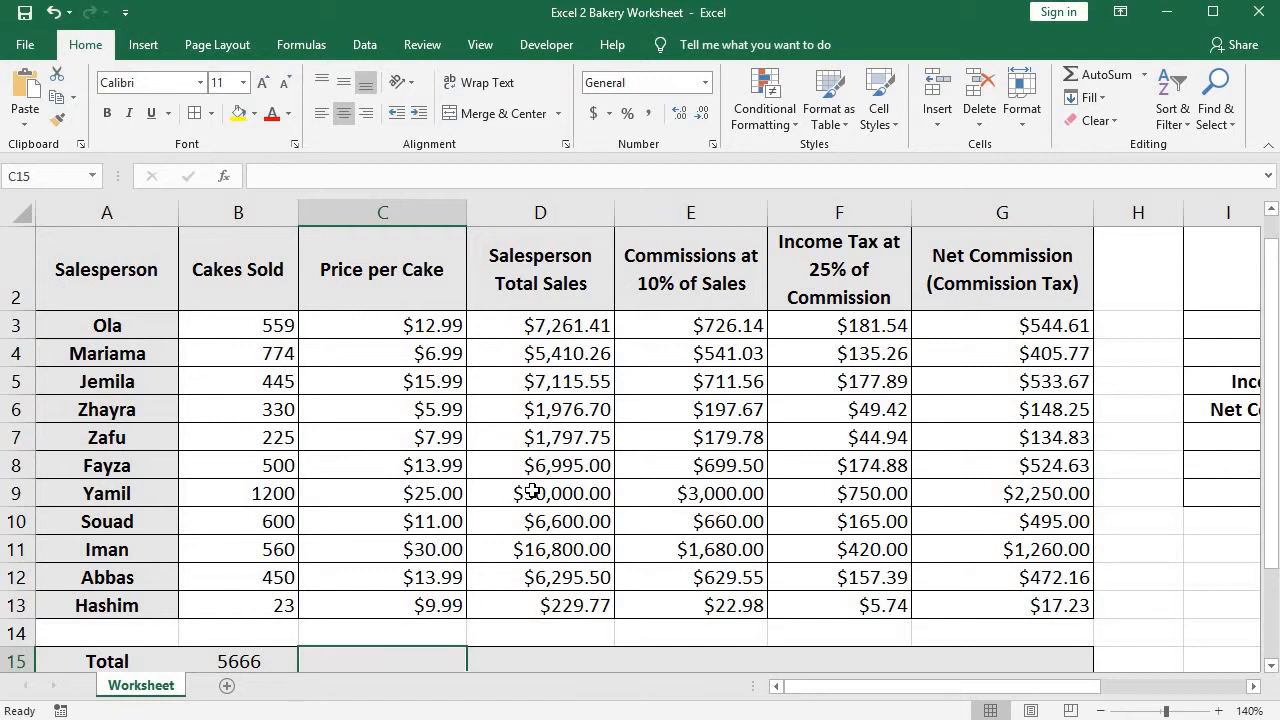
Total the Salesperson Total Sales column by entering =SUM(D3:D13) in D15.
{"action": "left_click", "coordinate": [569, 661]}
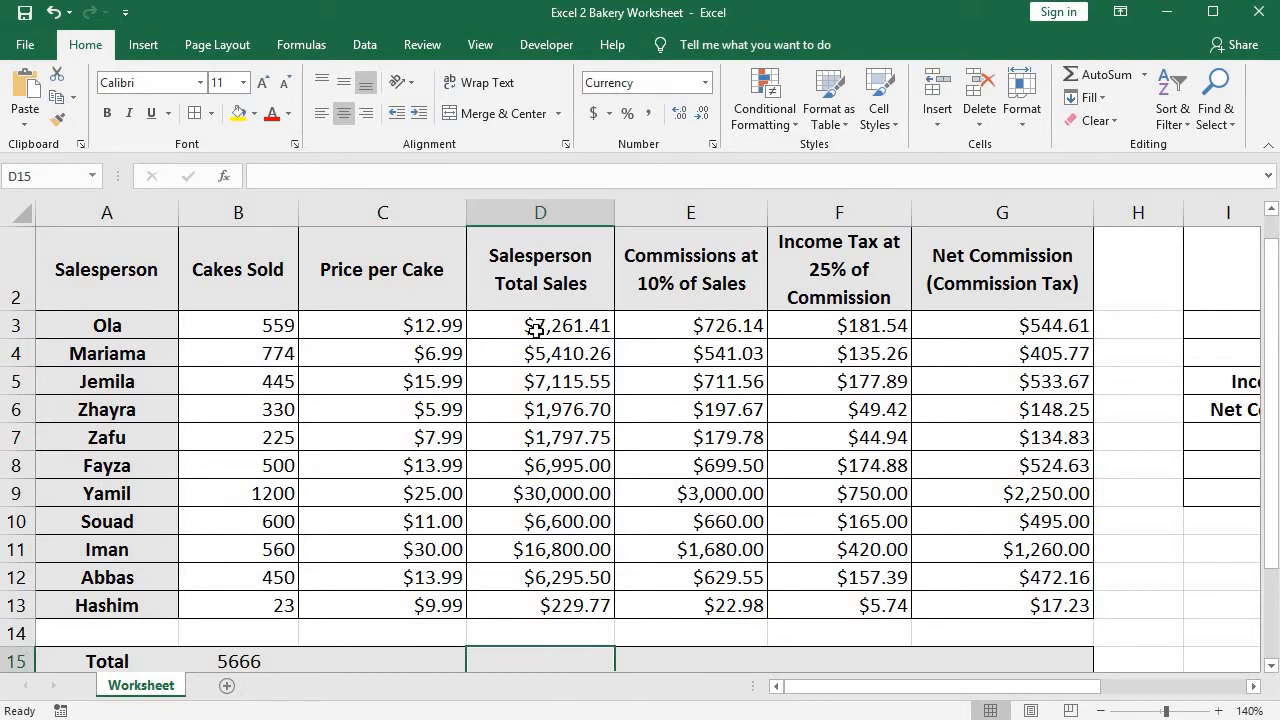
{"action": "left_click_drag", "start_coordinate": [536, 326], "coordinate": [551, 612]}
{"action": "left_click", "coordinate": [540, 661]}
{"action": "left_click_drag", "start_coordinate": [527, 327], "coordinate": [530, 640]}
{"action": "left_click", "coordinate": [530, 661]}
{"action": "left_click", "coordinate": [288, 174]}
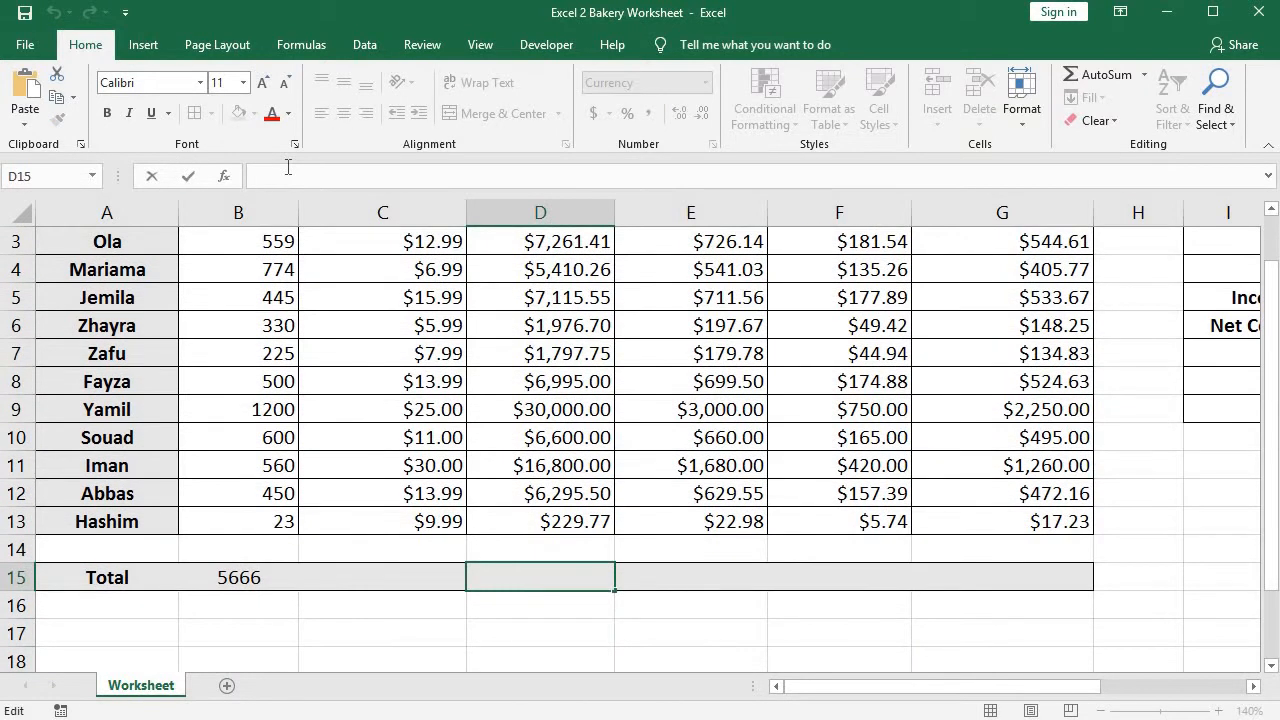
{"action": "type", "text": "=SUM("}
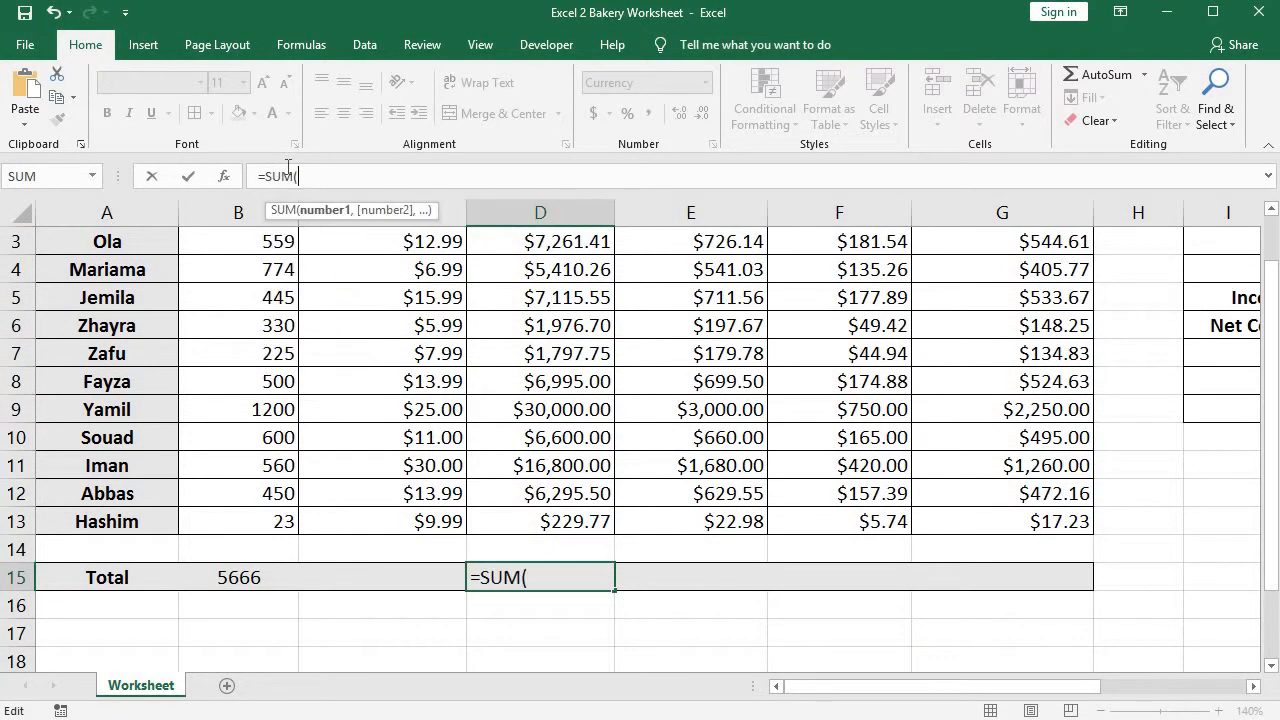
{"action": "type", "text": "D3"}
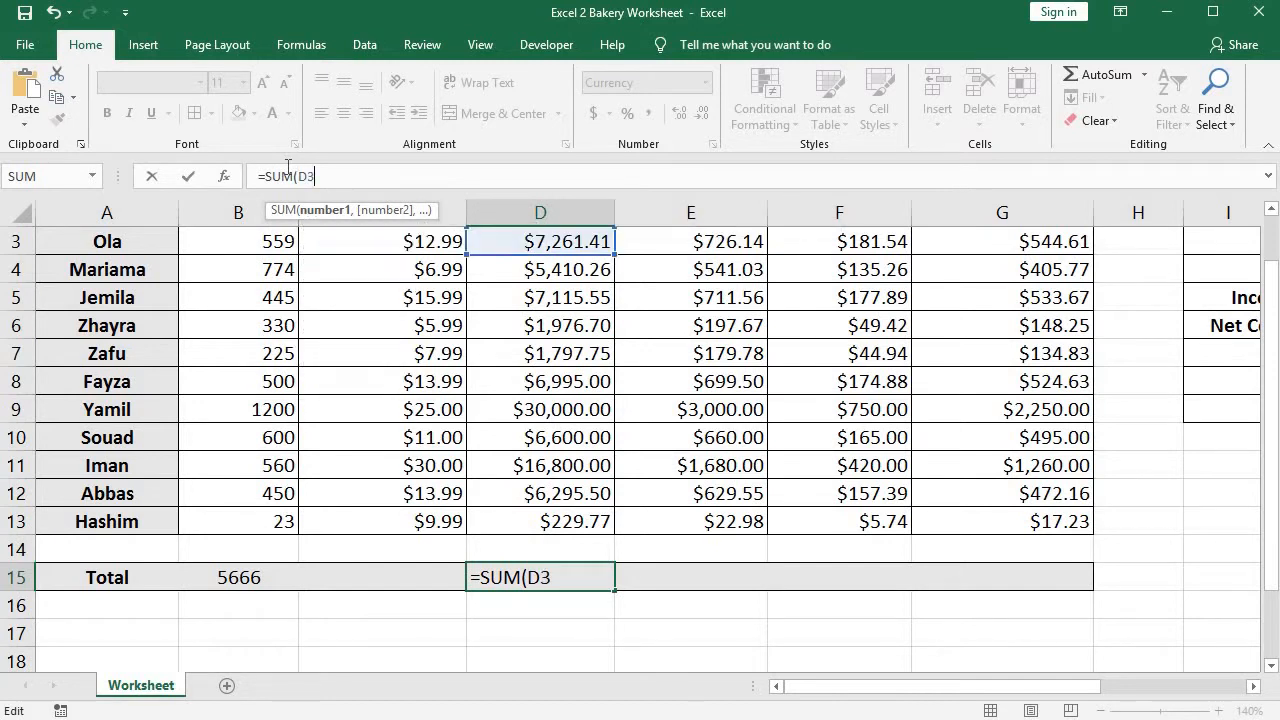
{"action": "type", "text": ":D13)"}
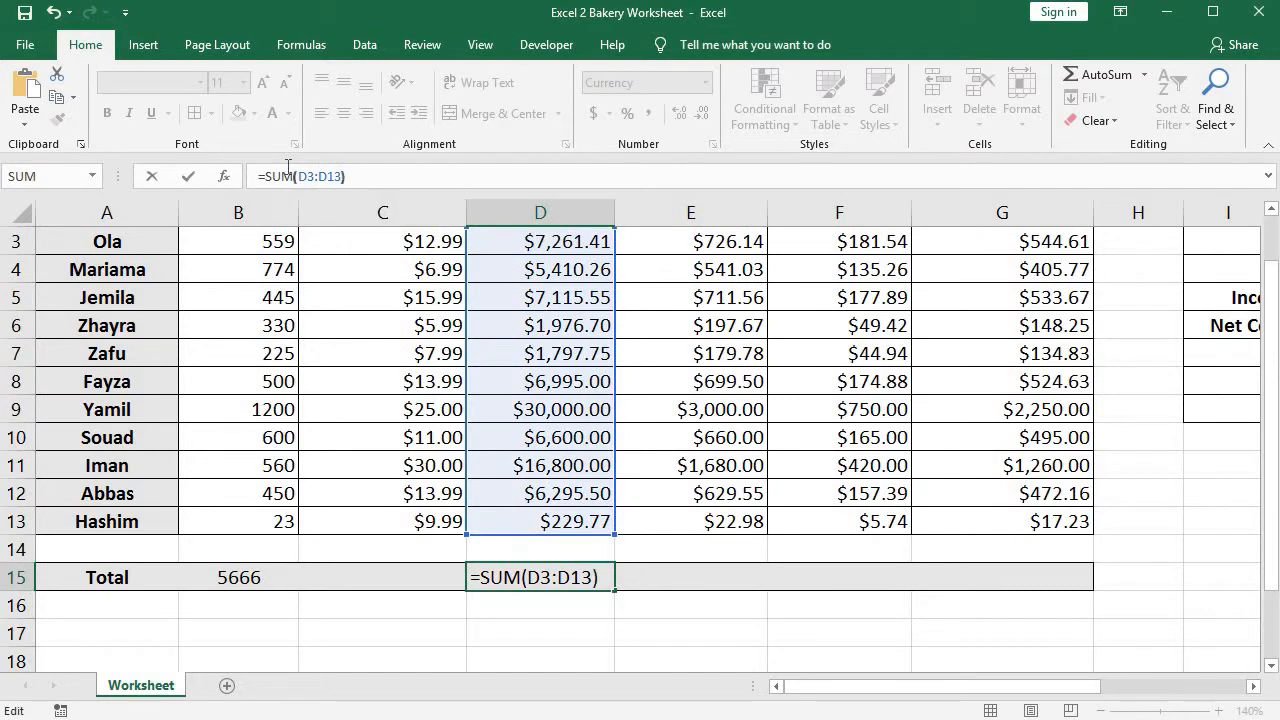
{"action": "key", "text": "Return"}
Examine the Total row cells E15, F15 and G15 and review the SUM formulas in D15 and B15.
{"action": "scroll", "coordinate": [508, 408], "scroll_direction": "up", "scroll_amount": 1}
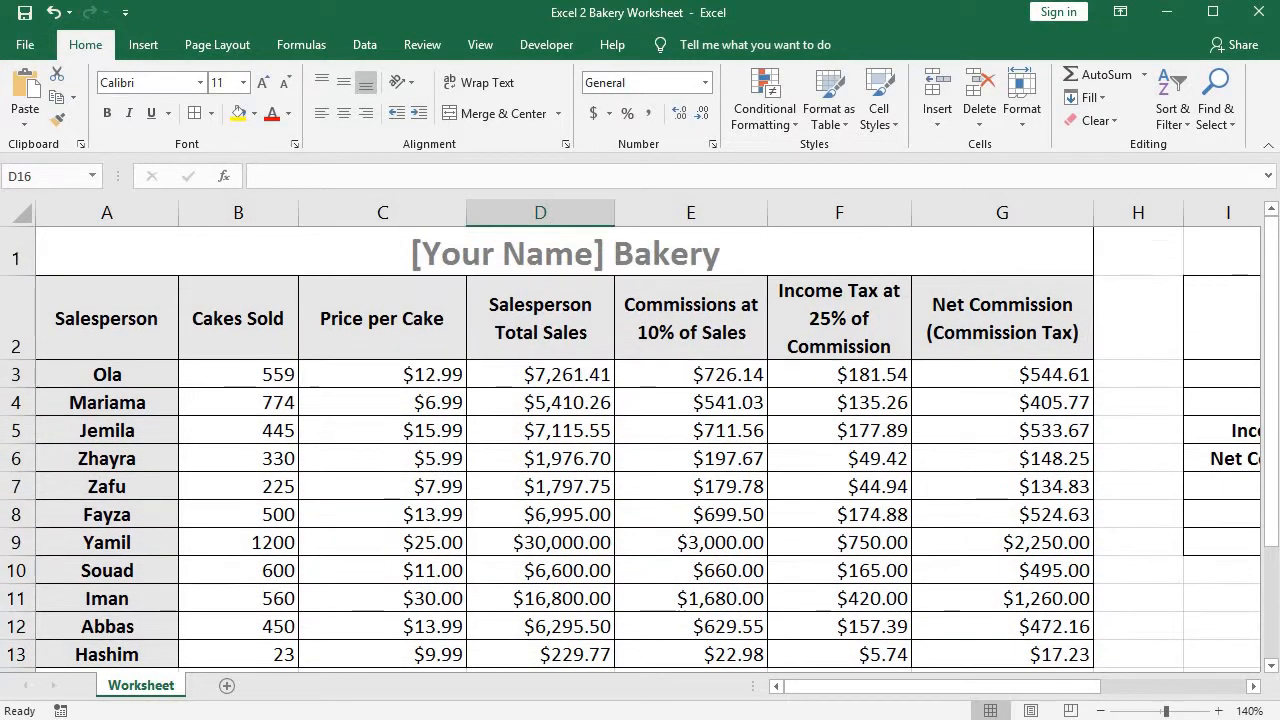
{"action": "mouse_move", "coordinate": [1272, 326]}
{"action": "left_mouse_down"}
{"action": "mouse_move", "coordinate": [1273, 355]}
{"action": "mouse_move", "coordinate": [1275, 342]}
{"action": "left_mouse_up"}
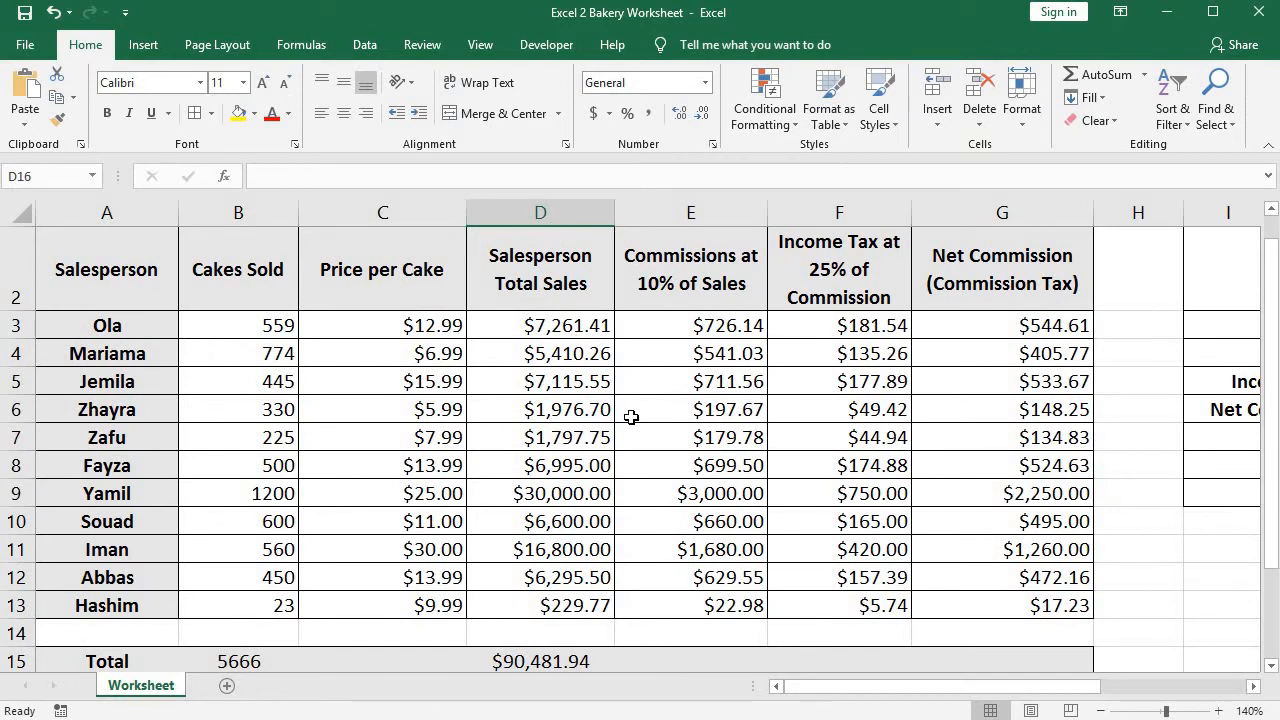
{"action": "left_click", "coordinate": [720, 660]}
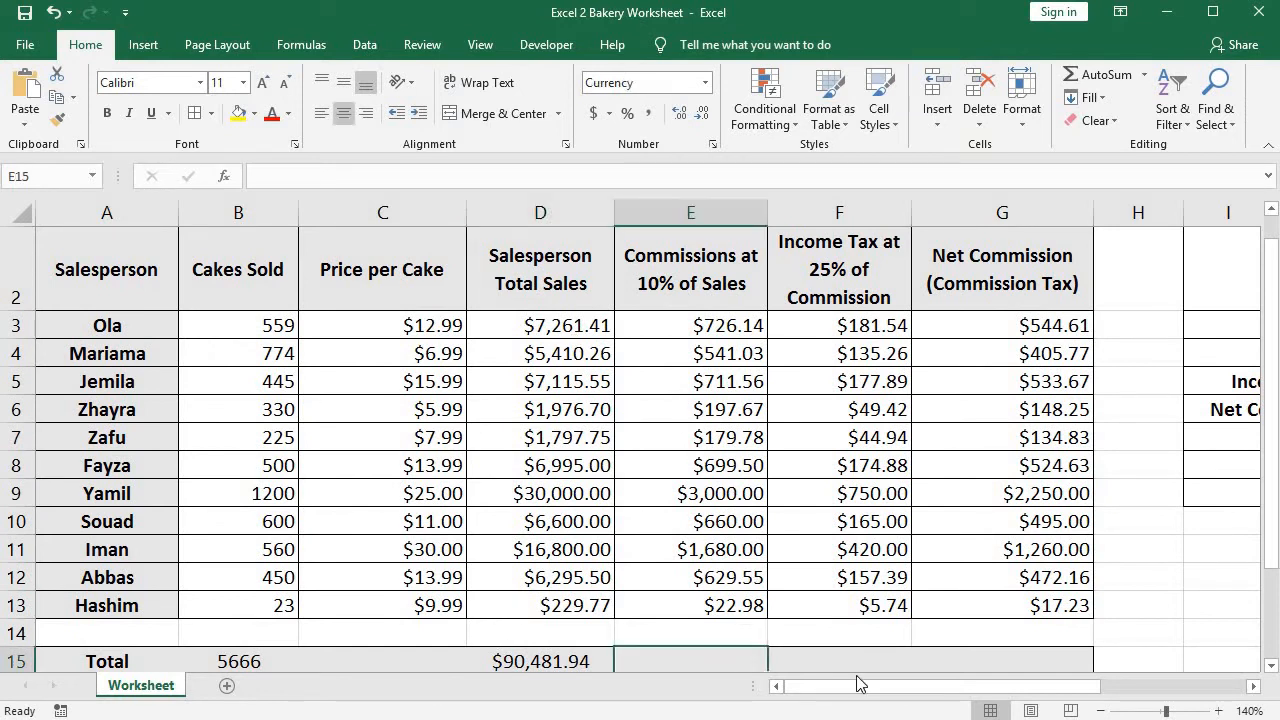
{"action": "left_click", "coordinate": [860, 662]}
{"action": "left_click", "coordinate": [987, 660]}
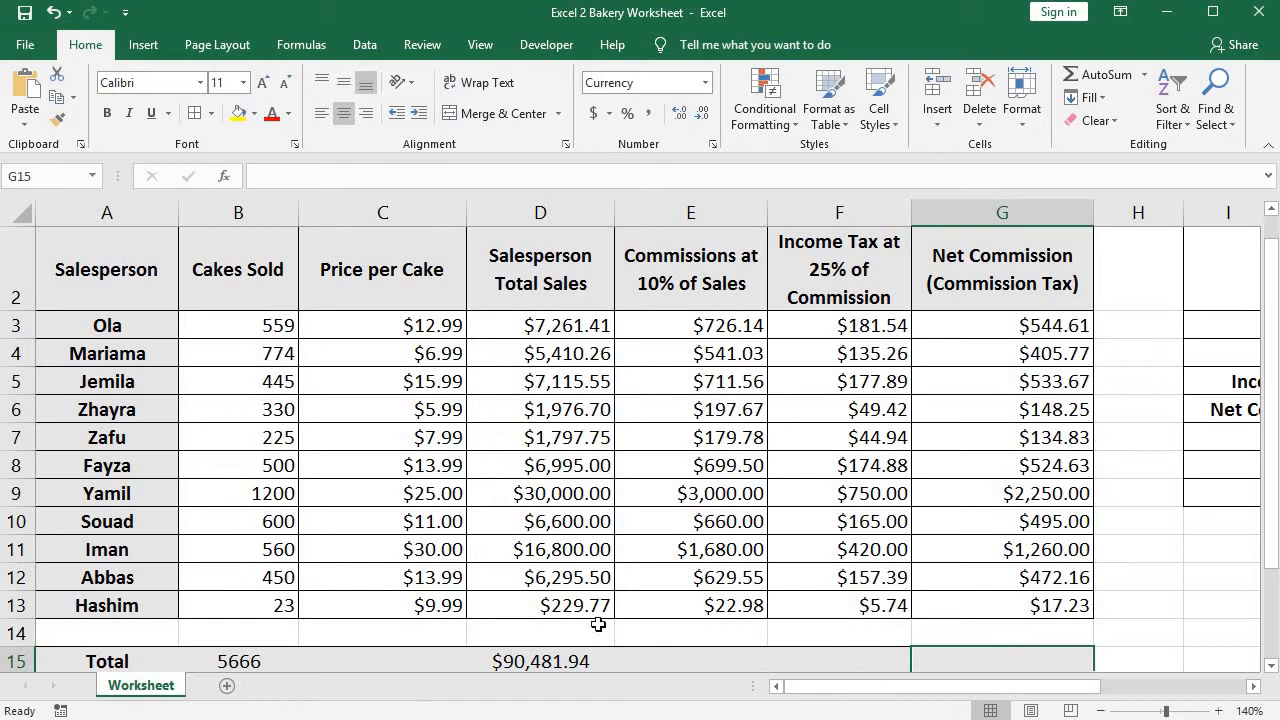
{"action": "left_click", "coordinate": [540, 662]}
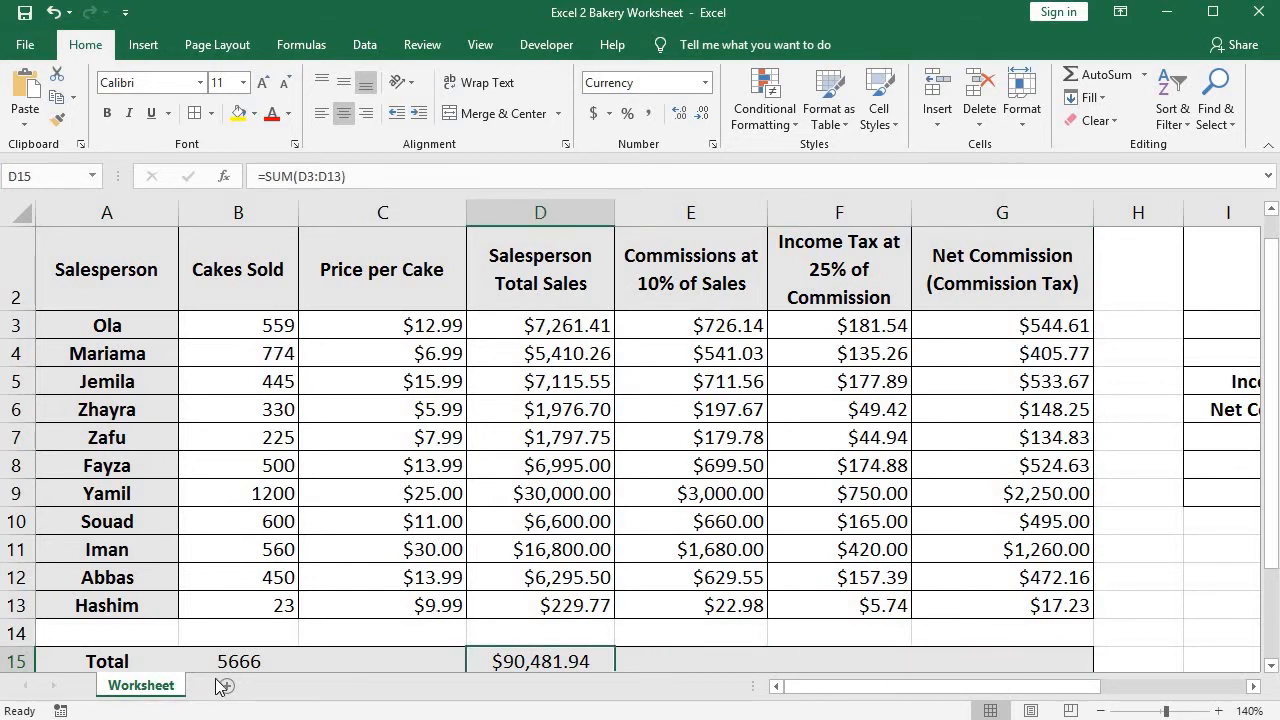
{"action": "left_click", "coordinate": [231, 650]}
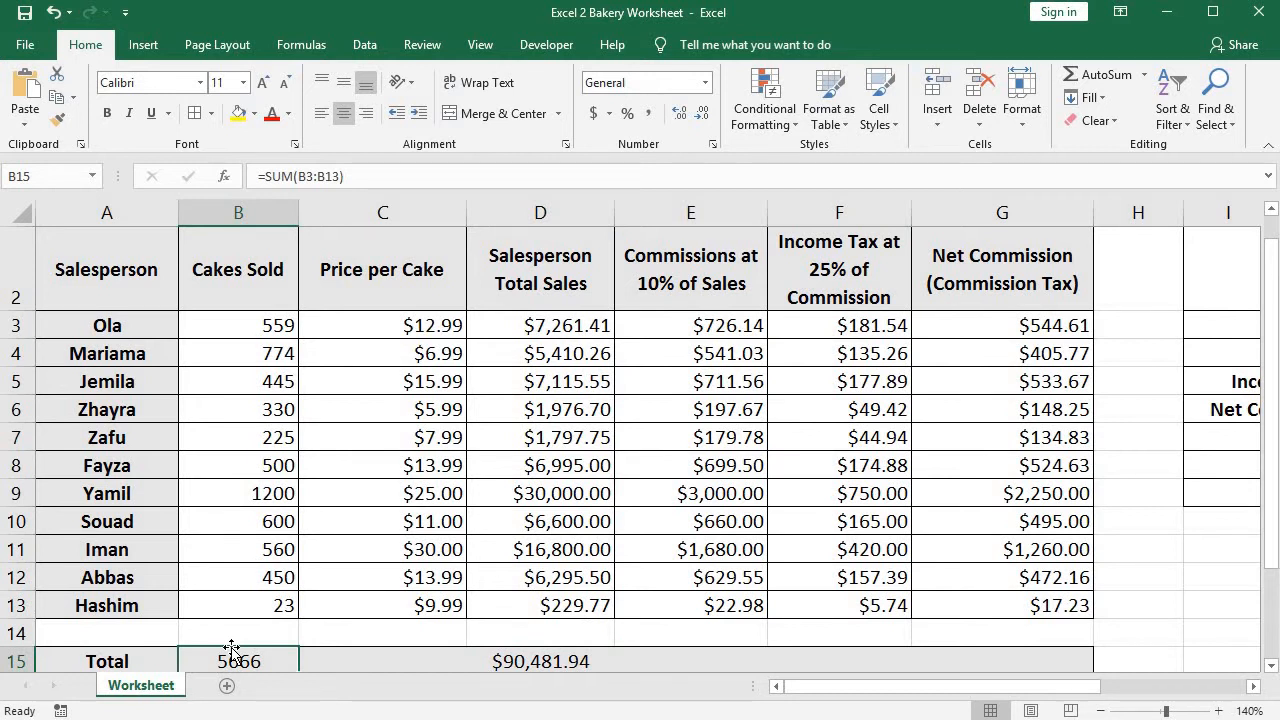
Zoom the worksheet out to 100% and look over the whole sales table and its Total row.
{"action": "left_click", "coordinate": [1100, 711]}
{"action": "left_click", "coordinate": [1100, 711]}
{"action": "left_click", "coordinate": [1100, 711]}
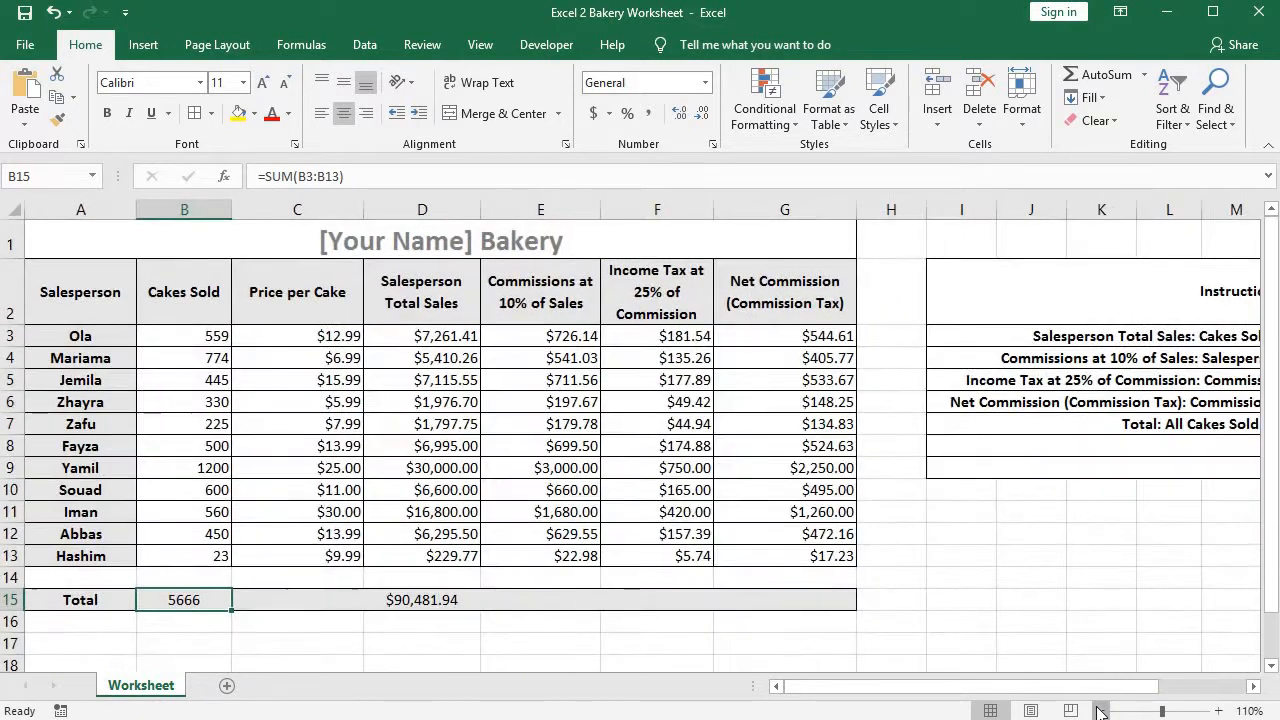
{"action": "left_click", "coordinate": [1100, 711]}
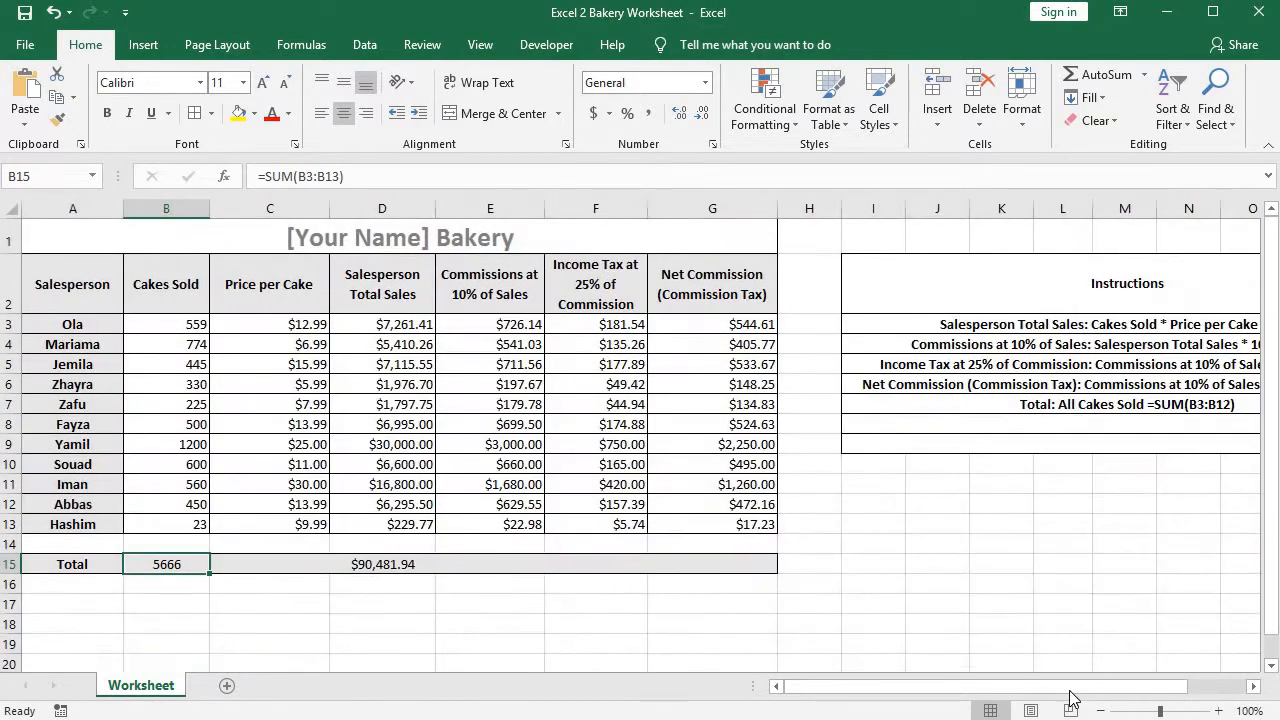
{"action": "left_click", "coordinate": [466, 455]}
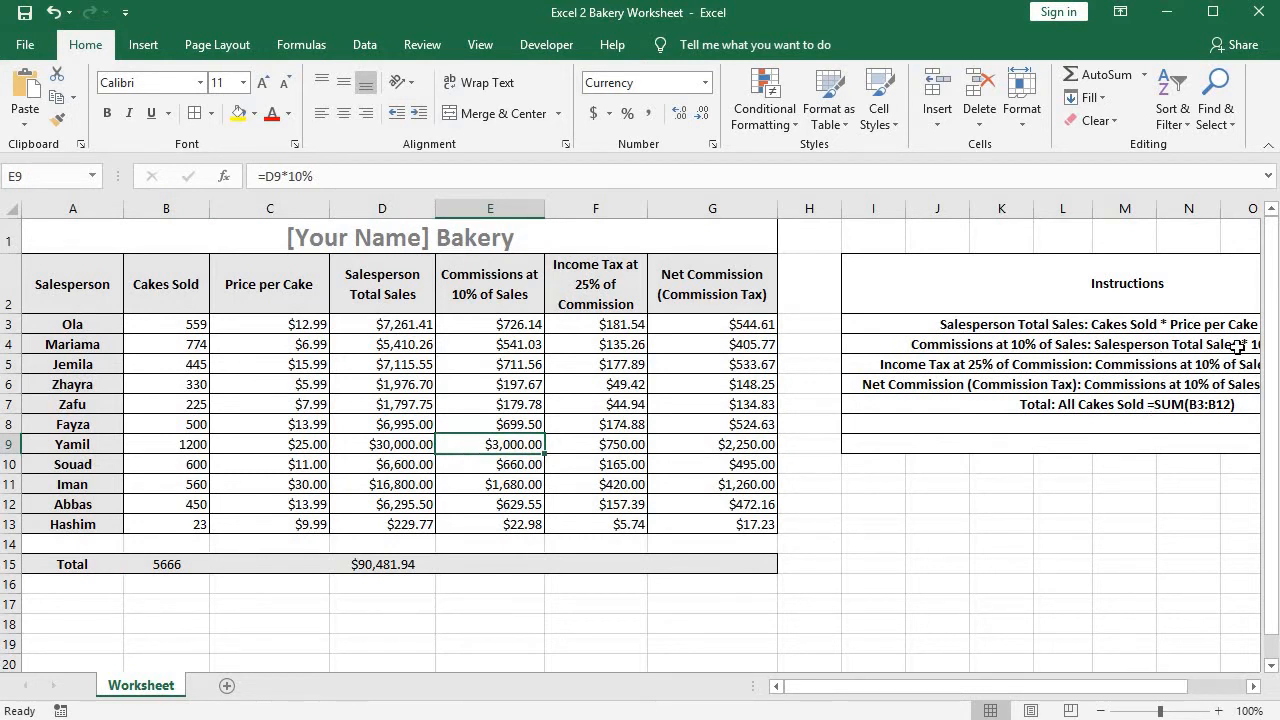
{"action": "left_click_drag", "start_coordinate": [1272, 350], "coordinate": [1276, 376]}
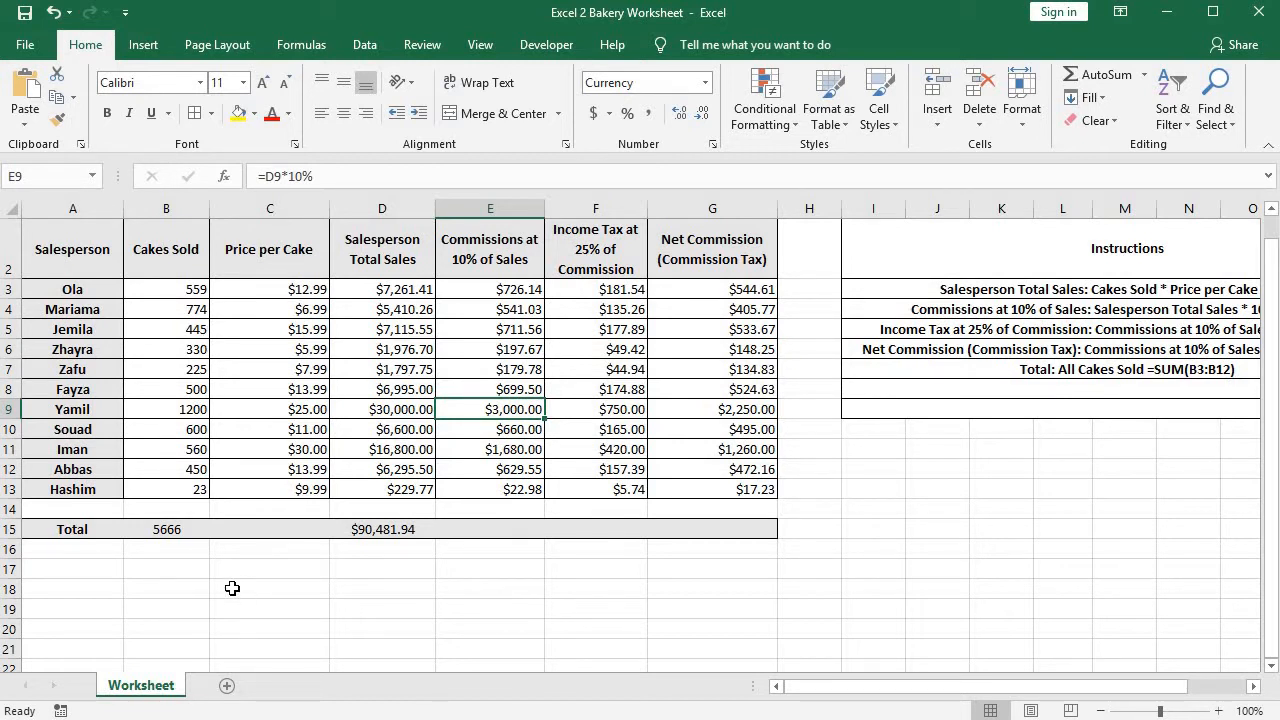
{"action": "left_click", "coordinate": [160, 569]}
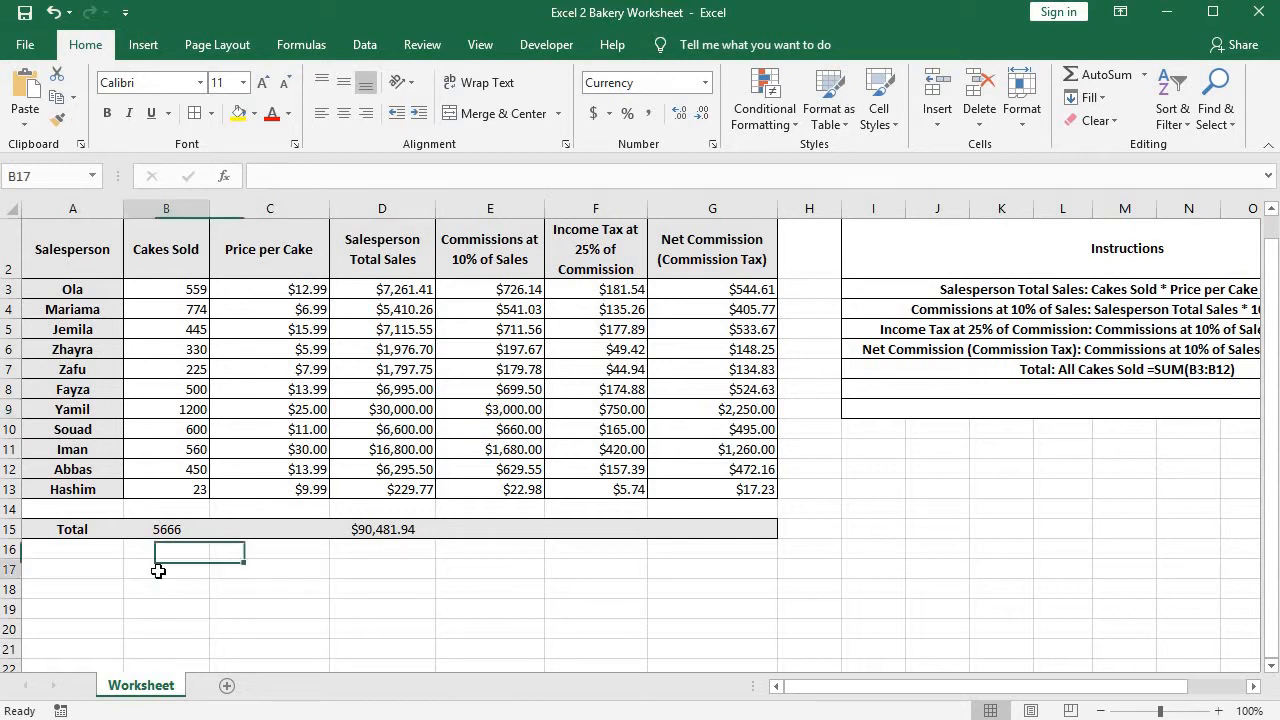
{"action": "scroll", "coordinate": [160, 566], "scroll_direction": "up", "scroll_amount": 1}
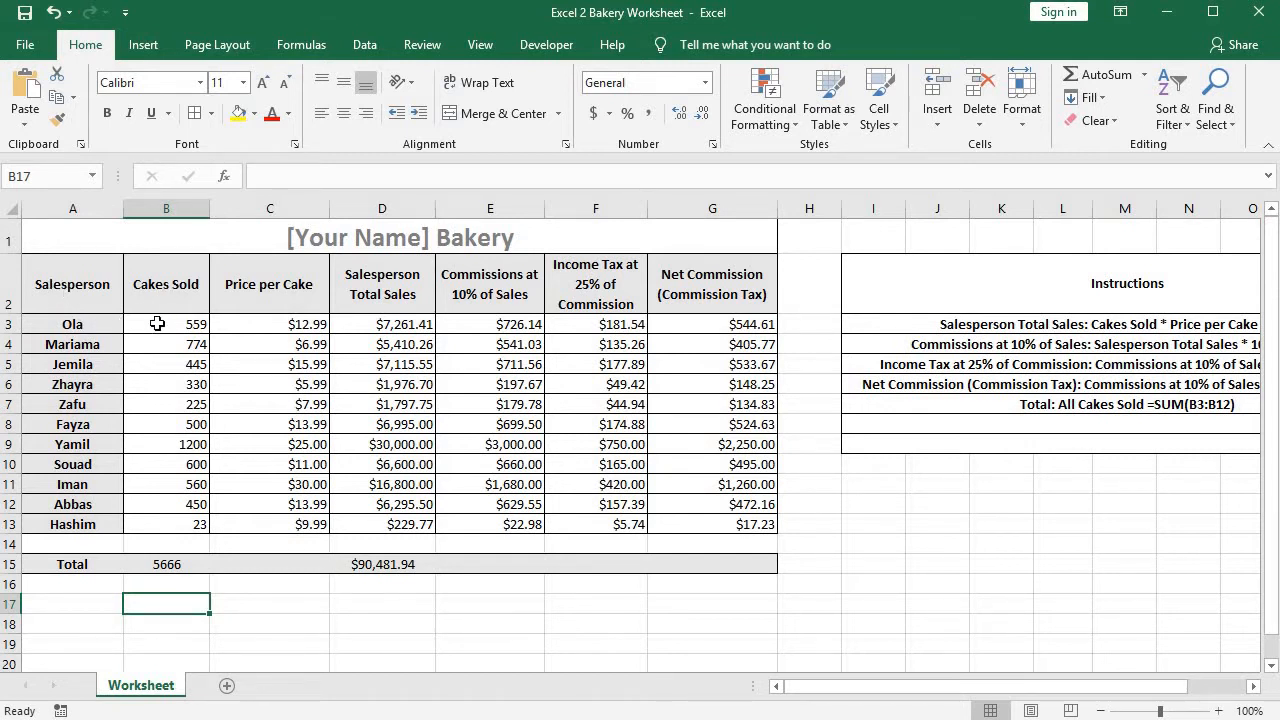
Insert a 2-D pie chart from the Salesperson and Cakes Sold data in A2:B13 and place it beside the table over the Instructions.
{"action": "left_click_drag", "start_coordinate": [157, 324], "coordinate": [185, 524]}
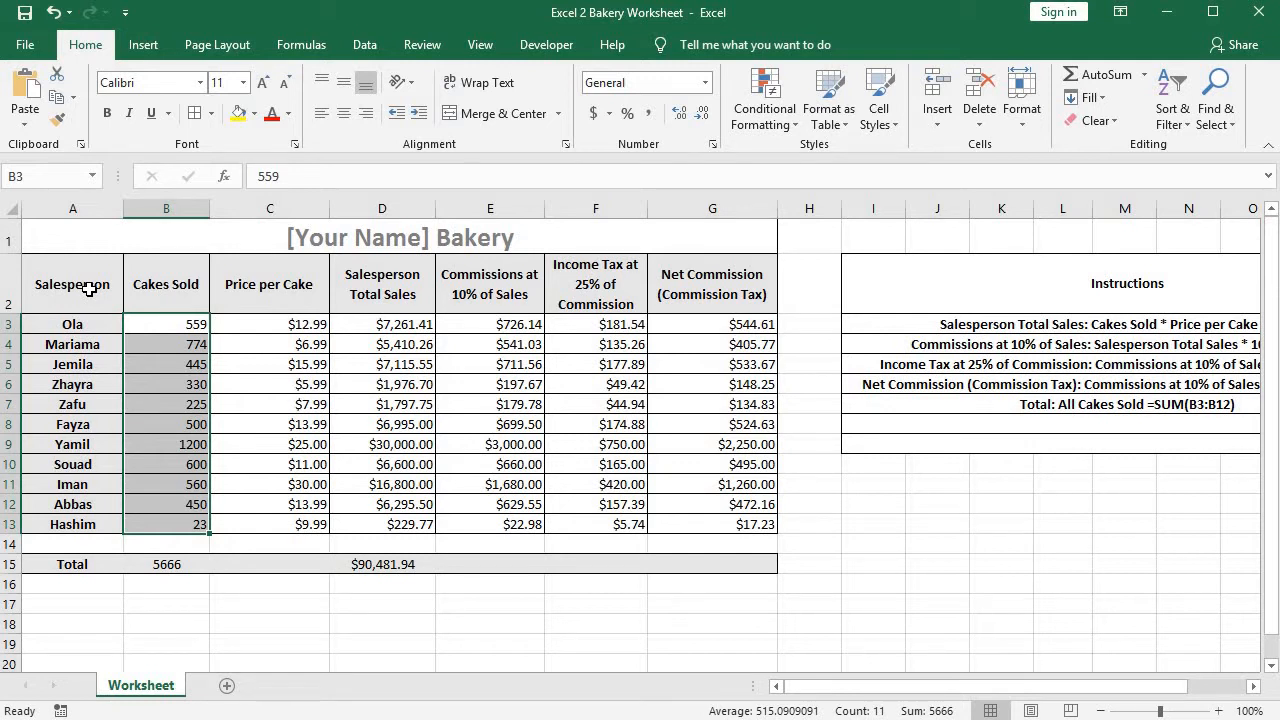
{"action": "left_click_drag", "start_coordinate": [95, 300], "coordinate": [177, 524]}
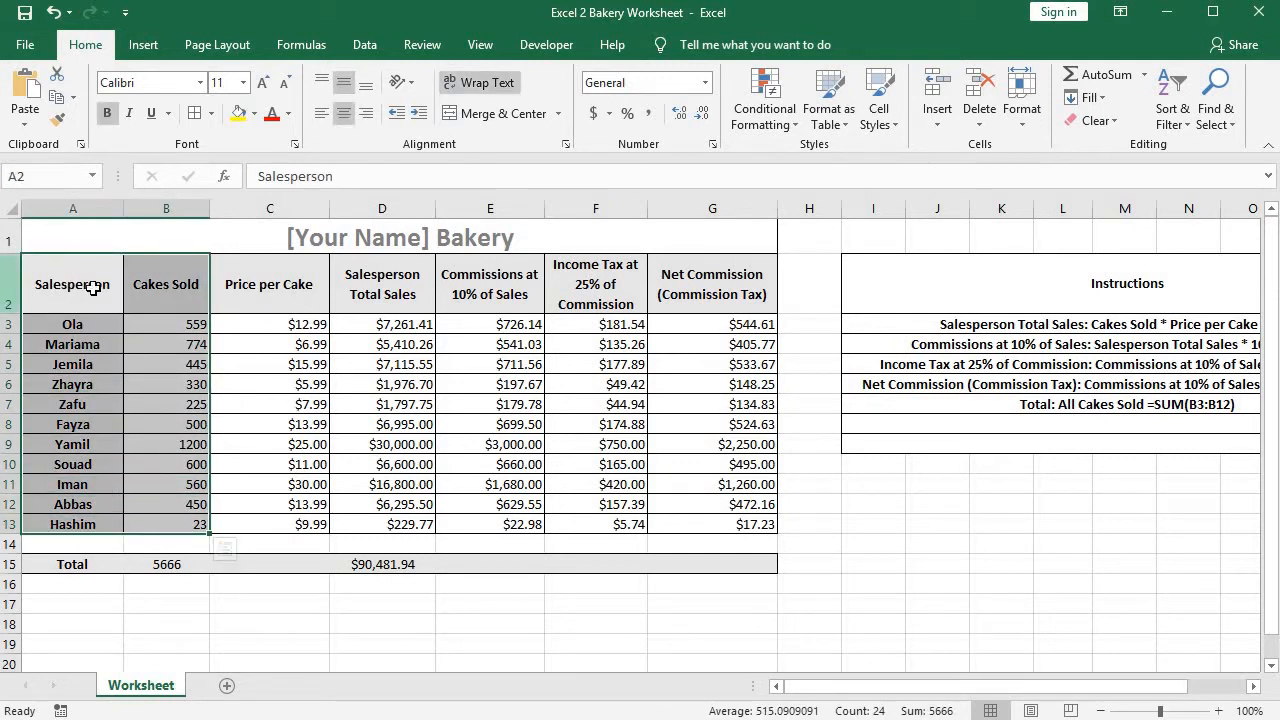
{"action": "left_click", "coordinate": [141, 53]}
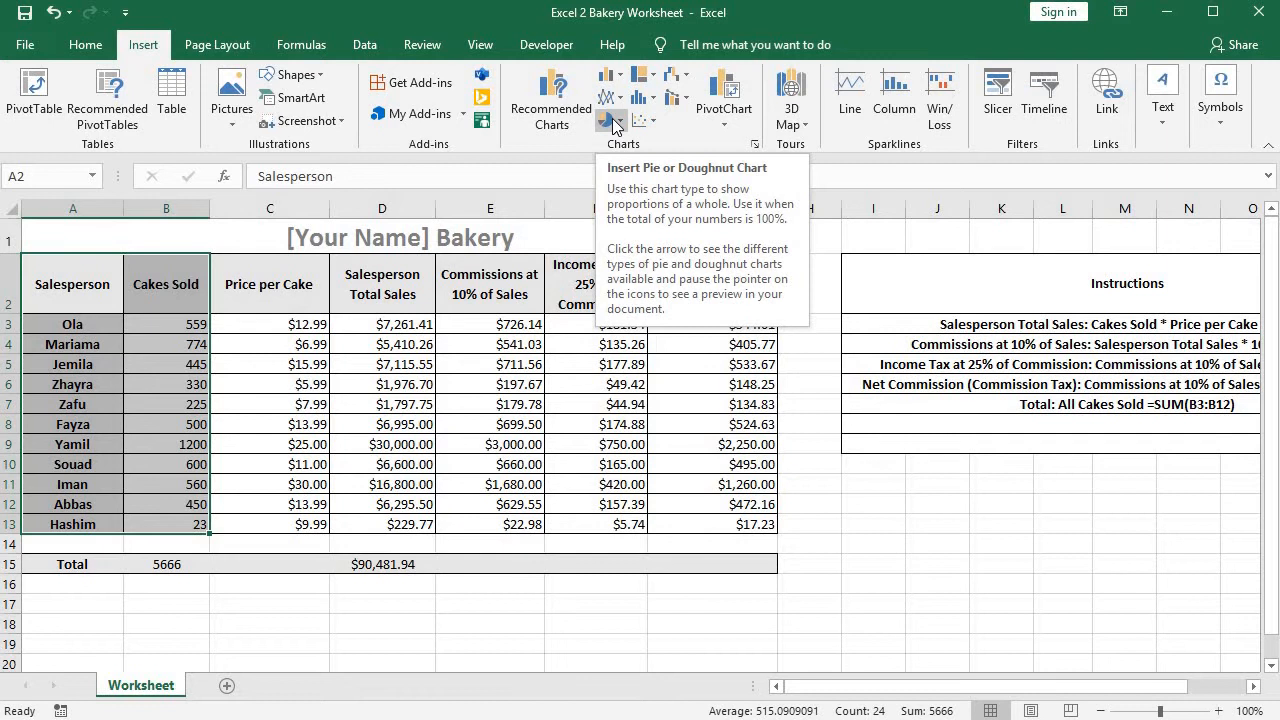
{"action": "left_click", "coordinate": [614, 119]}
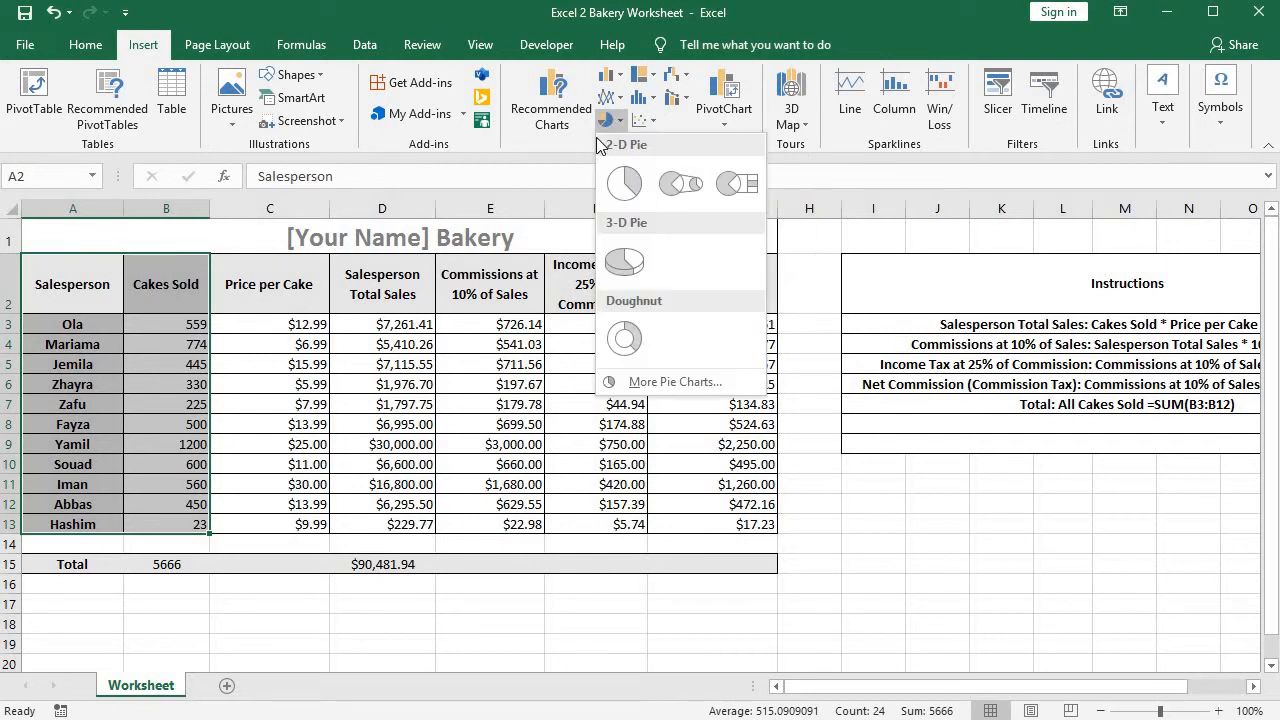
{"action": "left_click", "coordinate": [623, 186]}
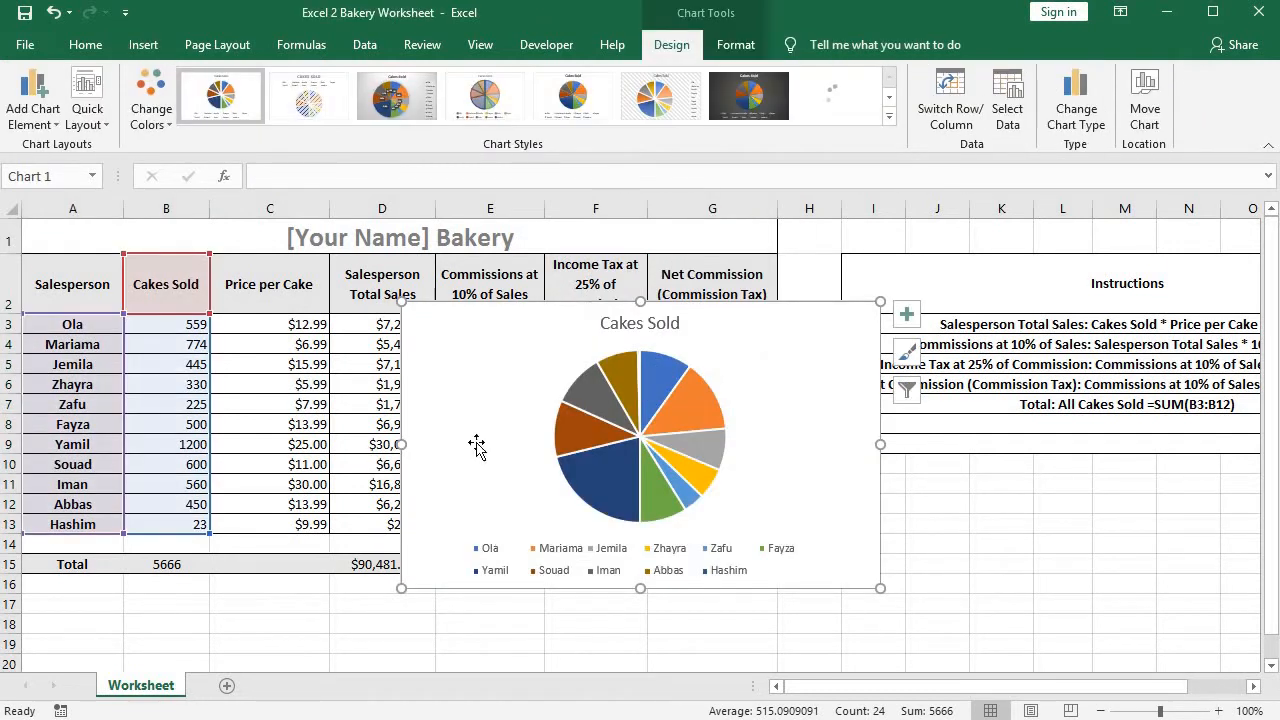
{"action": "left_click_drag", "start_coordinate": [539, 357], "coordinate": [890, 275]}
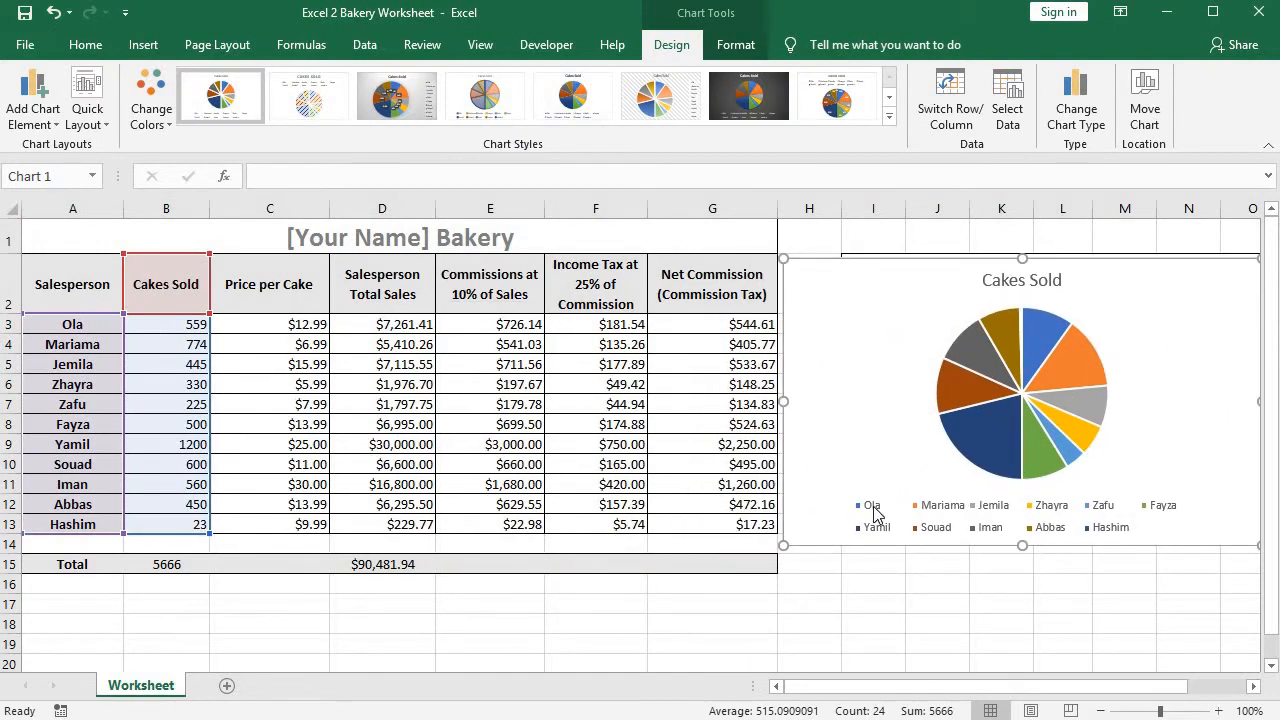
Examine the pie chart's legend entries and slices to match each salesperson with their share of cakes sold.
{"action": "left_click", "coordinate": [948, 510]}
{"action": "left_click", "coordinate": [948, 510]}
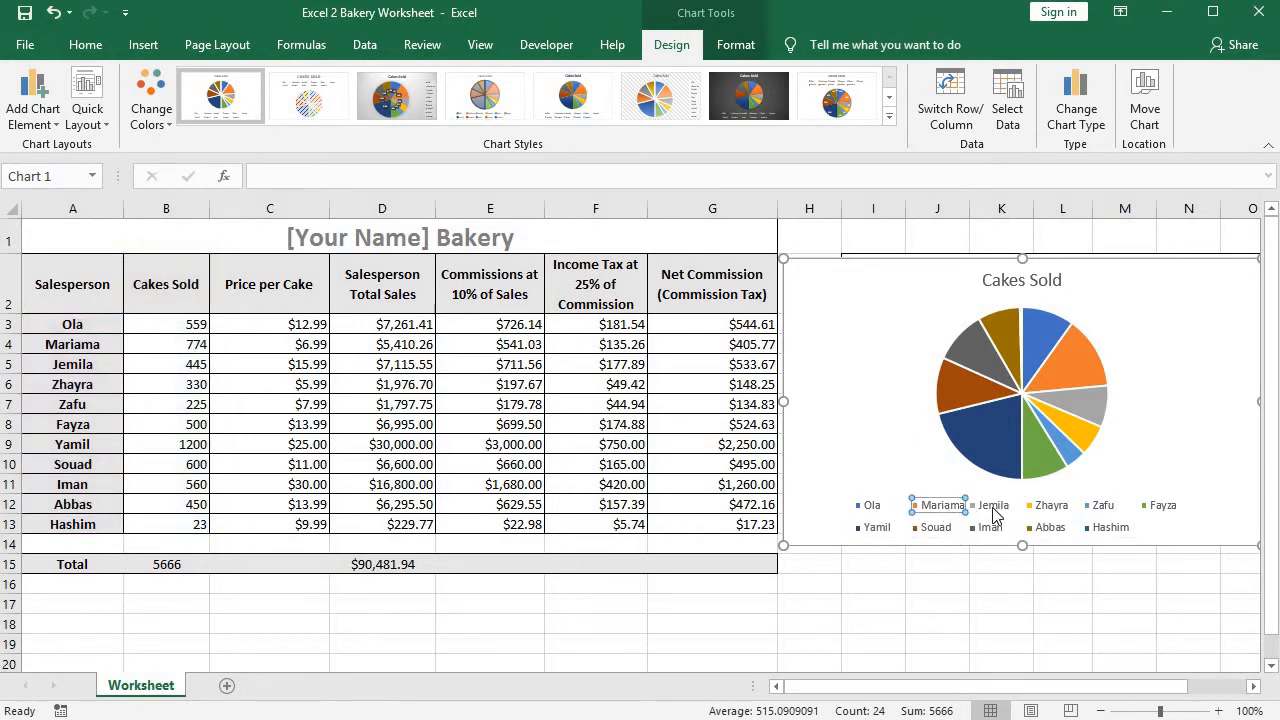
{"action": "left_click", "coordinate": [996, 510]}
{"action": "left_click", "coordinate": [1056, 510]}
{"action": "left_click", "coordinate": [1104, 506]}
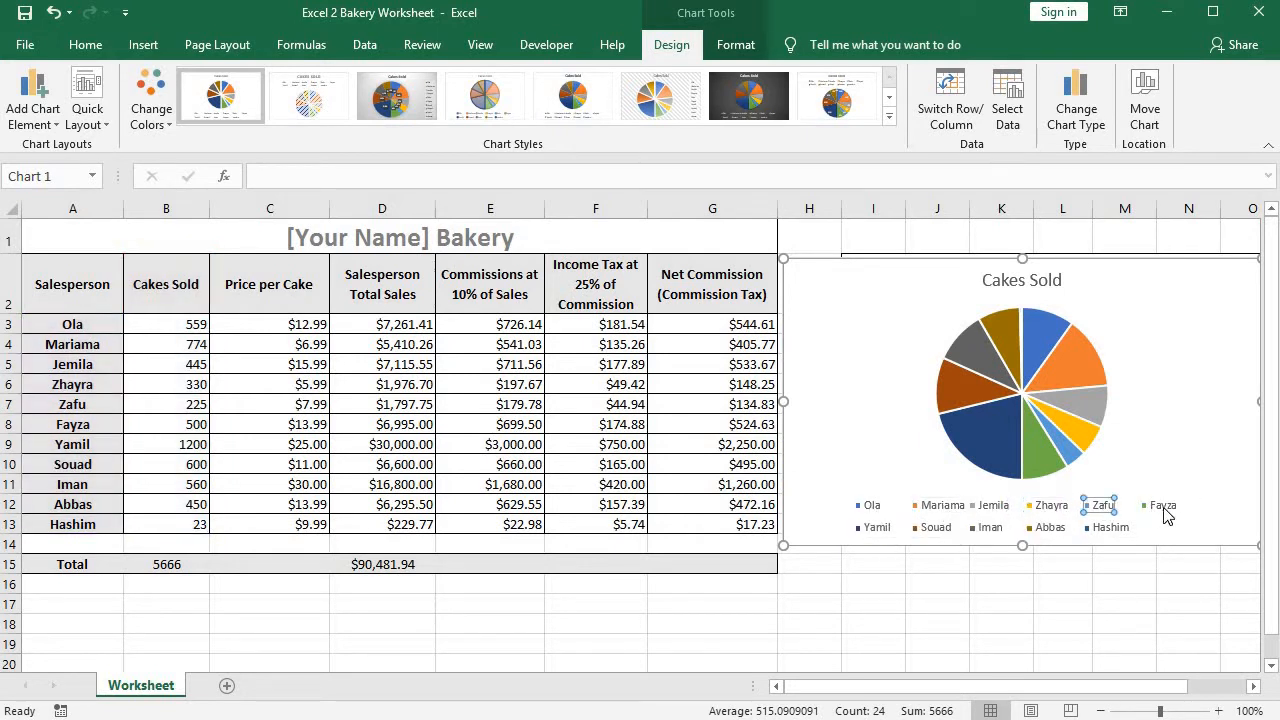
{"action": "left_click", "coordinate": [1162, 506]}
{"action": "left_click", "coordinate": [1106, 528]}
{"action": "left_click", "coordinate": [1046, 528]}
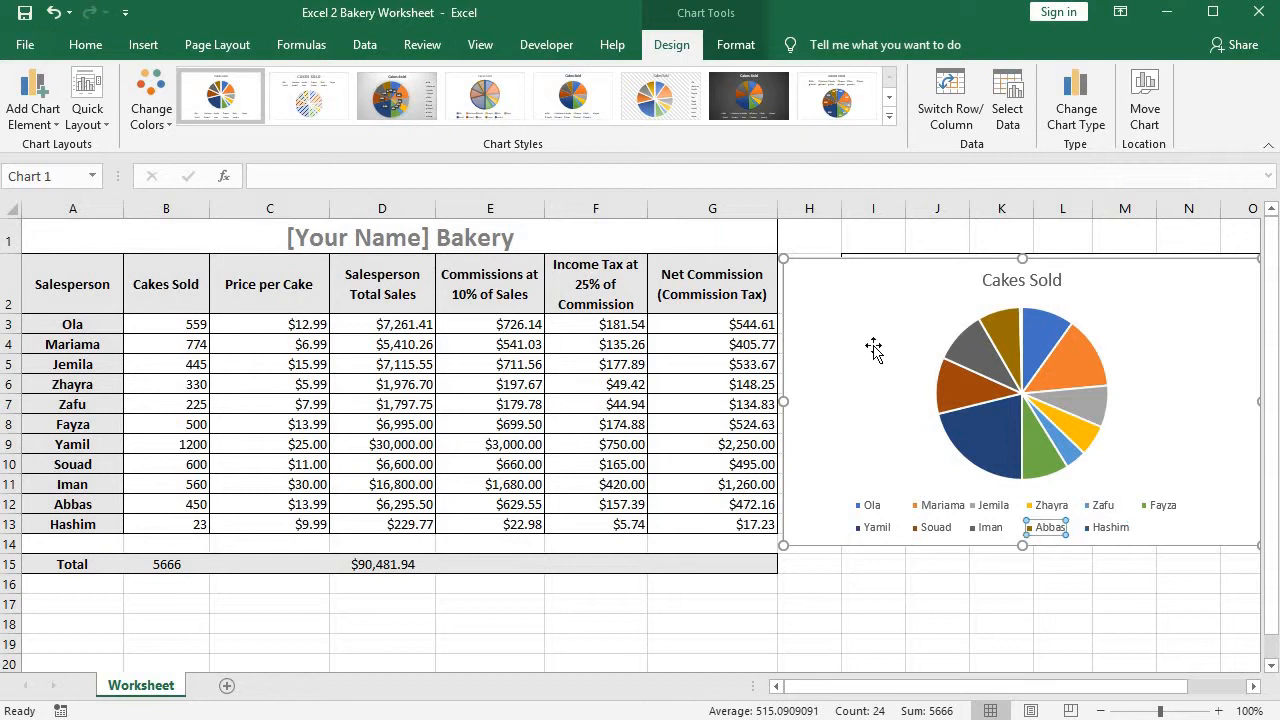
{"action": "left_click", "coordinate": [873, 350]}
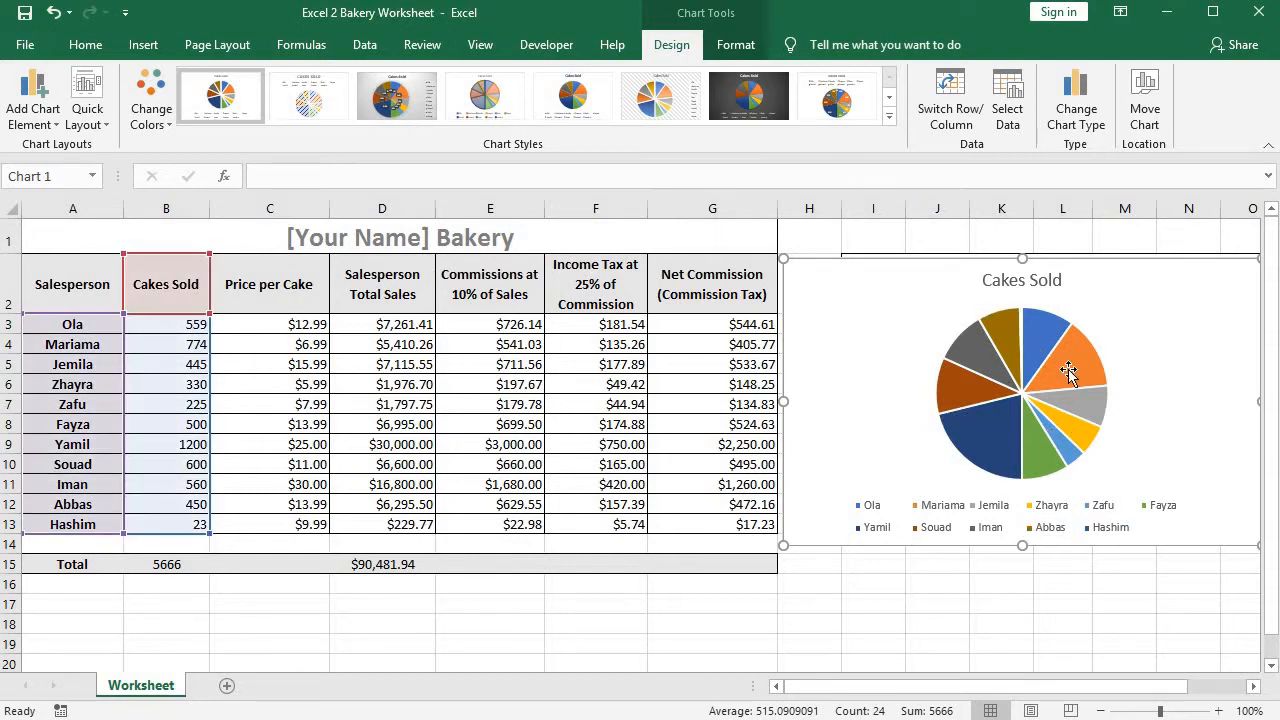
{"action": "mouse_move", "coordinate": [1030, 354]}
{"action": "left_click", "coordinate": [835, 597]}
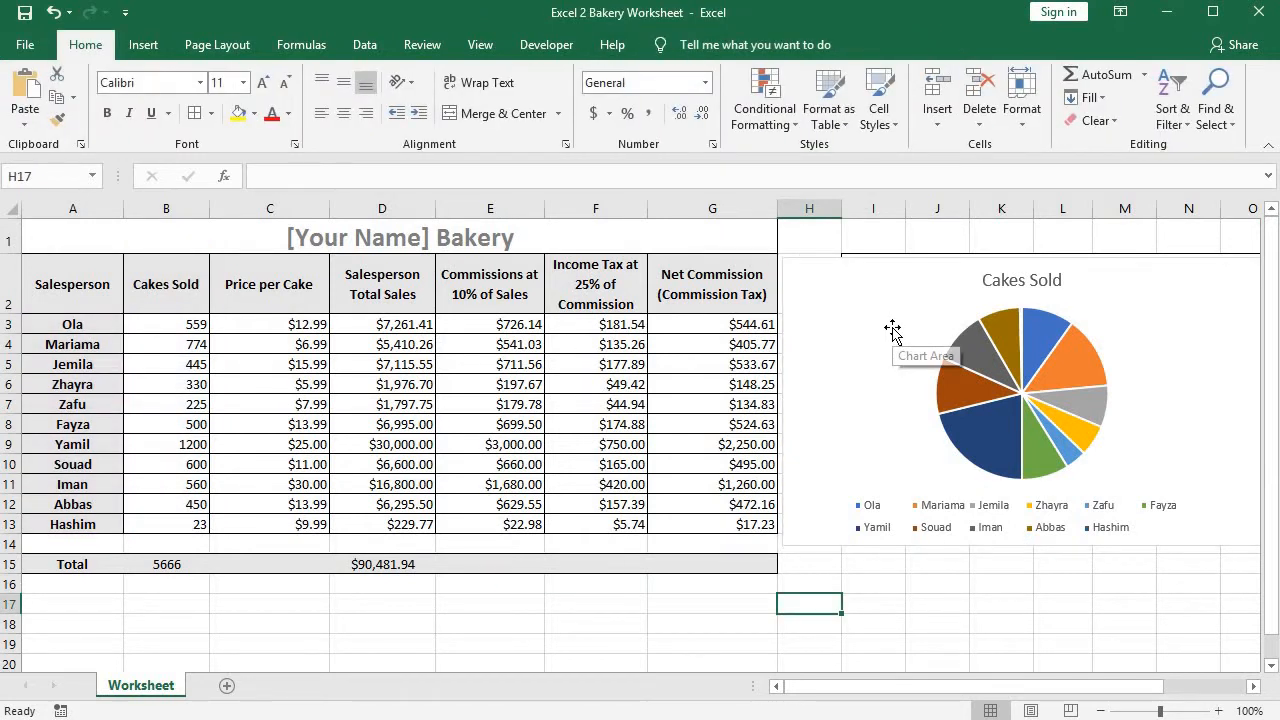
{"action": "left_click", "coordinate": [891, 457]}
{"action": "left_click", "coordinate": [856, 582]}
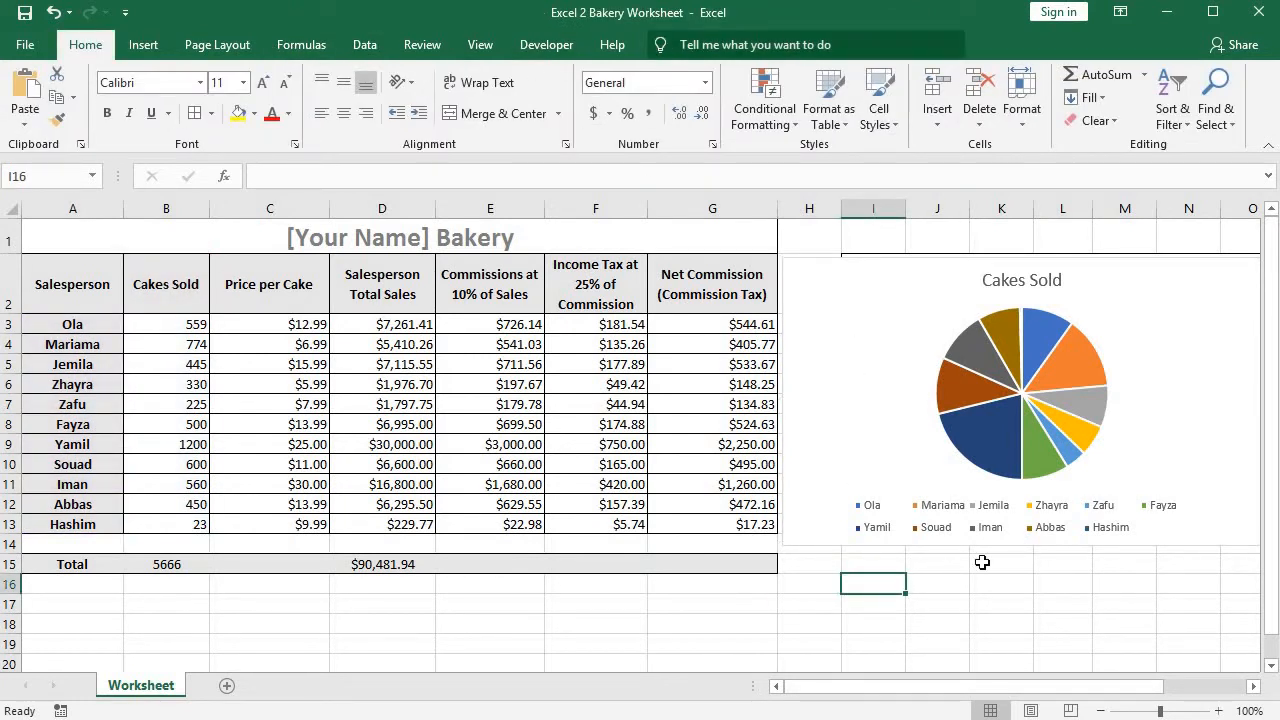
Apply the chart style with percentage labels, a bold title and a light patterned background to the Cakes Sold pie chart.
{"action": "left_click", "coordinate": [800, 378]}
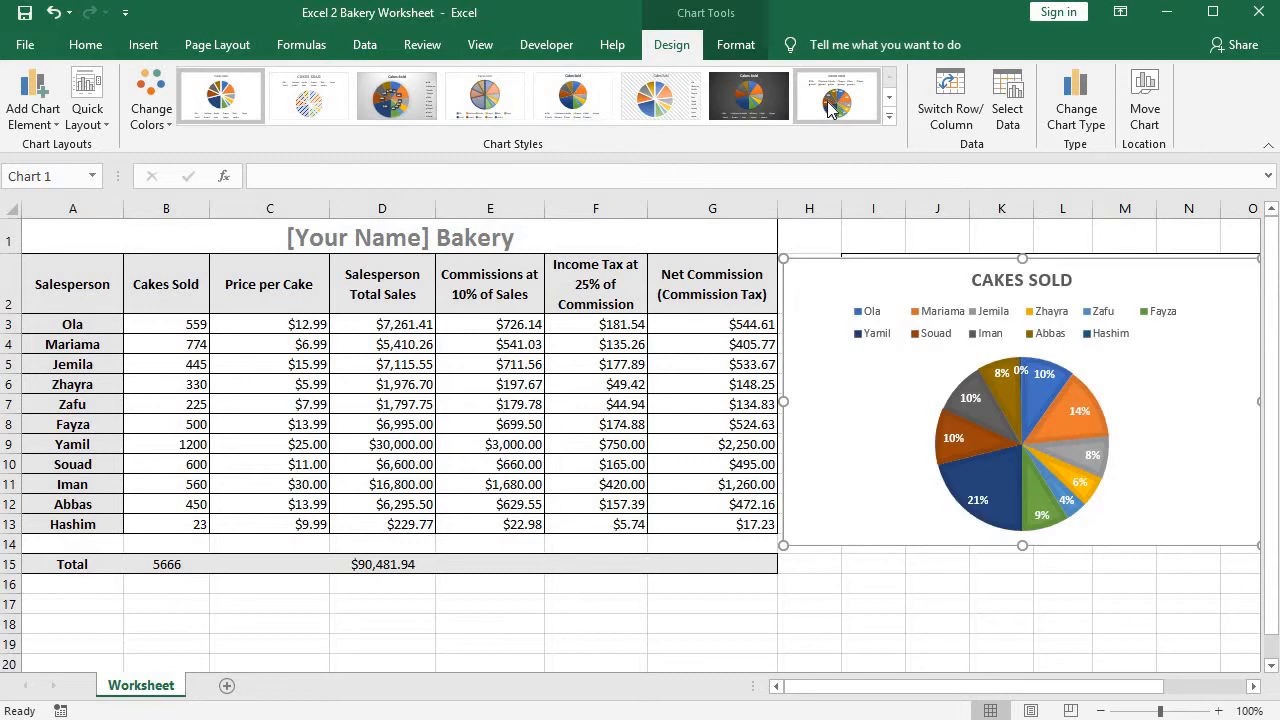
{"action": "left_click", "coordinate": [53, 122]}
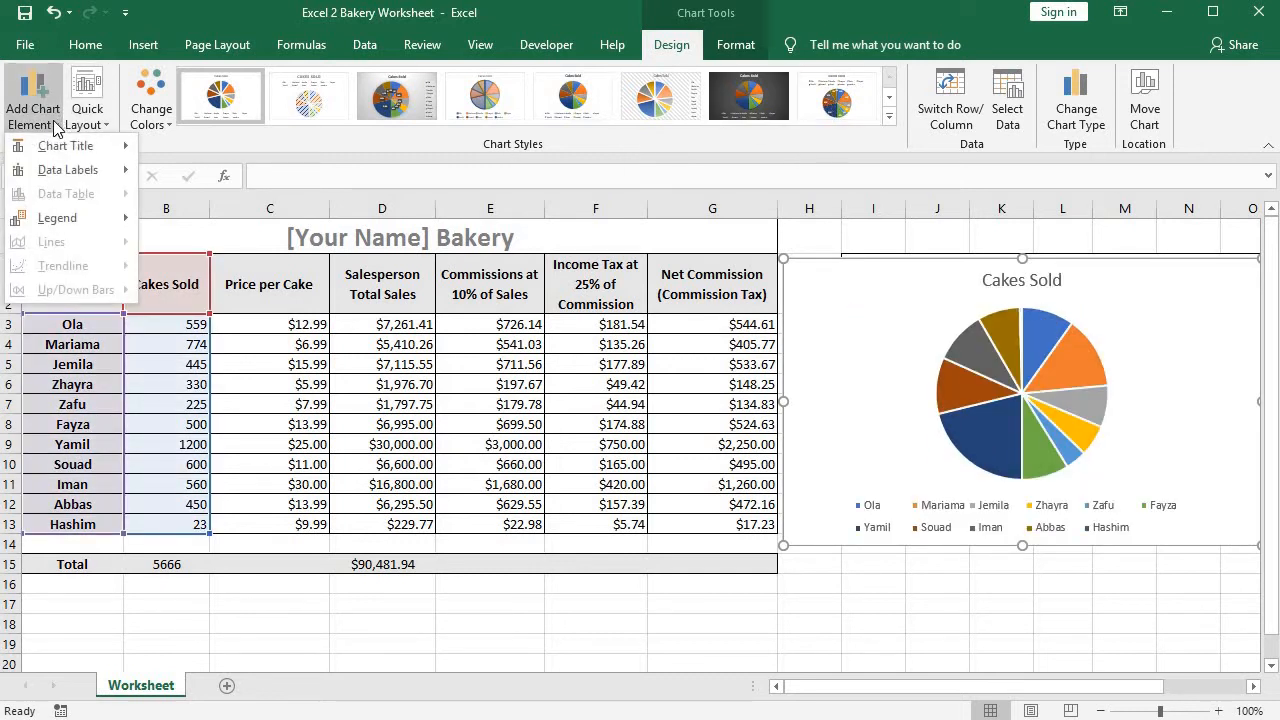
{"action": "left_click", "coordinate": [232, 149]}
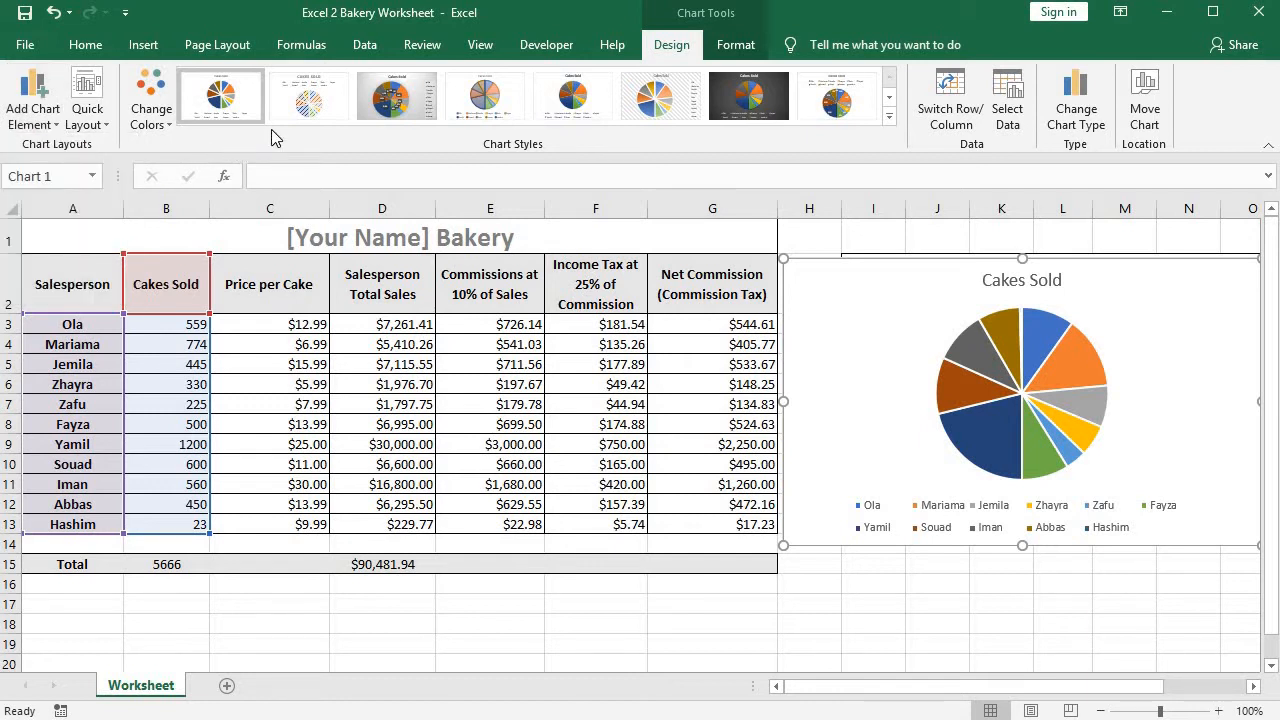
{"action": "left_click", "coordinate": [889, 120]}
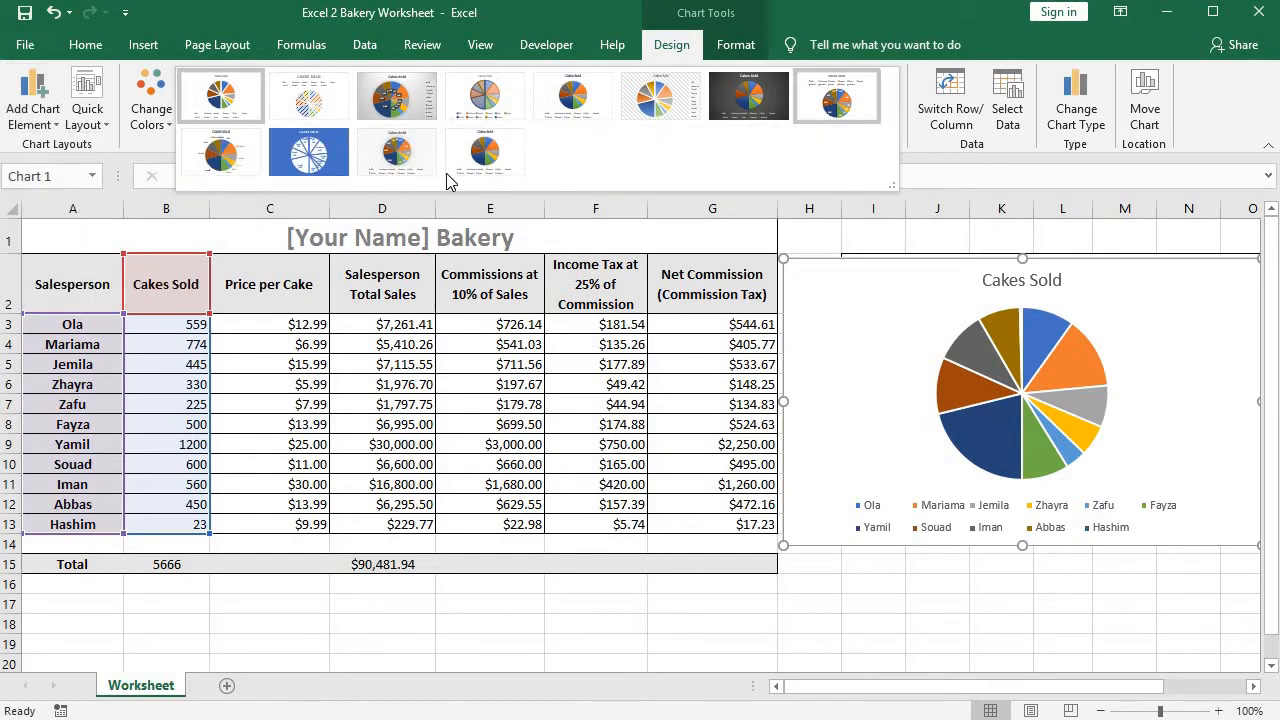
{"action": "left_click", "coordinate": [403, 150]}
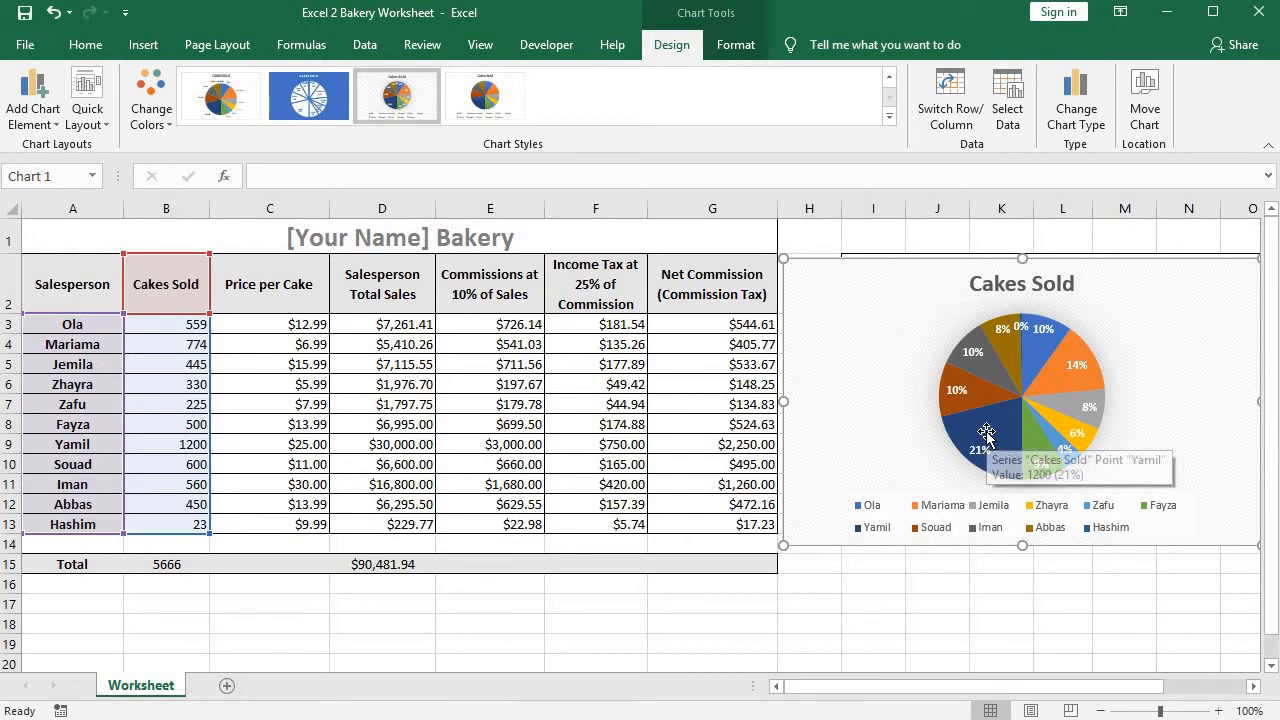
Adjust the pie chart's position slightly so its upper edge lines up with the table's header row.
{"action": "left_click_drag", "start_coordinate": [921, 285], "coordinate": [923, 280]}
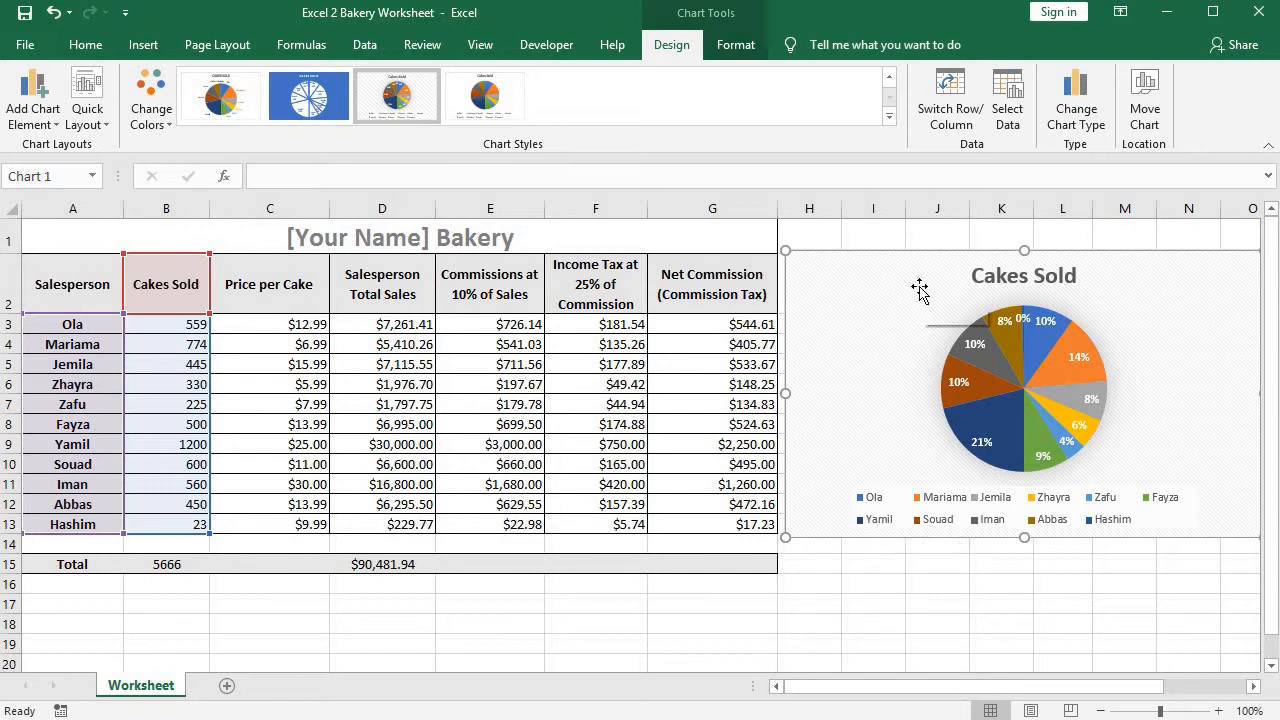
{"action": "left_click_drag", "start_coordinate": [916, 289], "coordinate": [916, 298]}
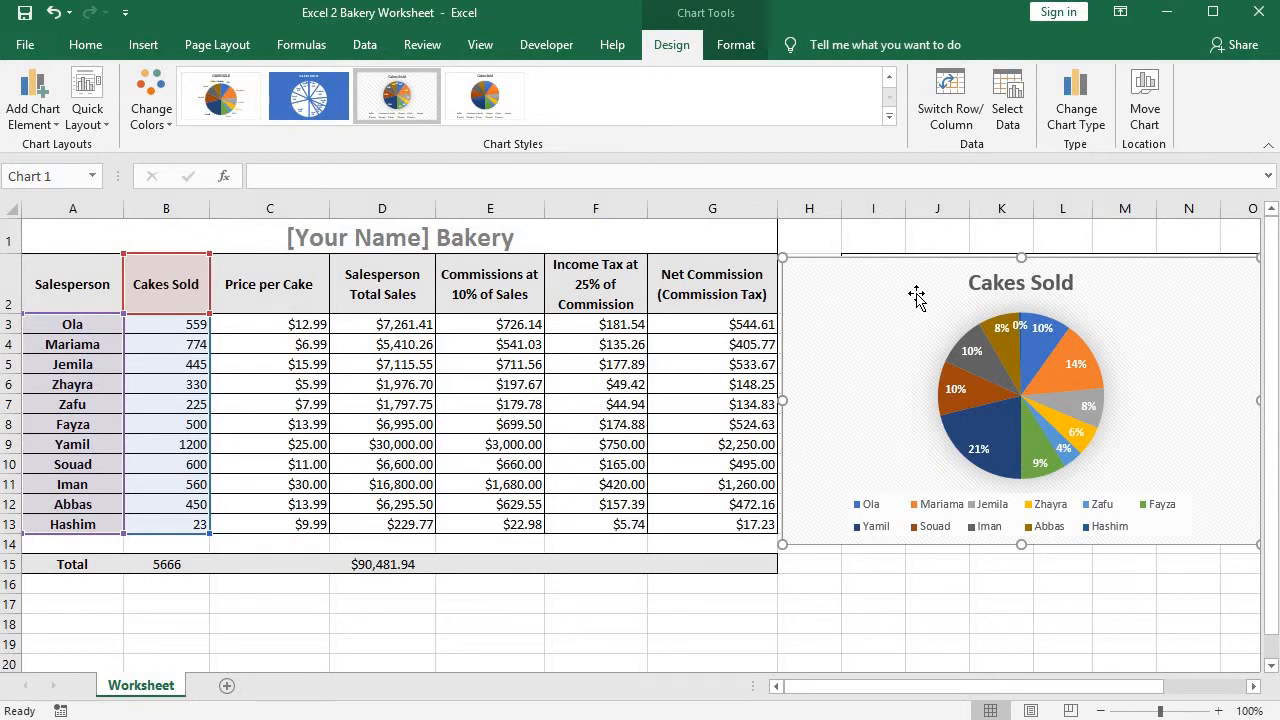
{"action": "left_click_drag", "start_coordinate": [919, 291], "coordinate": [916, 293]}
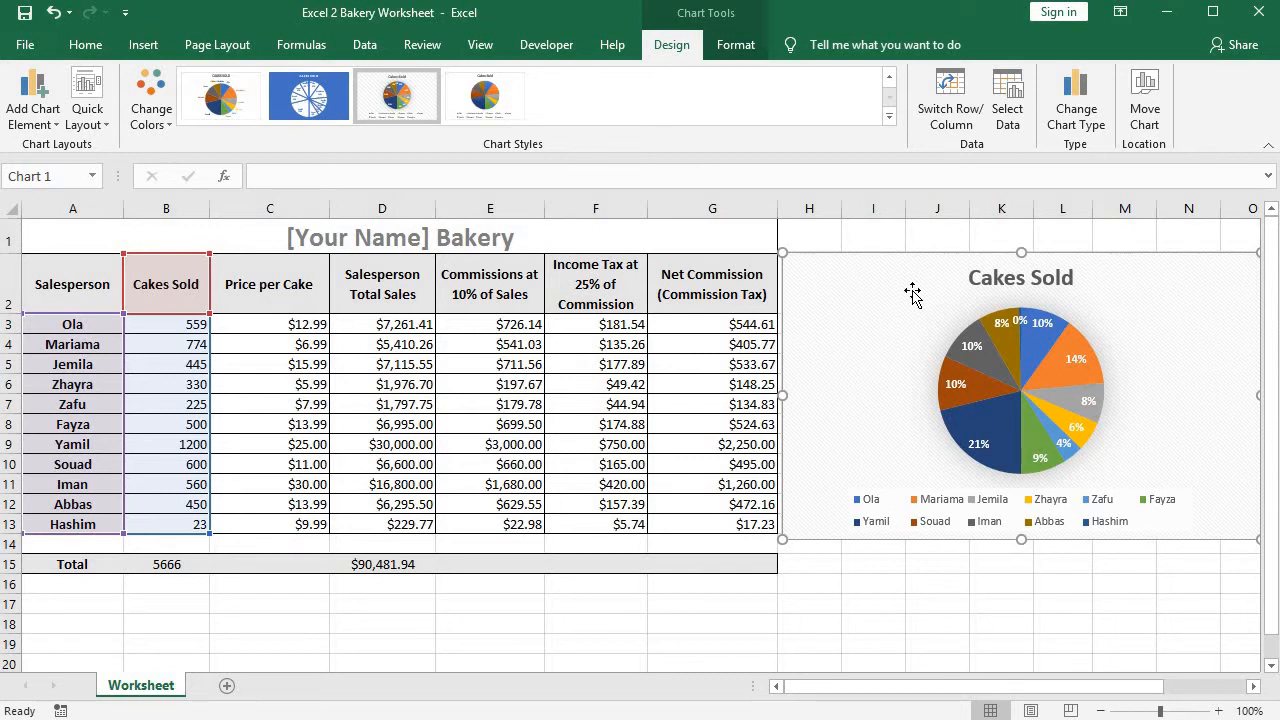
Delete the Cakes Sold pie chart from the worksheet.
{"action": "left_click", "coordinate": [820, 583]}
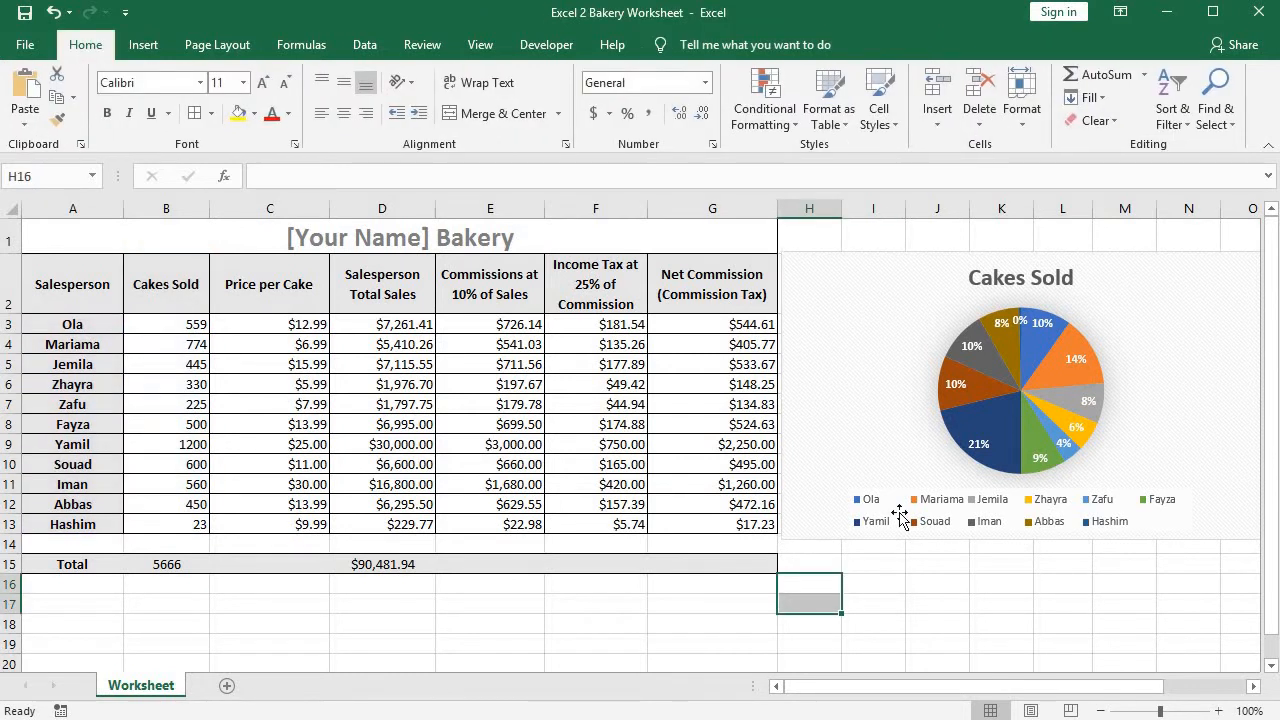
{"action": "left_click", "coordinate": [812, 305]}
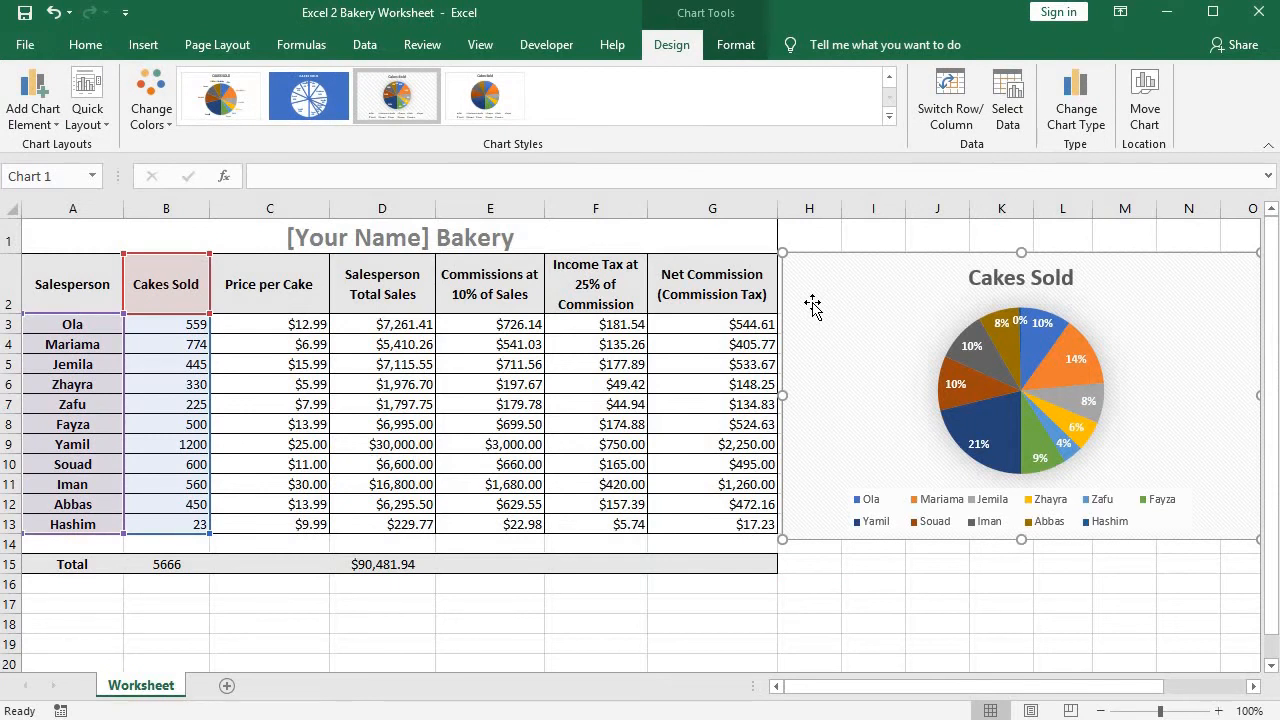
{"action": "key", "text": "Delete"}
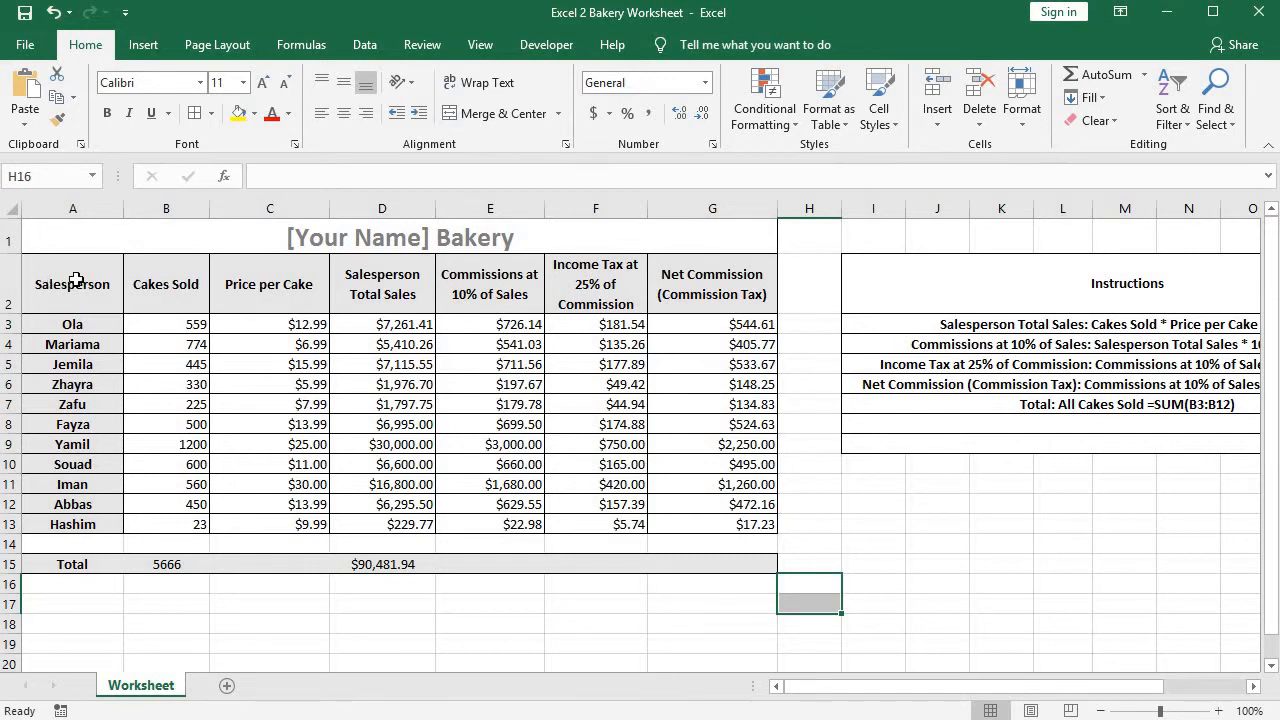
{"action": "left_click_drag", "start_coordinate": [76, 282], "coordinate": [177, 527]}
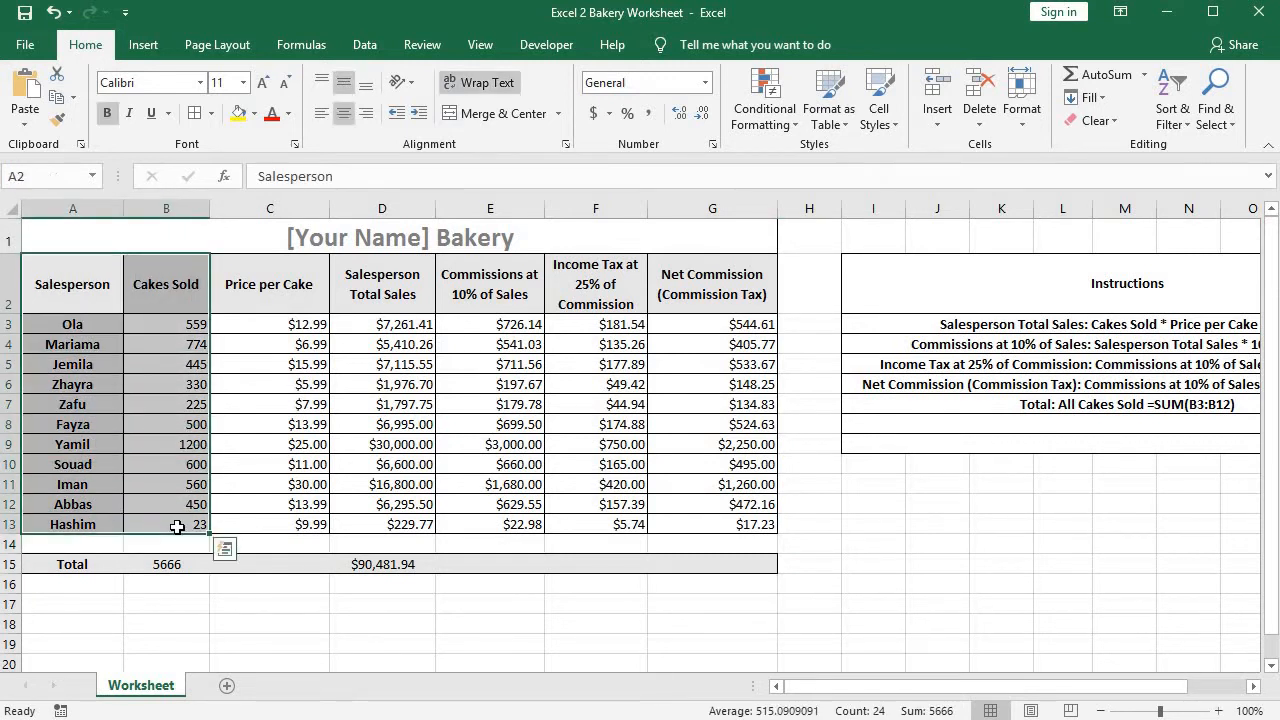
{"action": "left_click", "coordinate": [142, 45]}
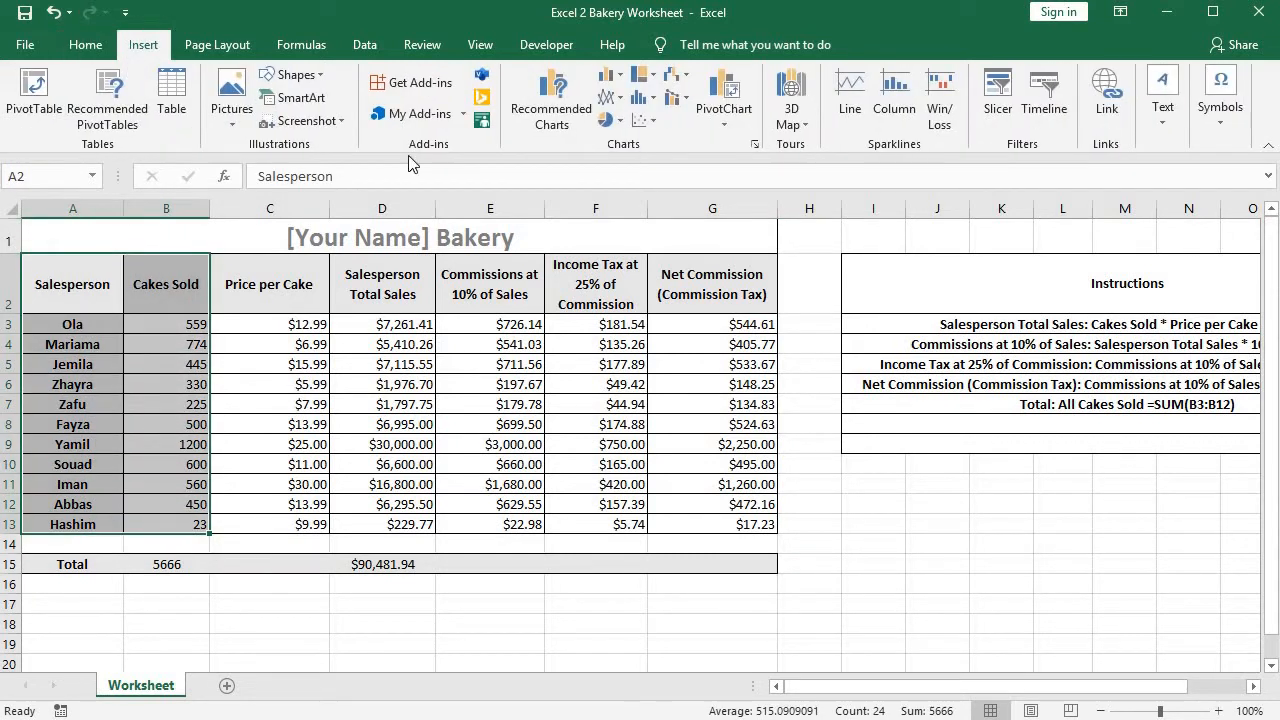
{"action": "left_click", "coordinate": [622, 121]}
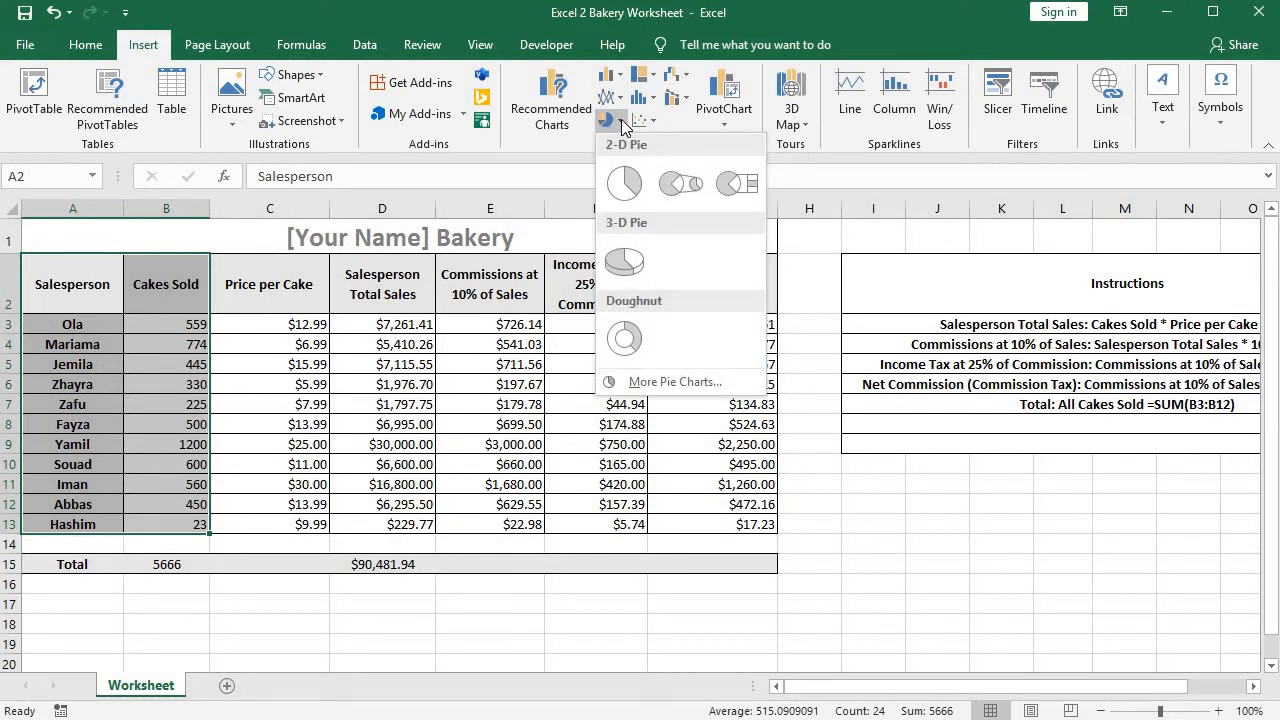
{"action": "left_click", "coordinate": [520, 109]}
{"action": "left_click", "coordinate": [306, 363]}
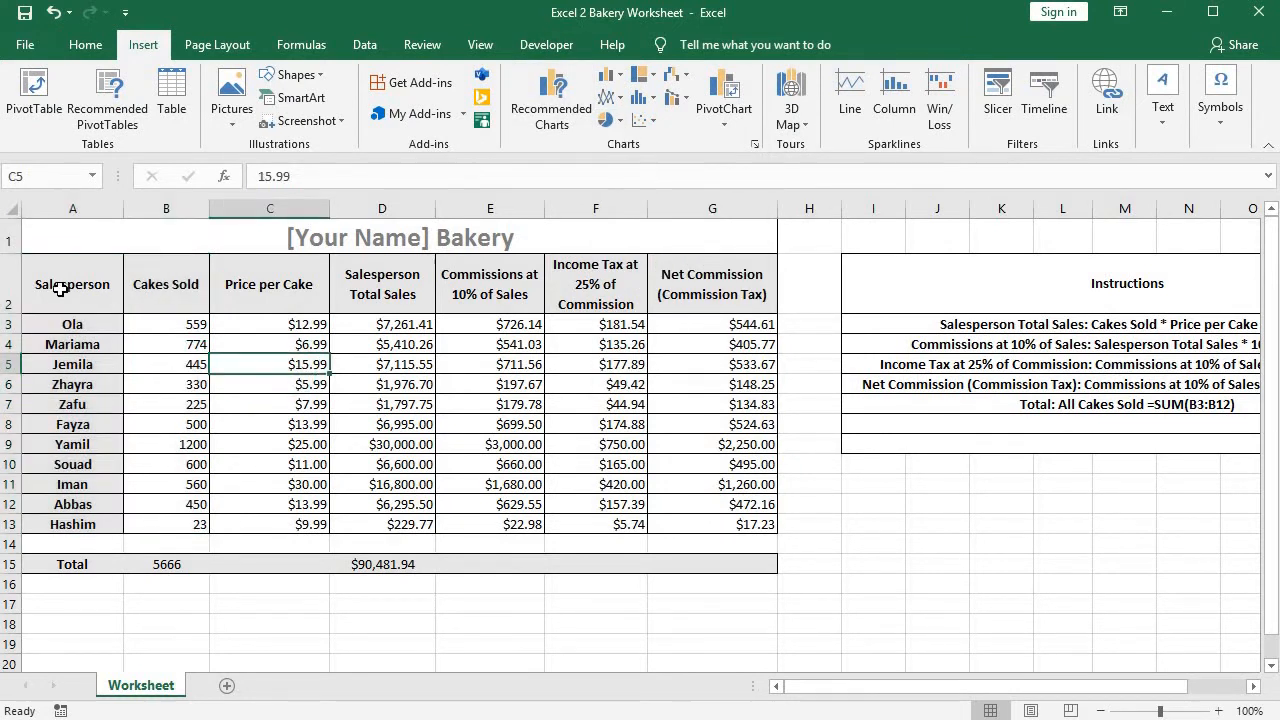
Insert a 2-D pie chart from A2:B13 and apply the style with percentage labels, a bold uppercase title and the legend above the pie.
{"action": "left_click_drag", "start_coordinate": [62, 290], "coordinate": [190, 528]}
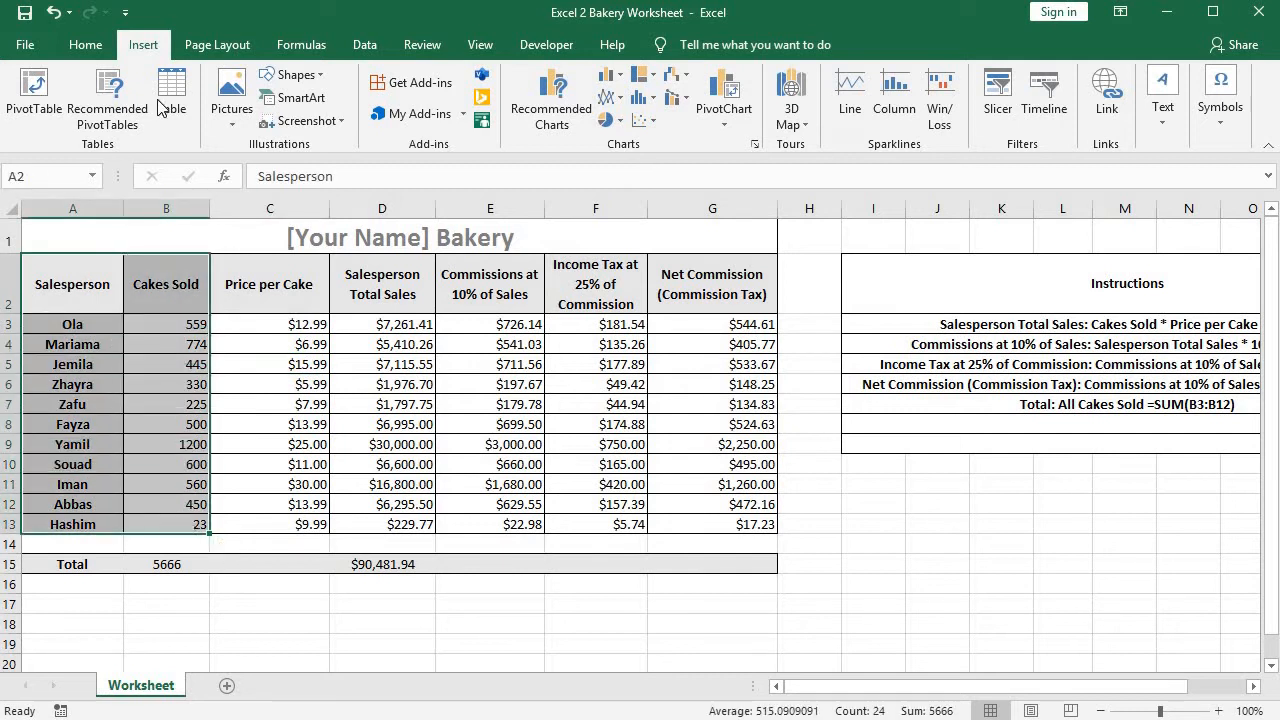
{"action": "left_click", "coordinate": [616, 120]}
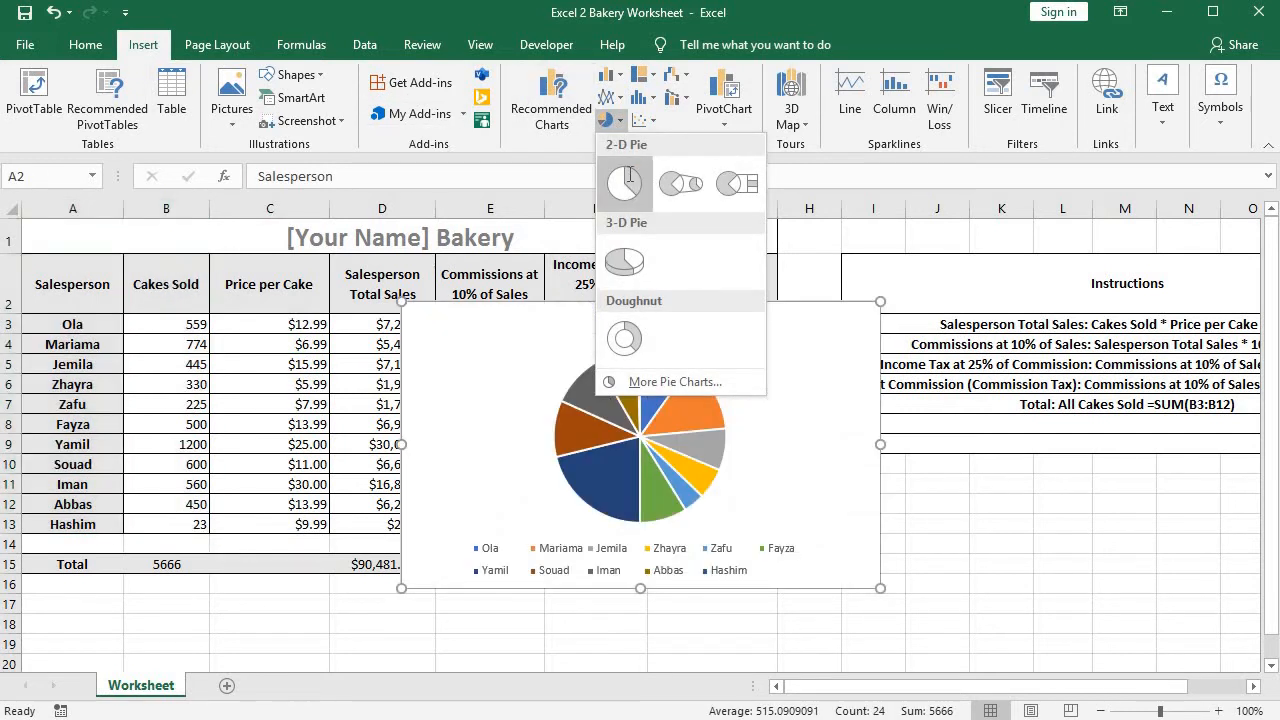
{"action": "left_click", "coordinate": [630, 178]}
{"action": "left_click", "coordinate": [889, 116]}
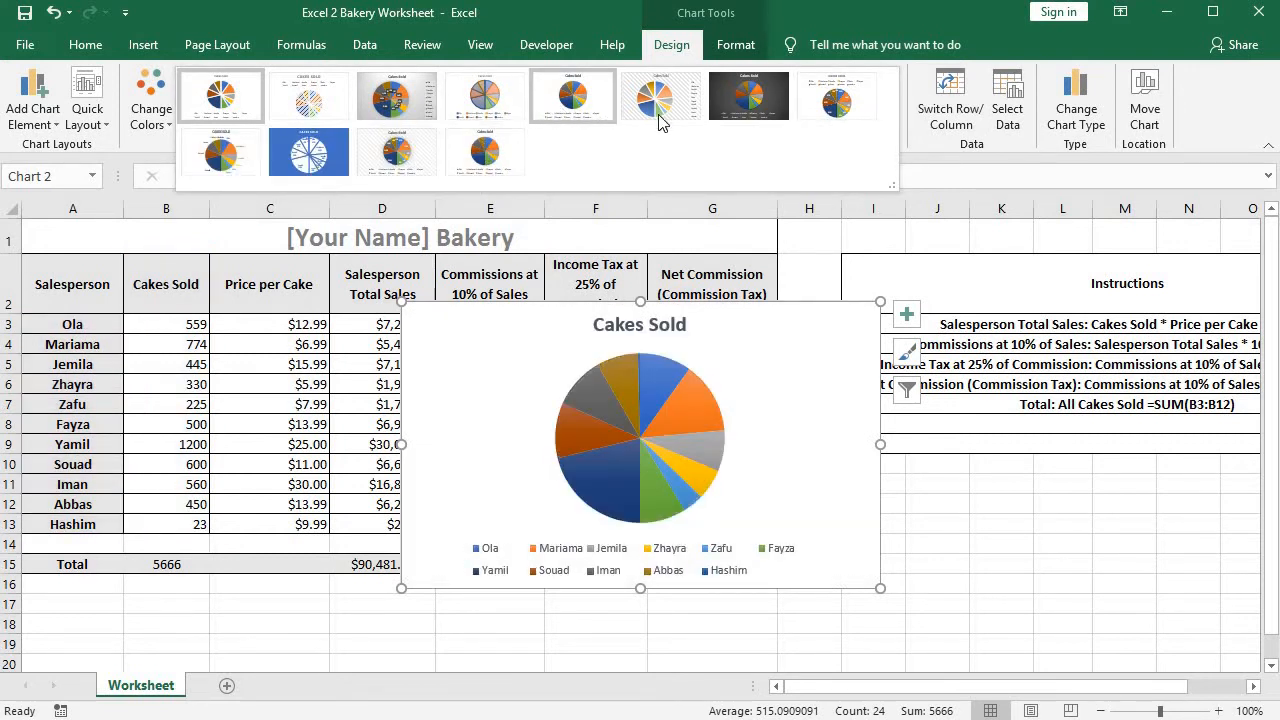
{"action": "left_click", "coordinate": [840, 108]}
Move the Cakes Sold pie chart into the empty area directly below the Instructions box.
{"action": "left_click_drag", "start_coordinate": [476, 317], "coordinate": [868, 276]}
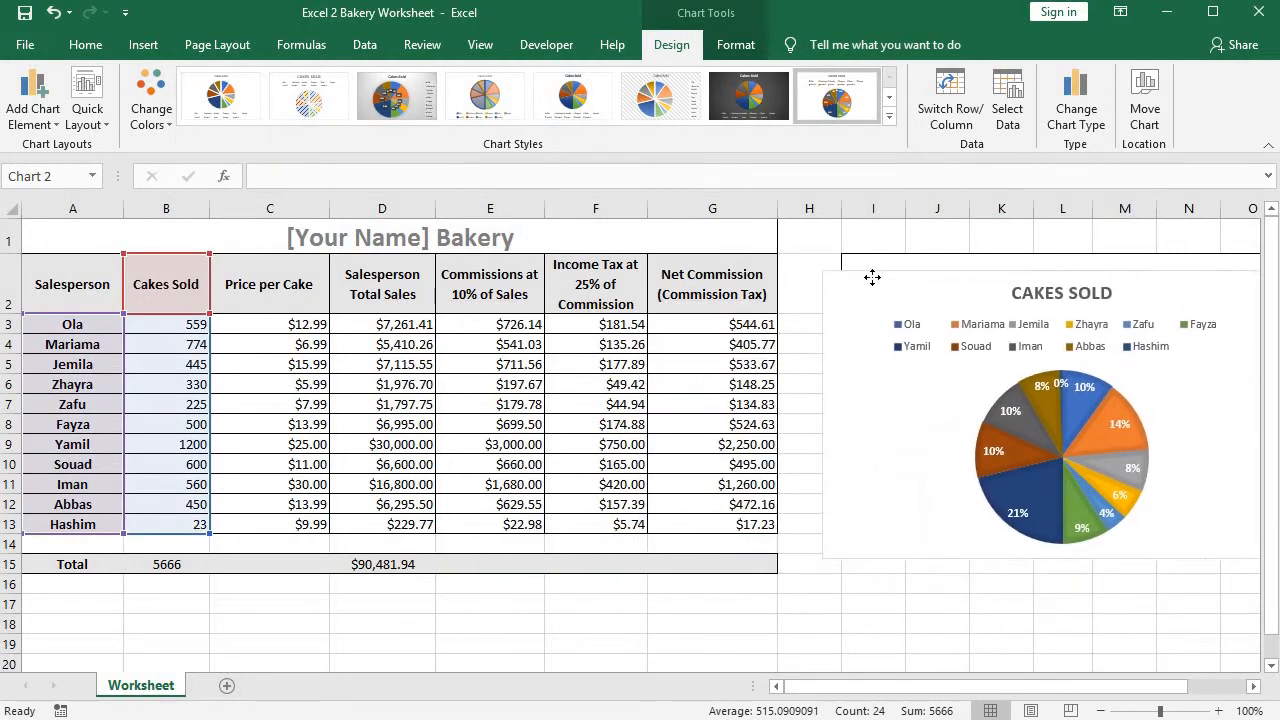
{"action": "left_click", "coordinate": [1099, 711]}
{"action": "left_click", "coordinate": [1099, 711]}
{"action": "left_click", "coordinate": [1099, 711]}
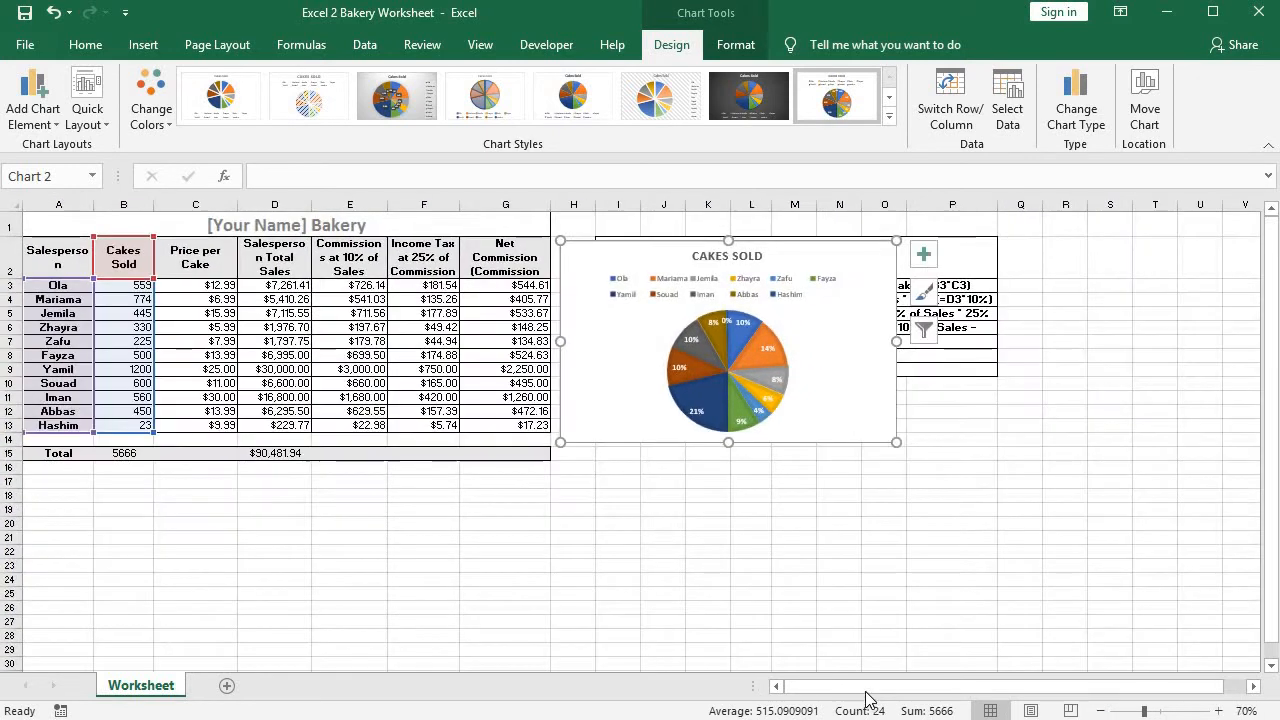
{"action": "left_click_drag", "start_coordinate": [620, 260], "coordinate": [646, 413]}
{"action": "left_click", "coordinate": [477, 548]}
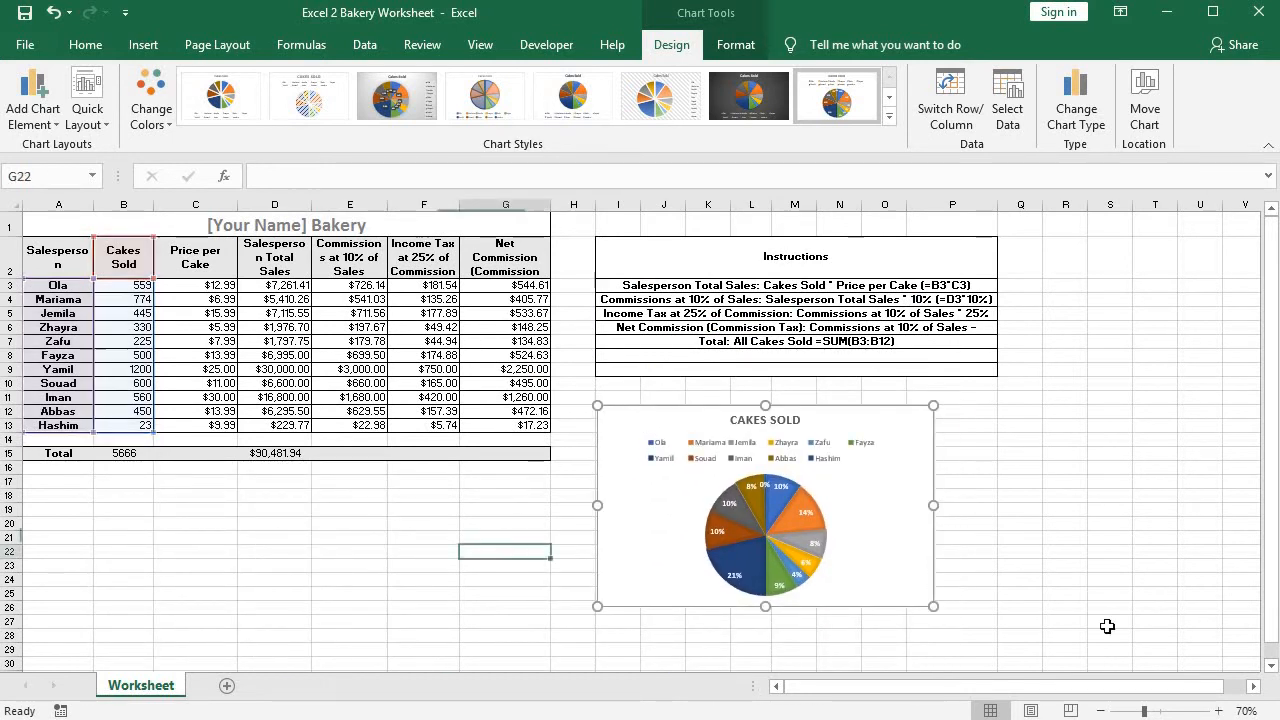
Restore the 100% zoom and look over the pie chart's placement and the sales table.
{"action": "left_click", "coordinate": [1218, 711]}
{"action": "left_click", "coordinate": [1218, 711]}
{"action": "left_click", "coordinate": [1218, 711]}
{"action": "scroll", "coordinate": [900, 455], "scroll_direction": "down", "scroll_amount": 2}
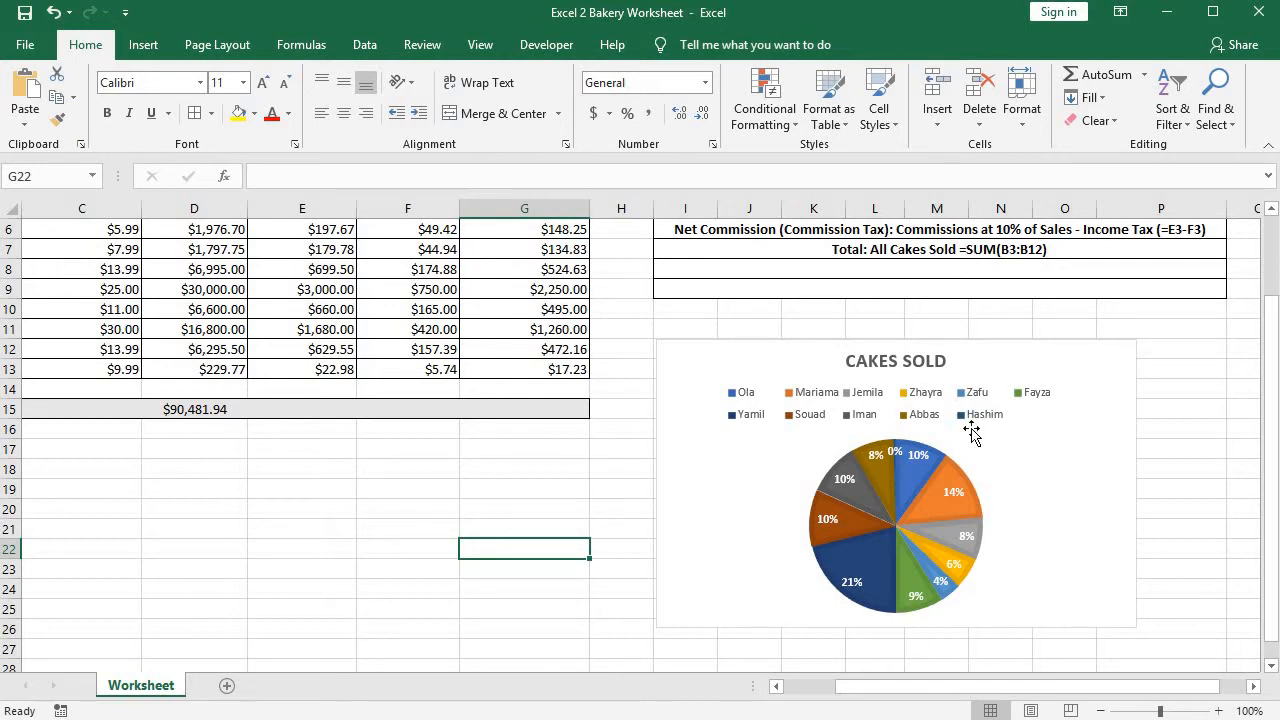
{"action": "left_click_drag", "start_coordinate": [920, 691], "coordinate": [837, 689]}
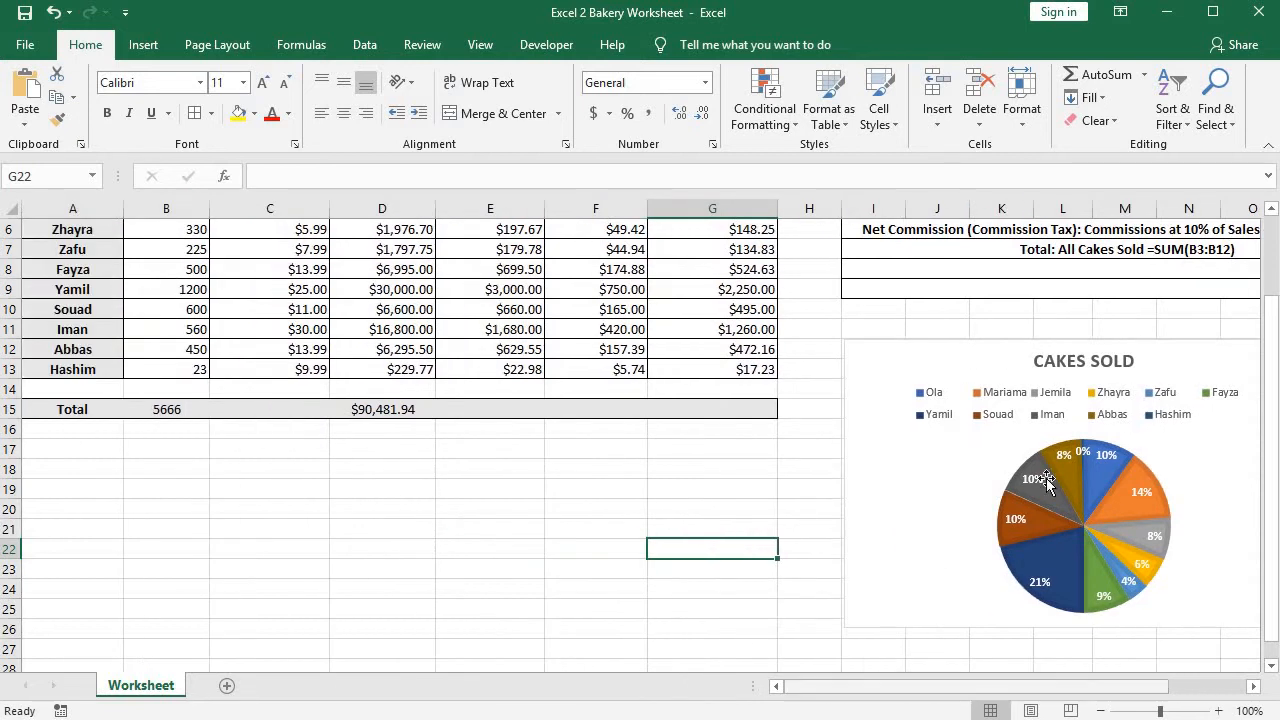
{"action": "left_click", "coordinate": [268, 482]}
{"action": "scroll", "coordinate": [268, 482], "scroll_direction": "up", "scroll_amount": 2}
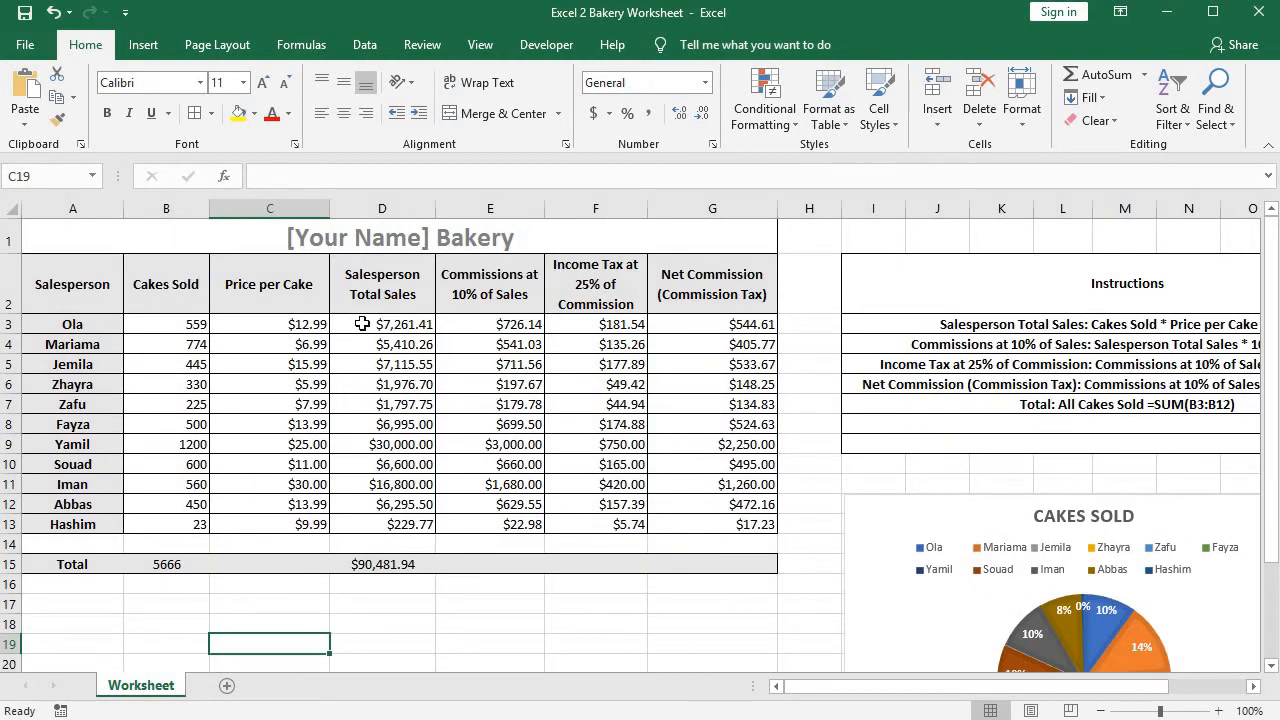
Try selecting the Salesperson and Salesperson Total Sales ranges one at a time, followed by the adjacent range A2:B13.
{"action": "left_click_drag", "start_coordinate": [358, 270], "coordinate": [408, 524]}
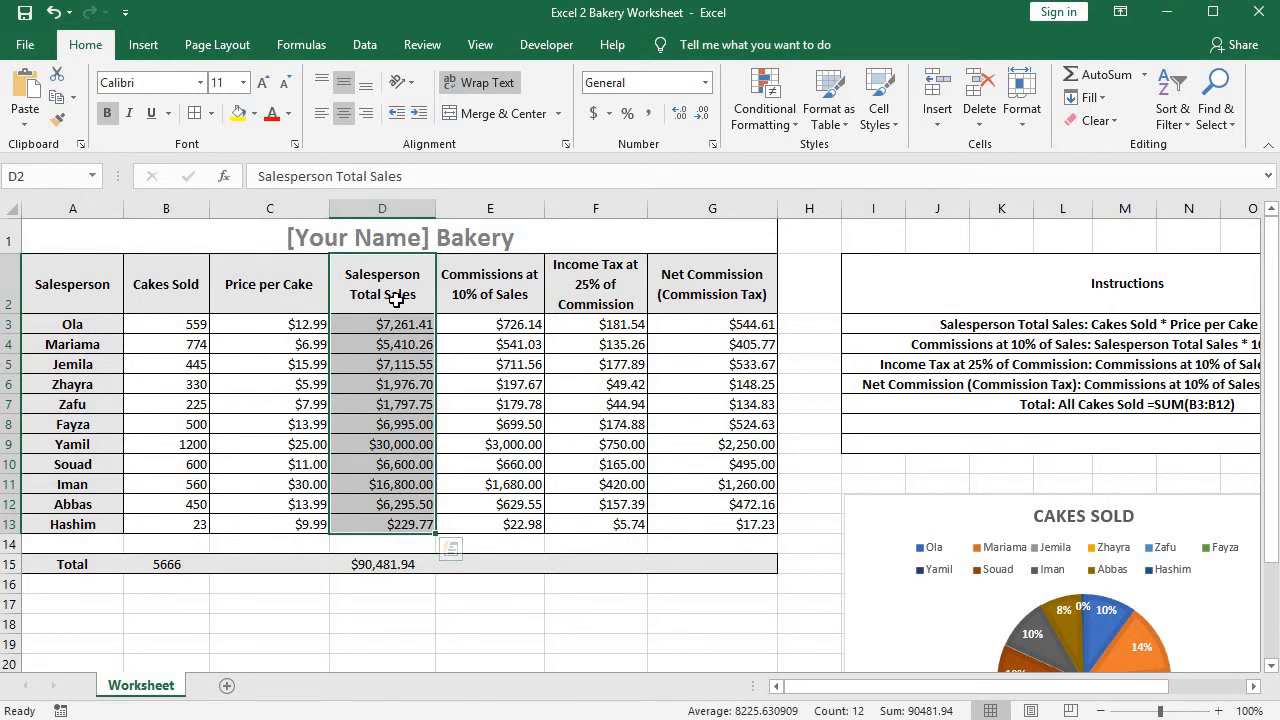
{"action": "left_click_drag", "start_coordinate": [395, 300], "coordinate": [420, 524]}
{"action": "left_click_drag", "start_coordinate": [76, 280], "coordinate": [65, 528]}
{"action": "left_click_drag", "start_coordinate": [377, 311], "coordinate": [382, 515]}
{"action": "left_click_drag", "start_coordinate": [76, 284], "coordinate": [80, 522]}
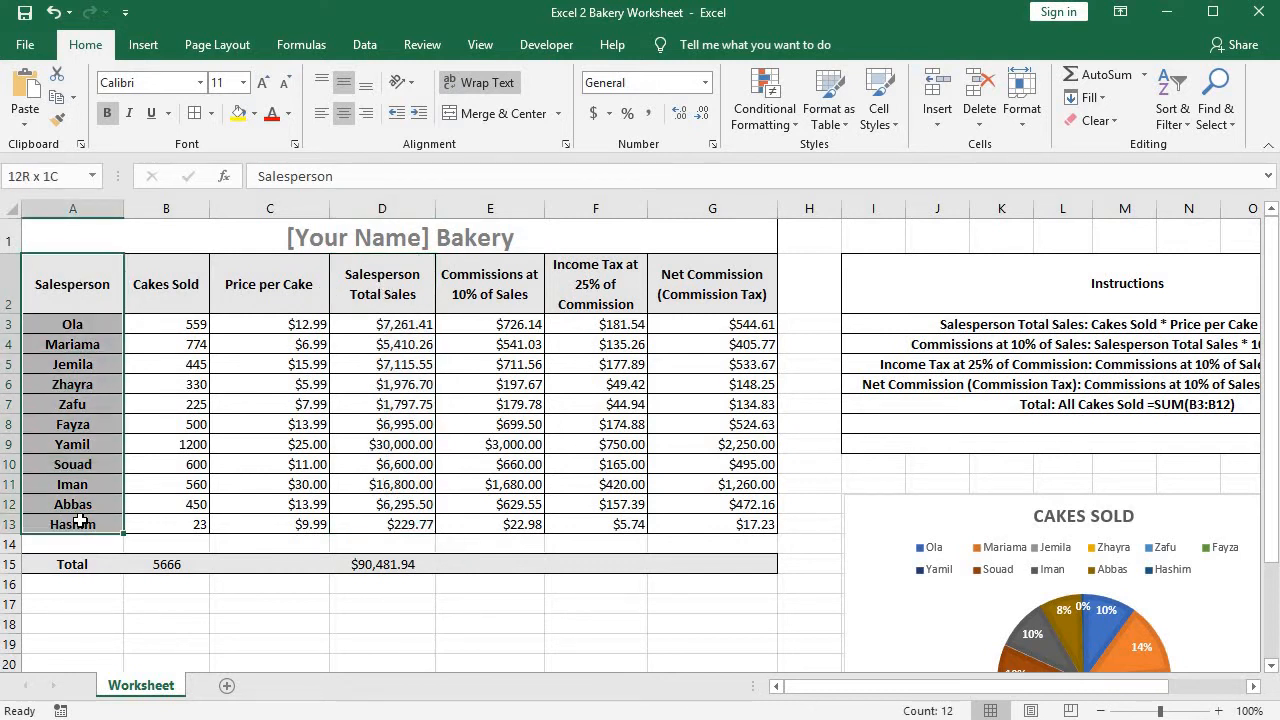
{"action": "left_click_drag", "start_coordinate": [360, 274], "coordinate": [414, 524]}
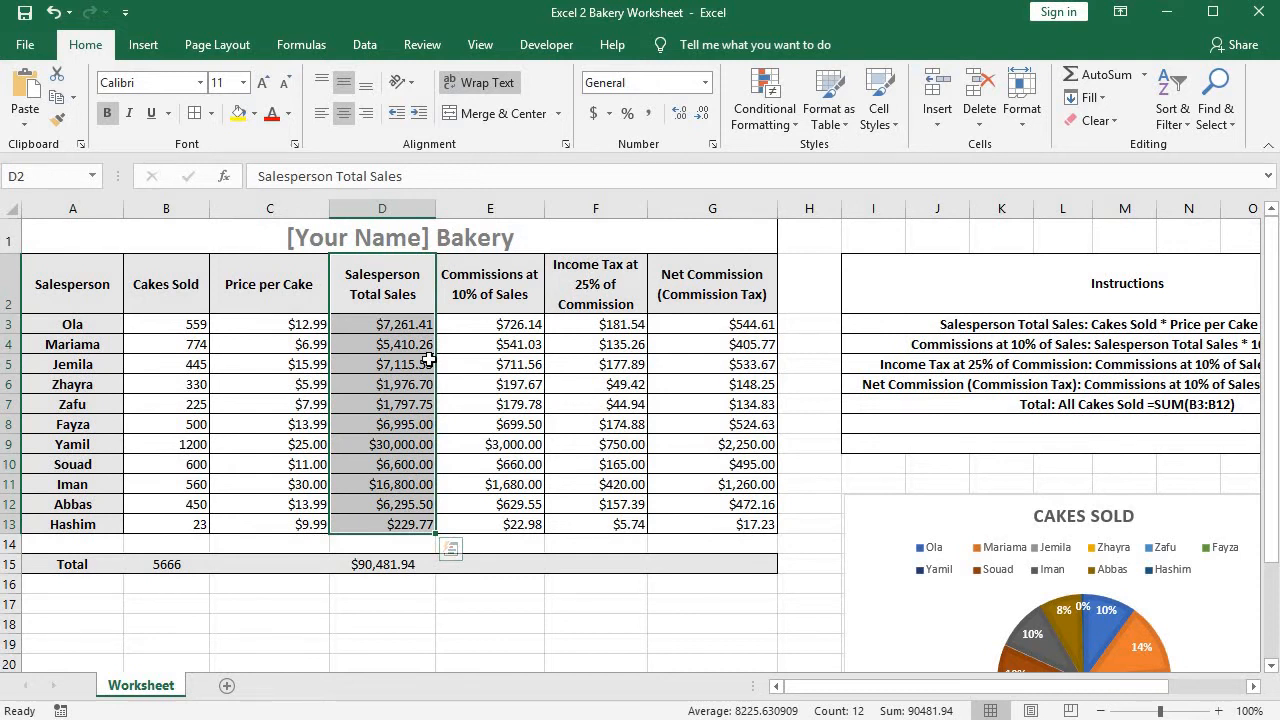
{"action": "left_click", "coordinate": [60, 282]}
{"action": "left_click_drag", "start_coordinate": [145, 304], "coordinate": [148, 527]}
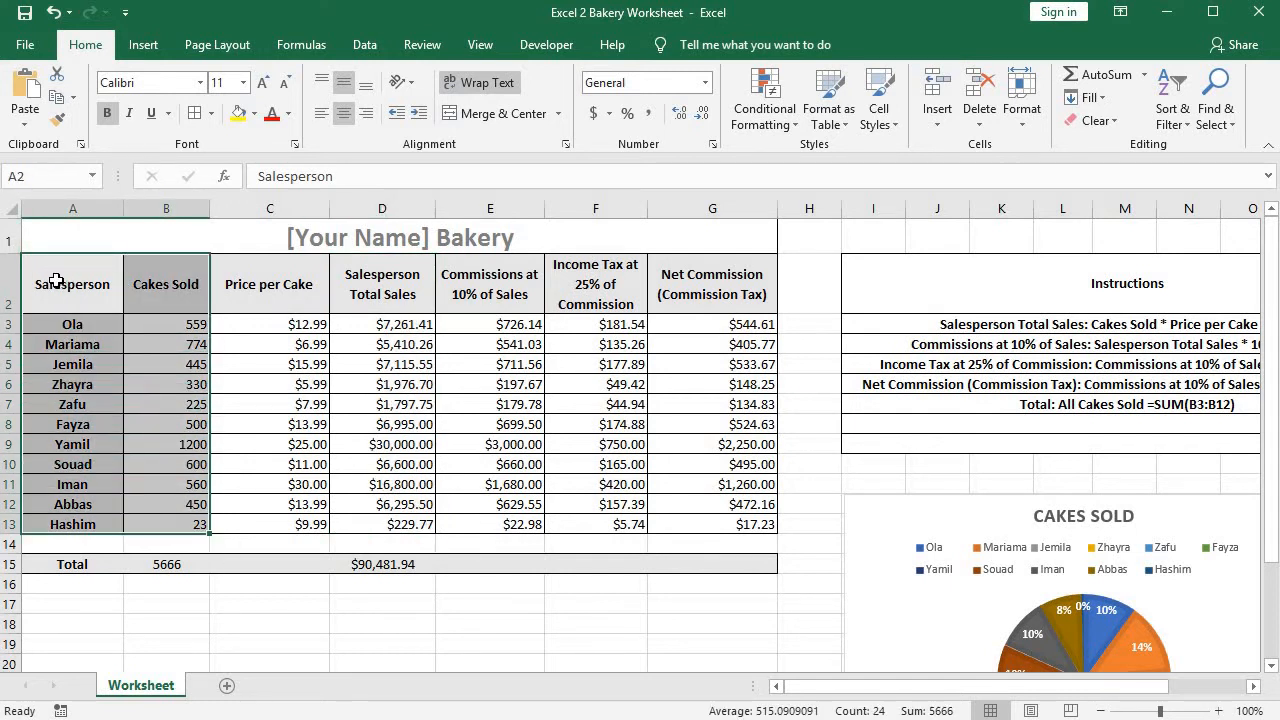
Try a combined selection of the nonadjacent ranges A2:A13 and D2:D13, and clear it again.
{"action": "left_click_drag", "start_coordinate": [56, 282], "coordinate": [90, 524]}
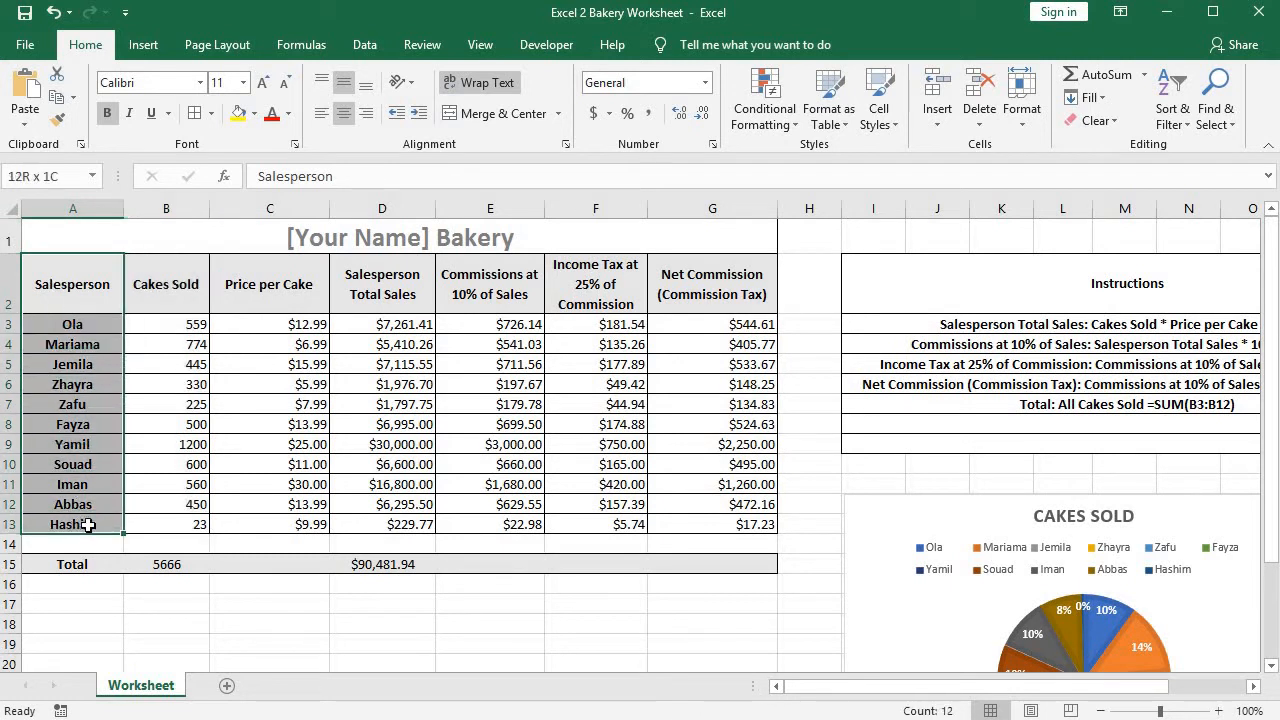
{"action": "left_click", "coordinate": [394, 282], "text": "ctrl"}
{"action": "left_click_drag", "start_coordinate": [396, 378], "coordinate": [394, 535]}
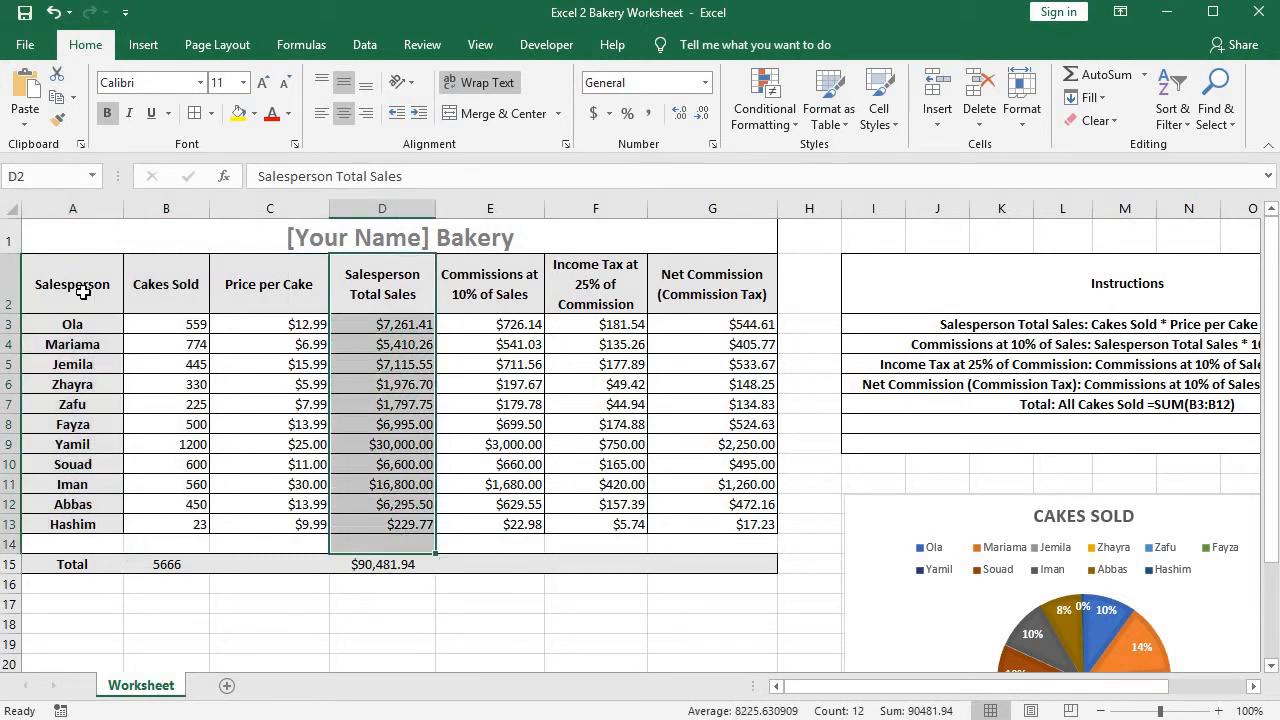
{"action": "left_click_drag", "start_coordinate": [80, 286], "coordinate": [96, 522]}
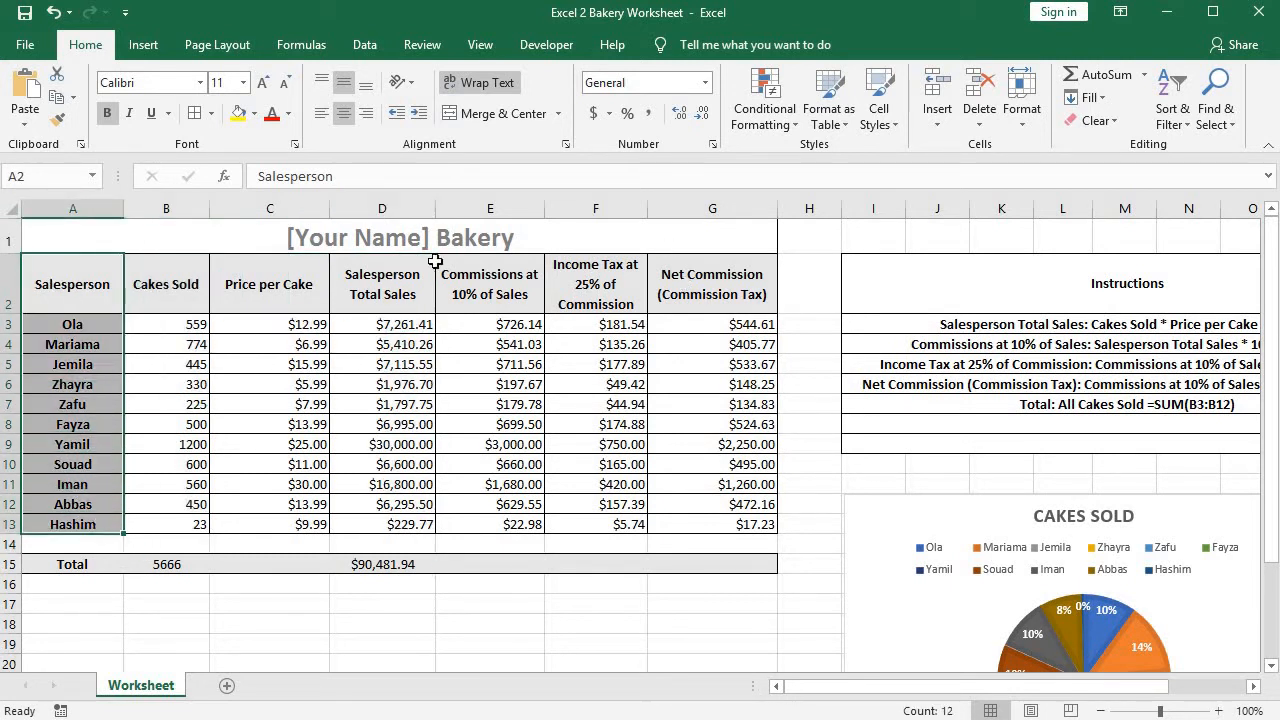
{"action": "left_click_drag", "start_coordinate": [391, 286], "coordinate": [399, 520]}
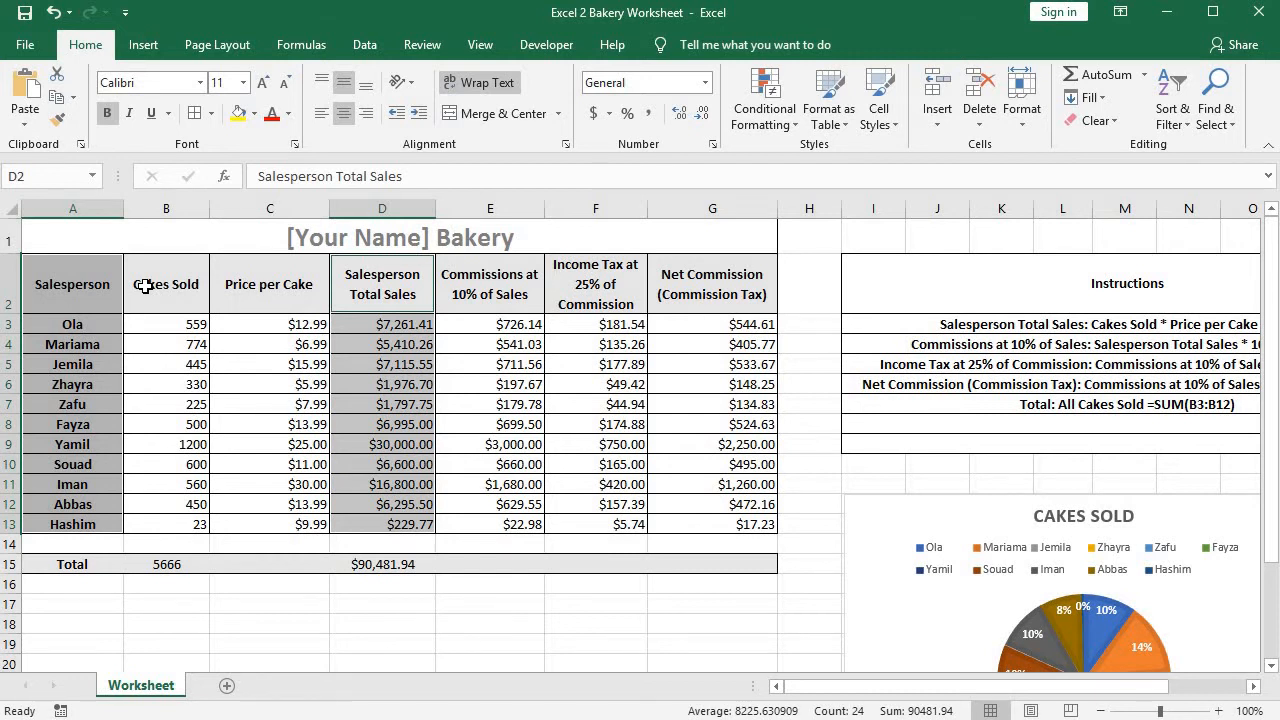
{"action": "left_click", "coordinate": [268, 393]}
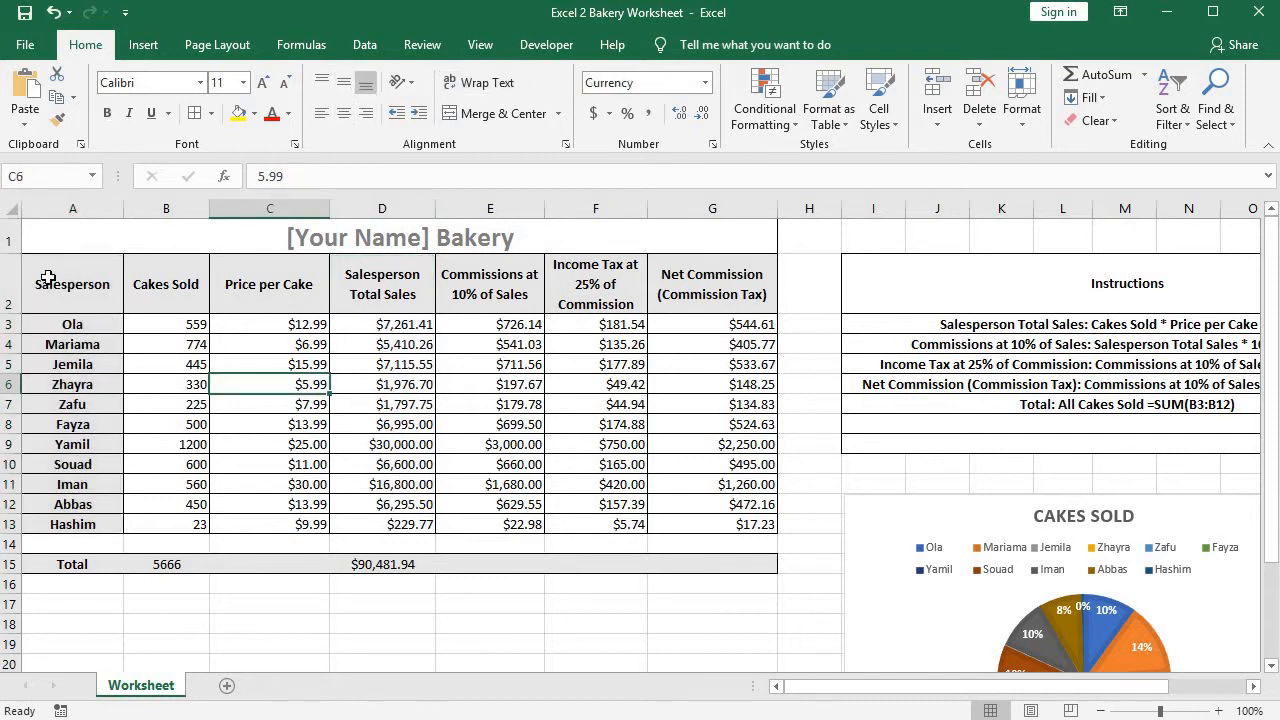
Compare selecting the adjacent Salesperson and Cakes Sold columns with selecting the Salesperson Total Sales and Salesperson columns separately.
{"action": "left_click_drag", "start_coordinate": [47, 279], "coordinate": [171, 524]}
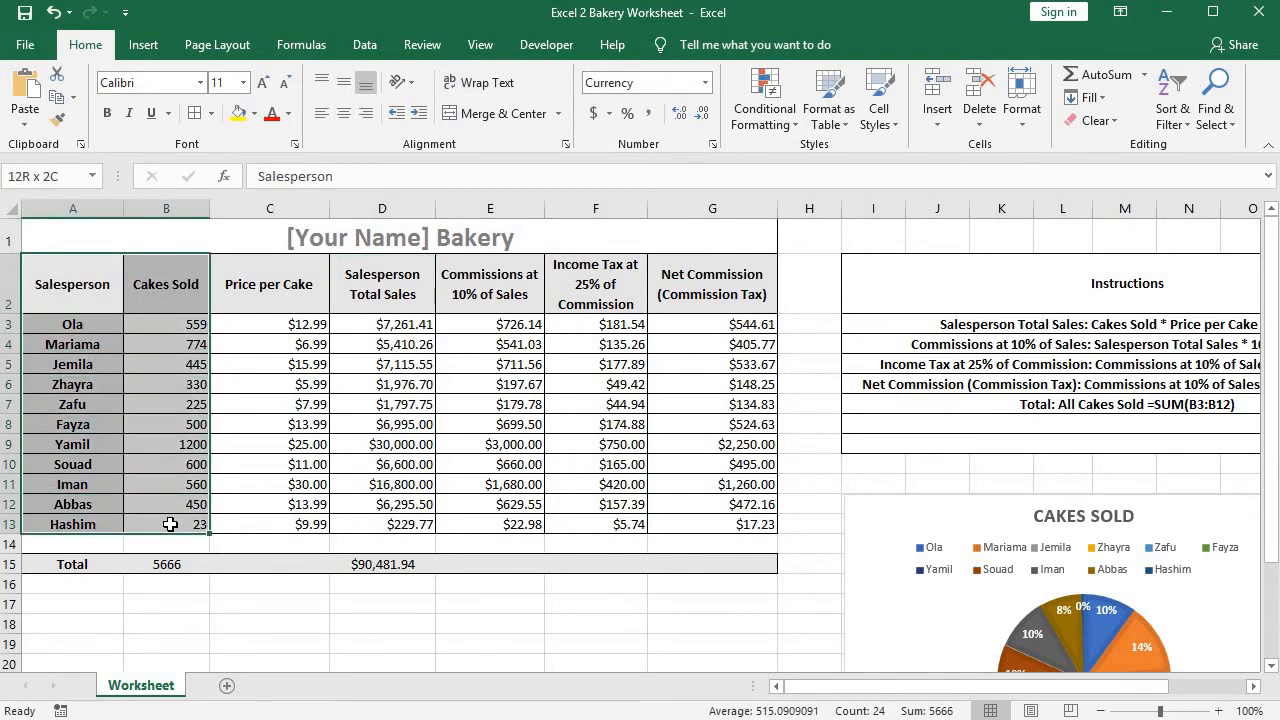
{"action": "left_click", "coordinate": [72, 280]}
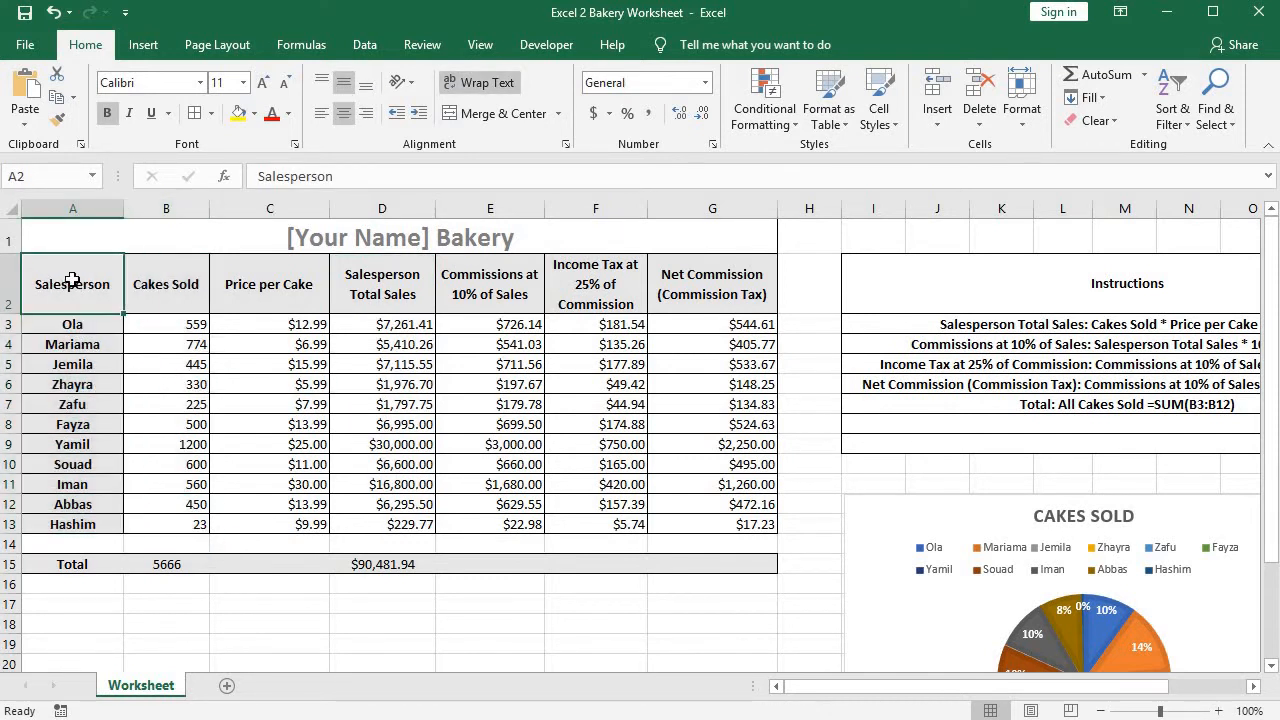
{"action": "left_click_drag", "start_coordinate": [72, 280], "coordinate": [180, 524]}
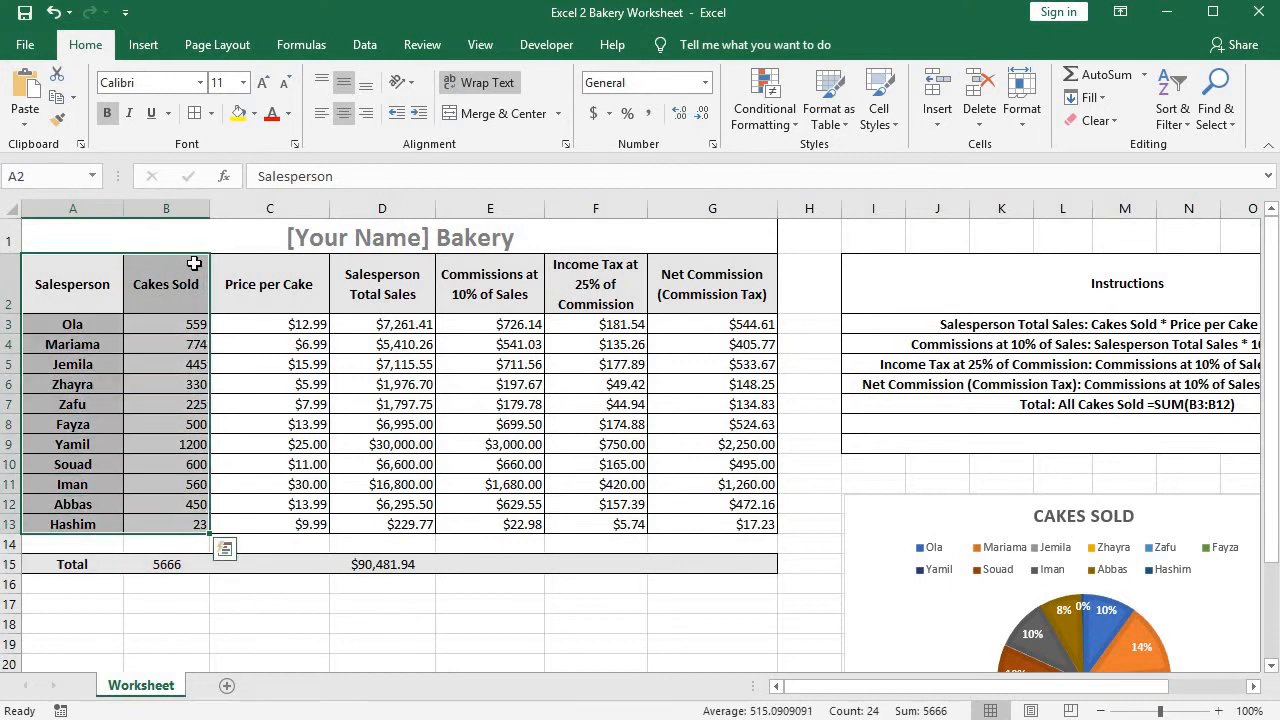
{"action": "left_click_drag", "start_coordinate": [400, 277], "coordinate": [397, 526]}
{"action": "left_click_drag", "start_coordinate": [57, 280], "coordinate": [60, 524]}
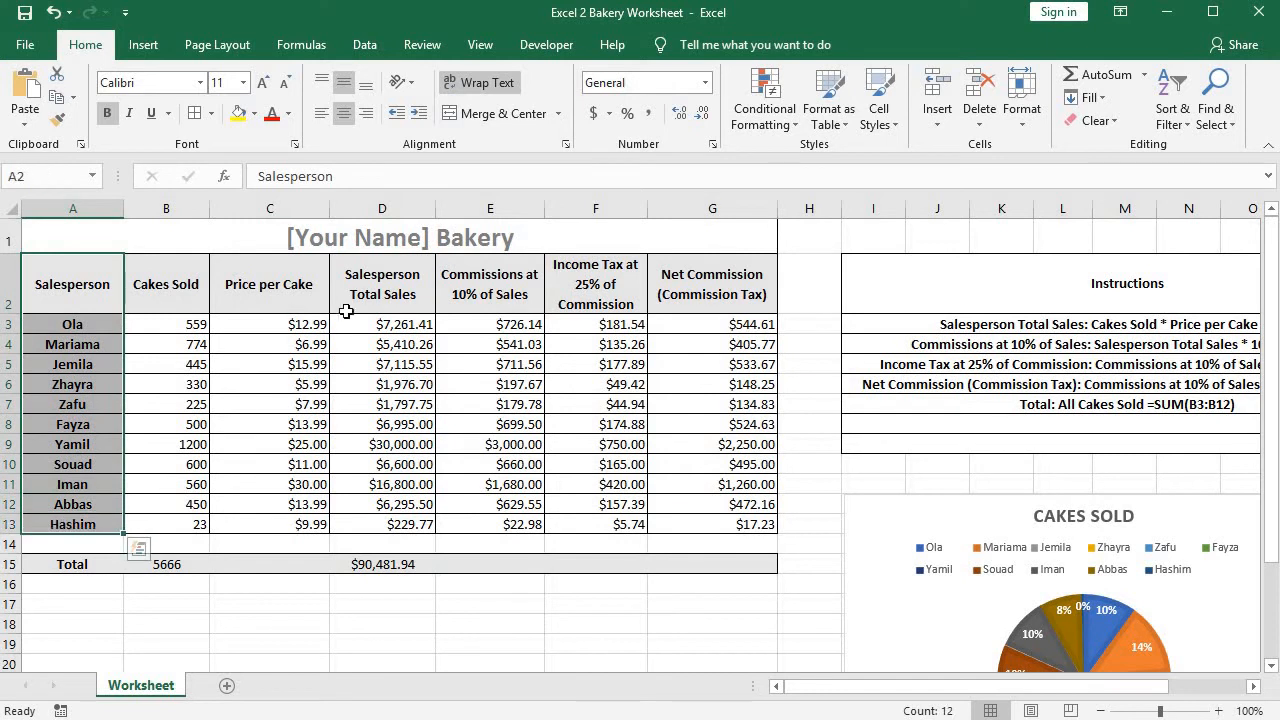
Insert a 2-D clustered column chart from the nonadjacent ranges D2:D13 and A2:A13.
{"action": "left_click_drag", "start_coordinate": [366, 286], "coordinate": [420, 525]}
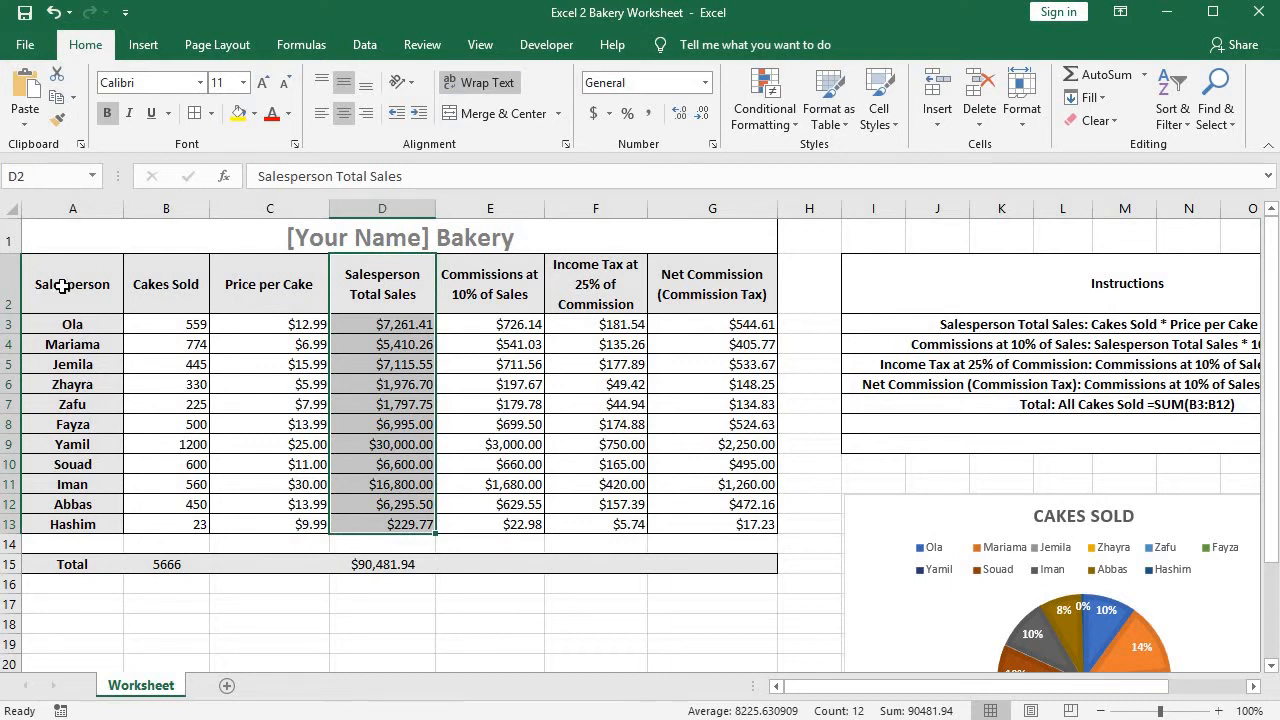
{"action": "left_click_drag", "start_coordinate": [62, 290], "coordinate": [86, 524]}
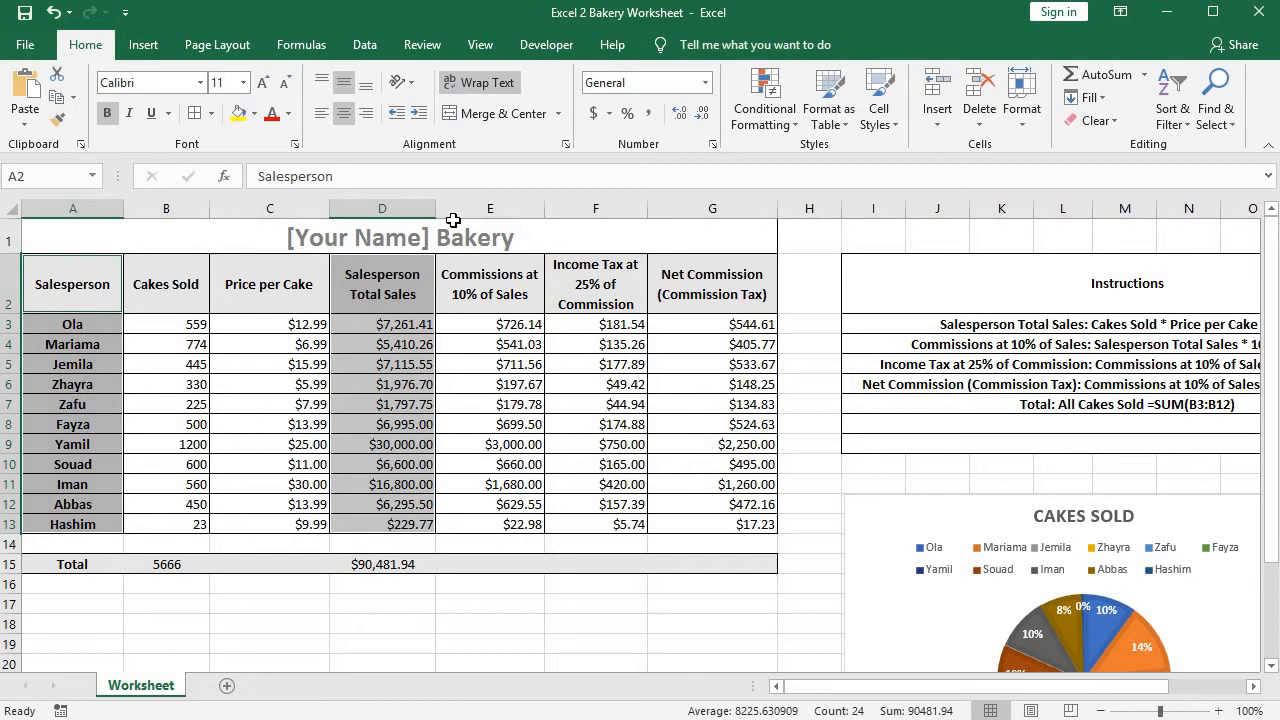
{"action": "left_click", "coordinate": [143, 45]}
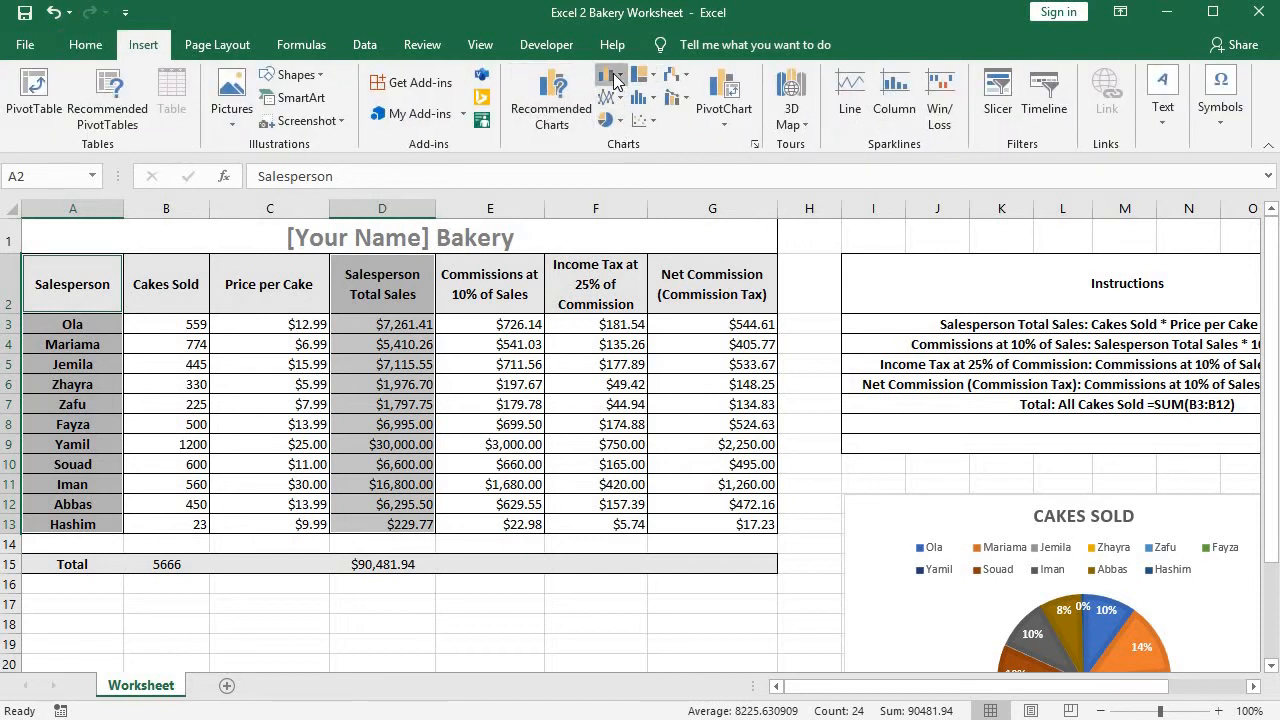
{"action": "left_click", "coordinate": [610, 75]}
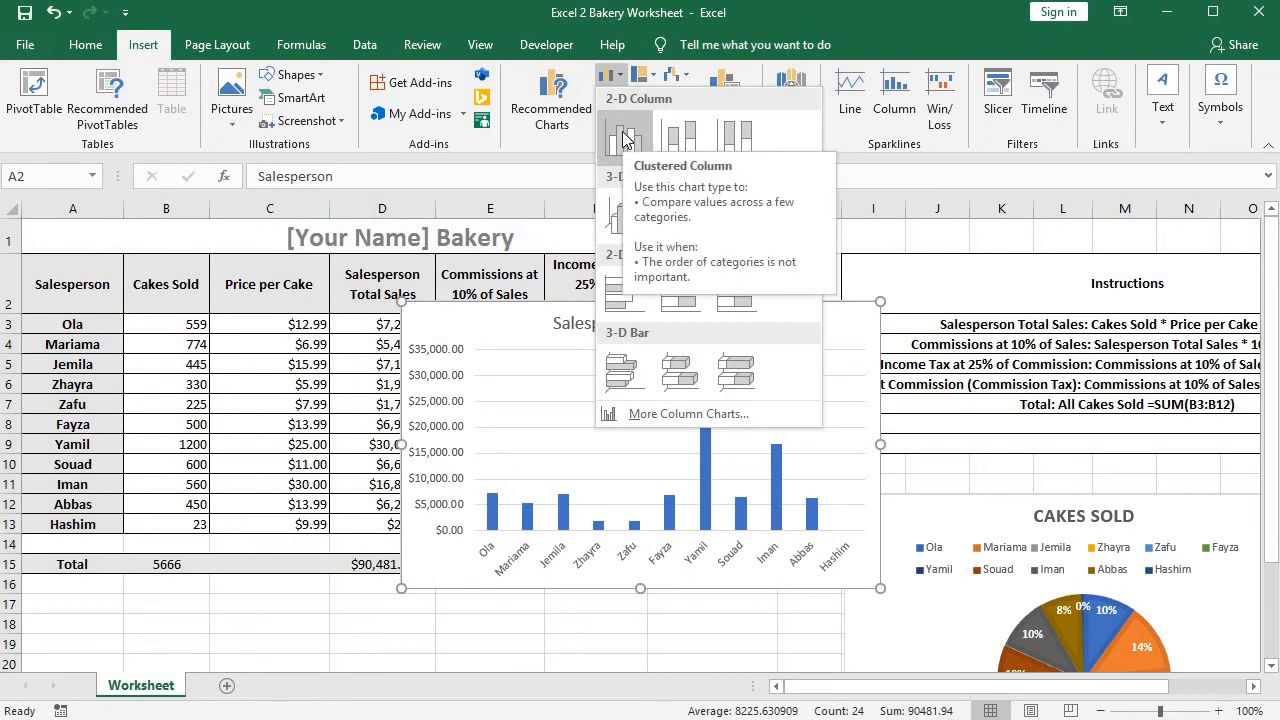
{"action": "left_click", "coordinate": [624, 140]}
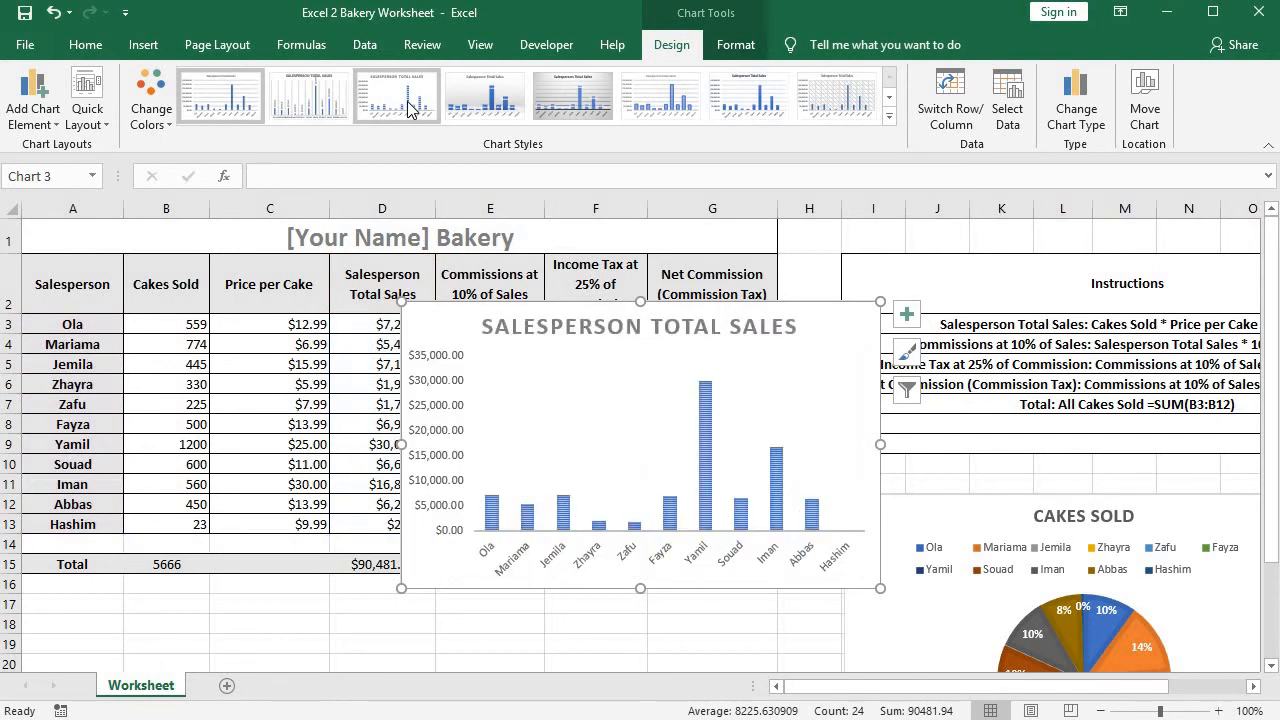
Apply the chart style with striped bars and a bold uppercase title to the column chart, and place it below the Total row.
{"action": "left_click", "coordinate": [888, 120]}
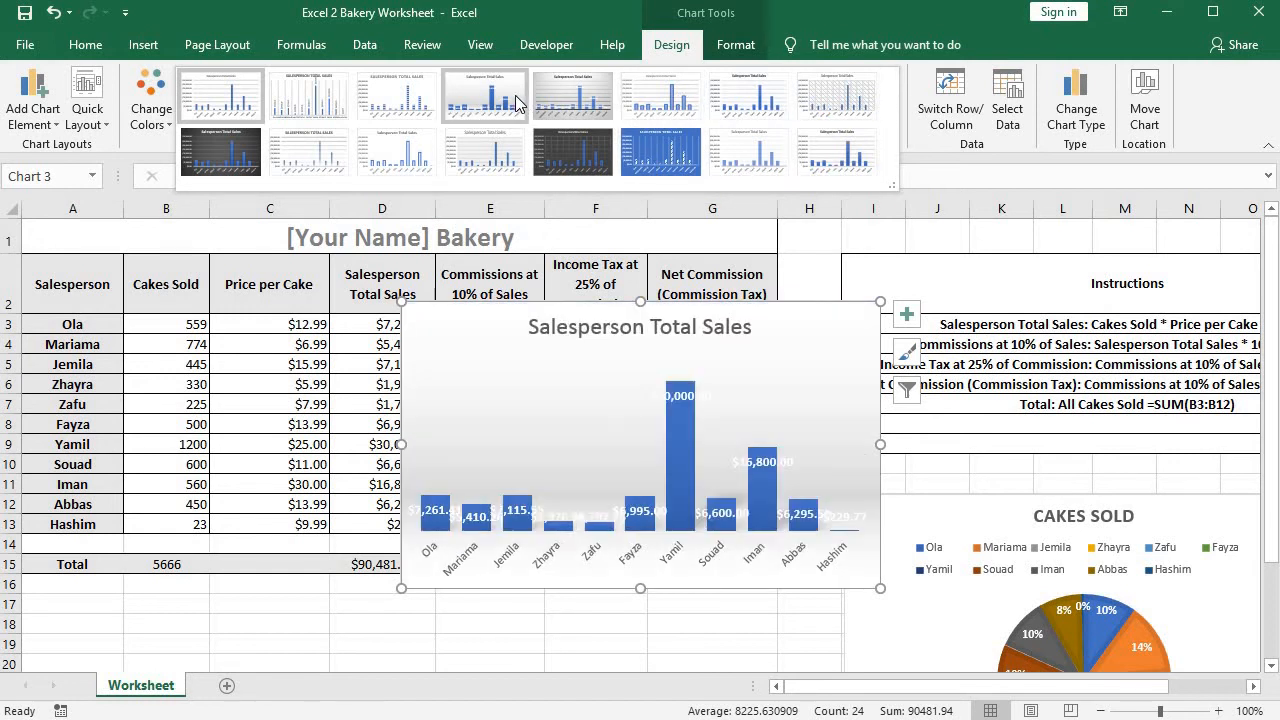
{"action": "left_click", "coordinate": [427, 108]}
{"action": "left_click_drag", "start_coordinate": [438, 352], "coordinate": [220, 621]}
{"action": "scroll", "coordinate": [163, 389], "scroll_direction": "down", "scroll_amount": 3}
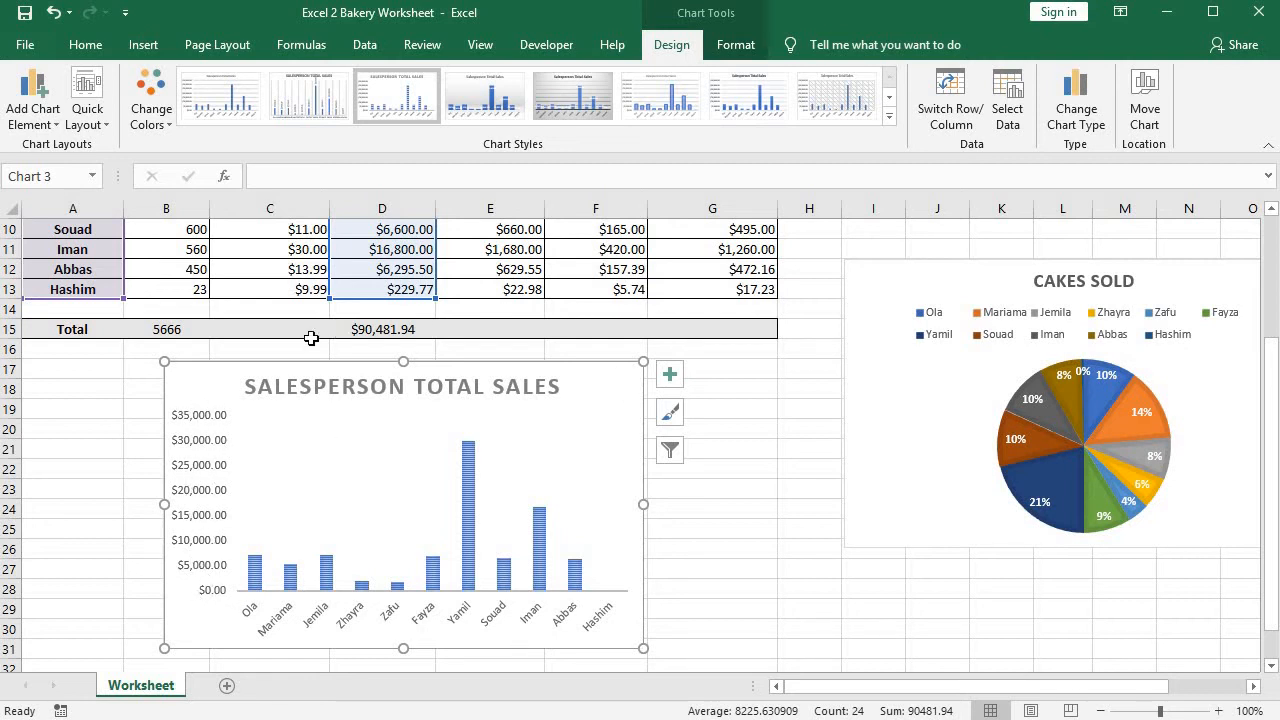
Add data labels to the Salesperson Total Sales column chart at the Outside End position.
{"action": "left_click", "coordinate": [48, 128]}
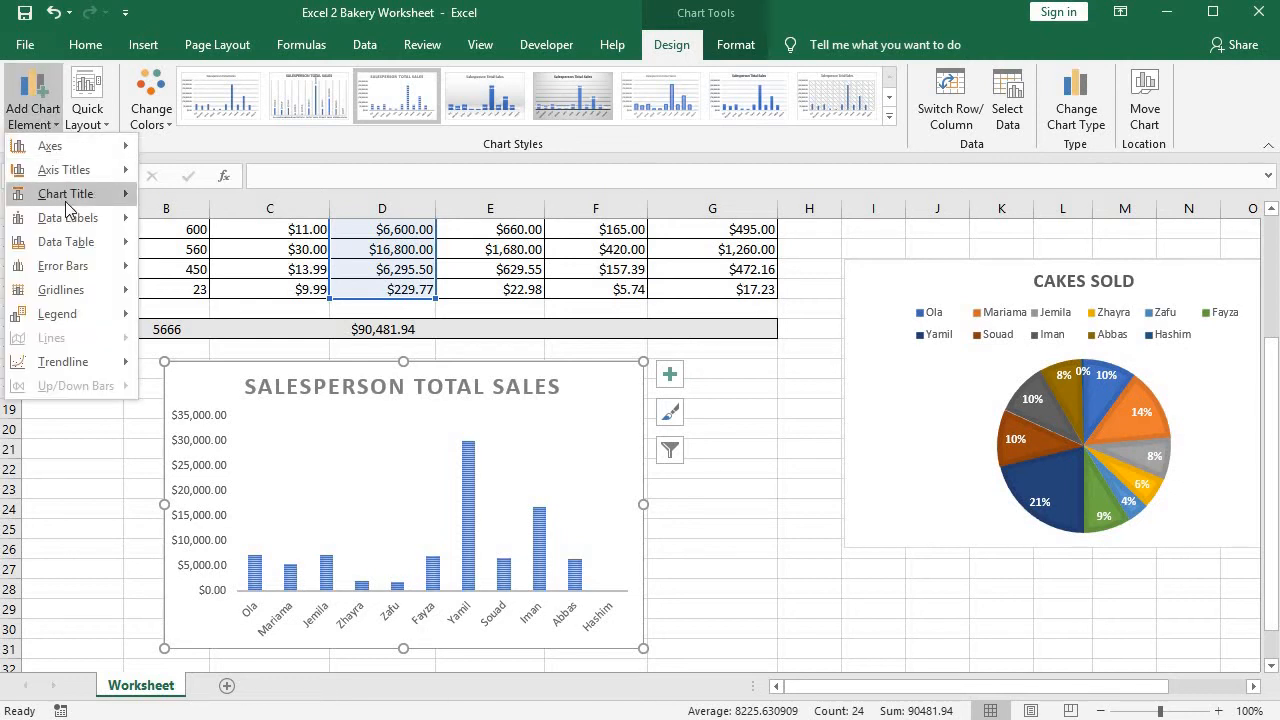
{"action": "mouse_move", "coordinate": [78, 219]}
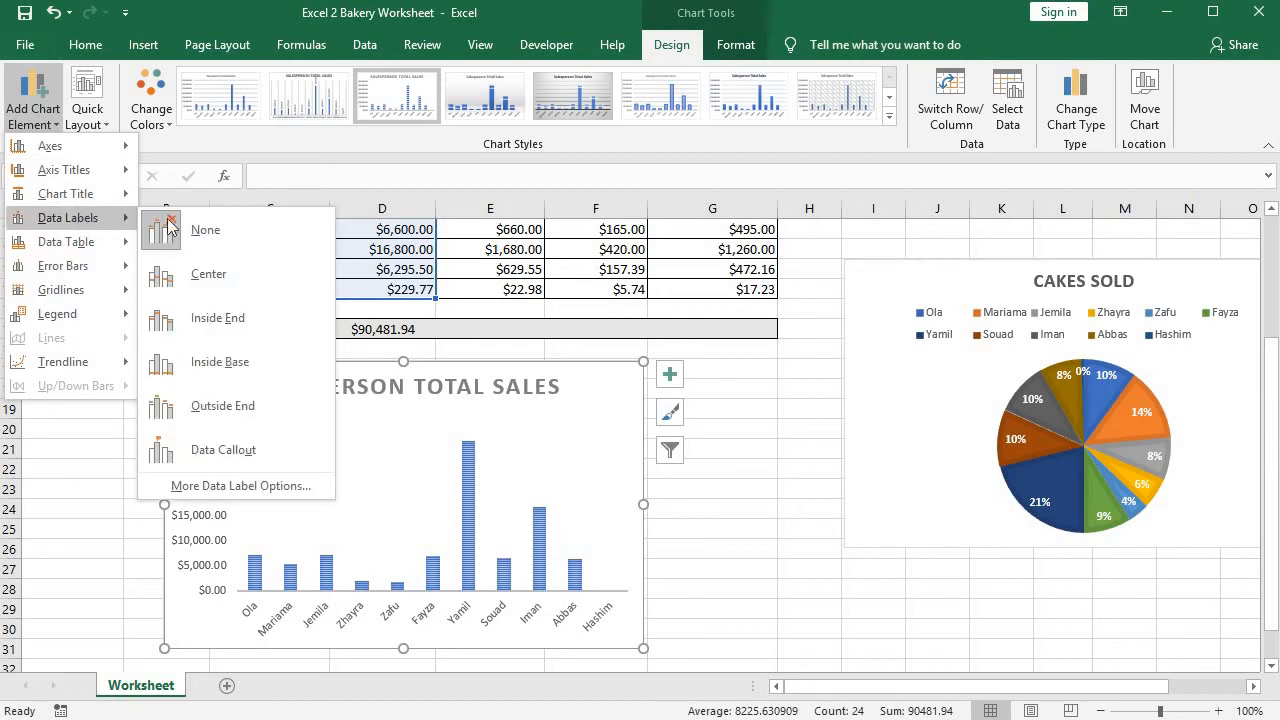
{"action": "left_click", "coordinate": [268, 418]}
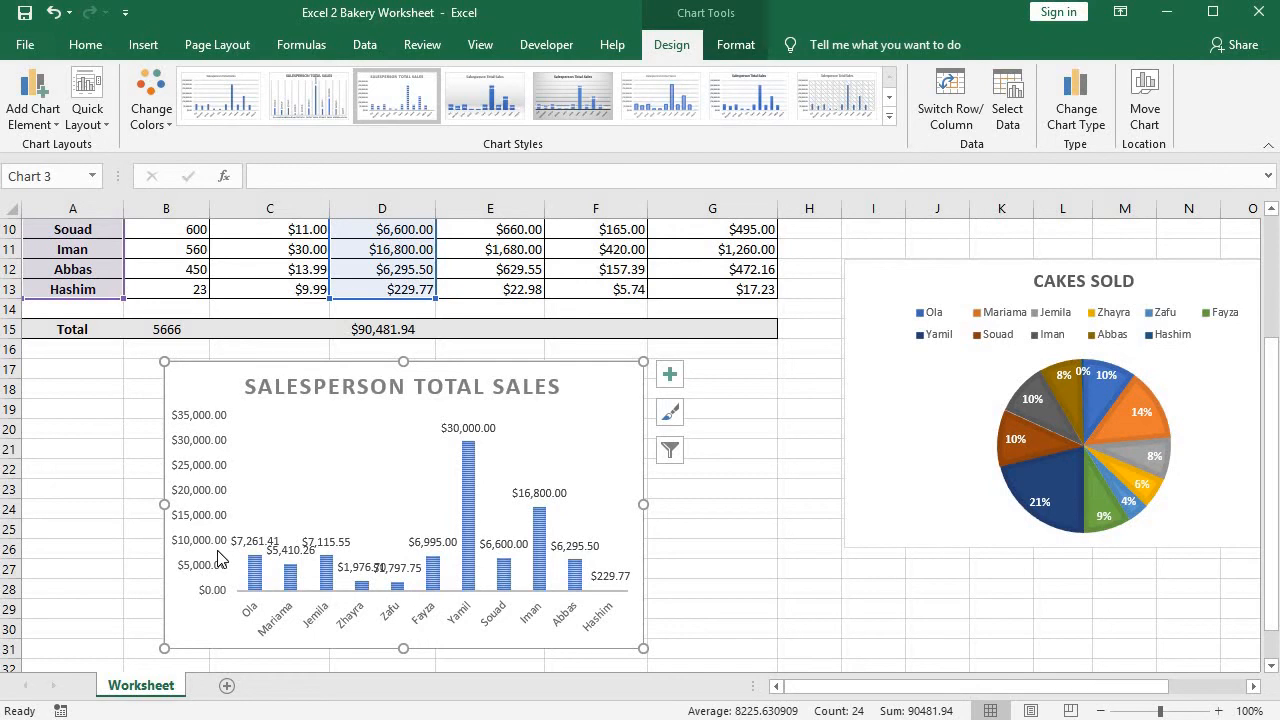
{"action": "left_click", "coordinate": [477, 428]}
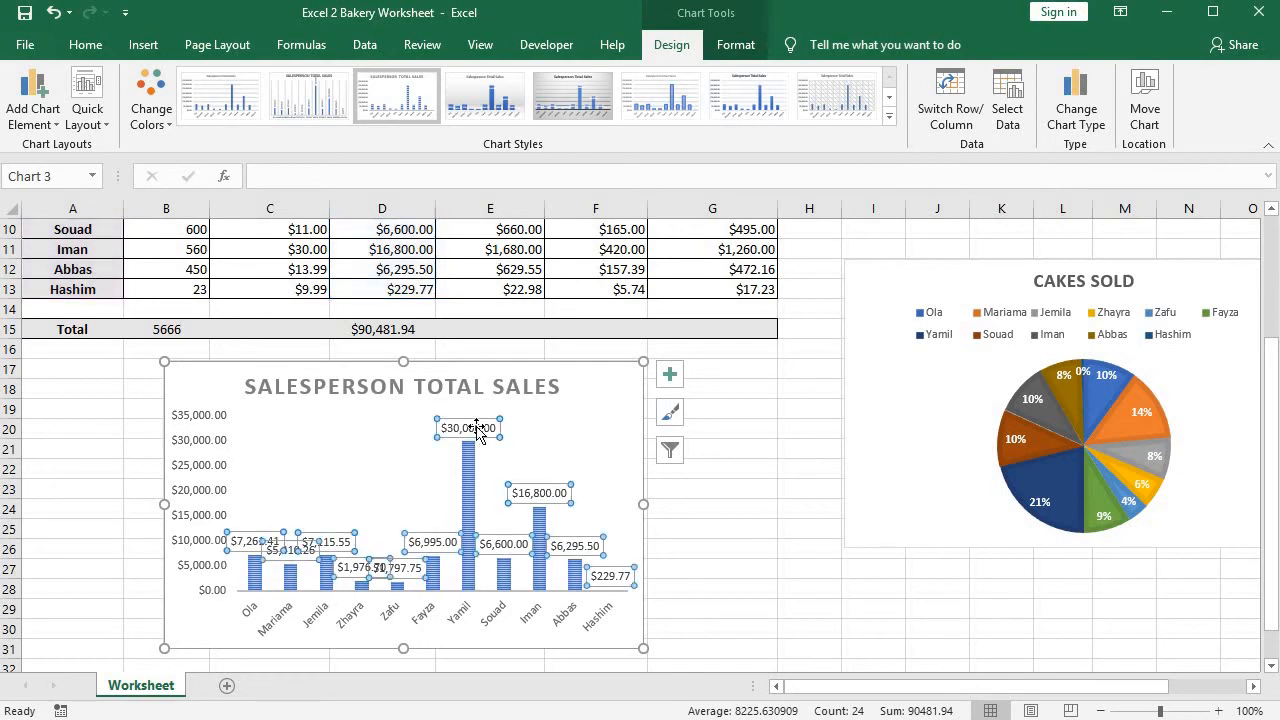
{"action": "double_click", "coordinate": [483, 428]}
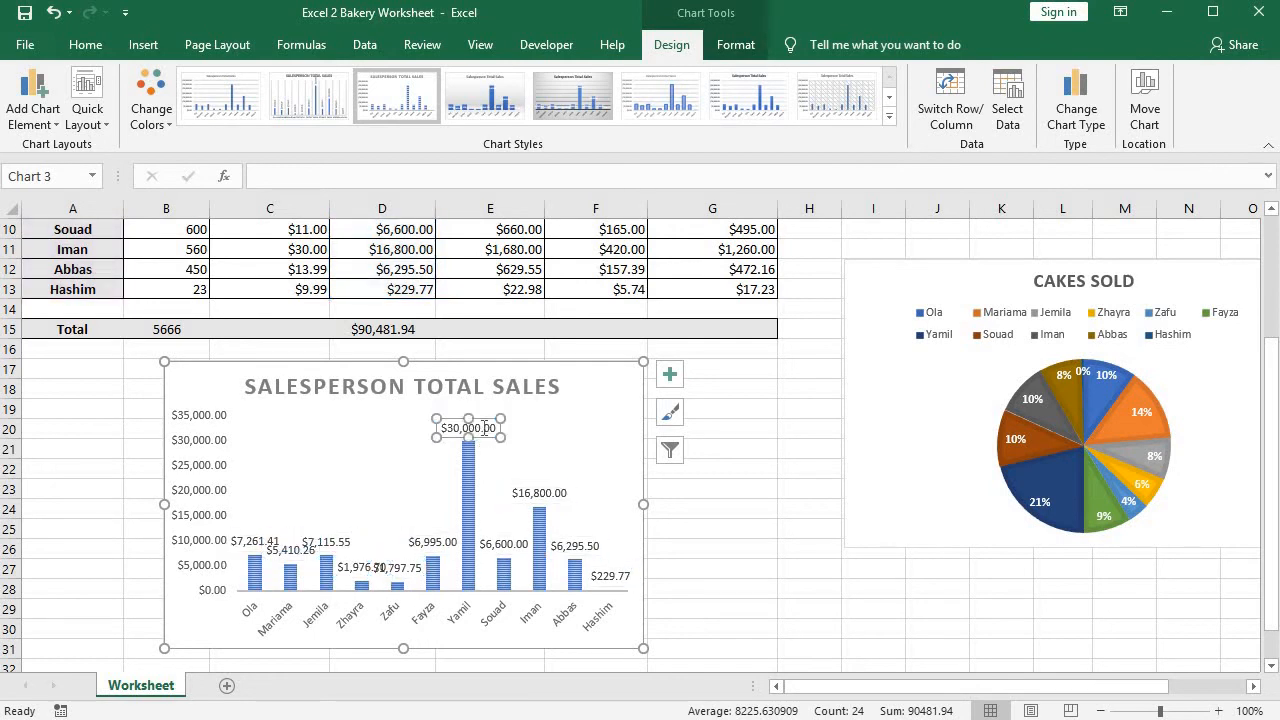
{"action": "left_click", "coordinate": [514, 444]}
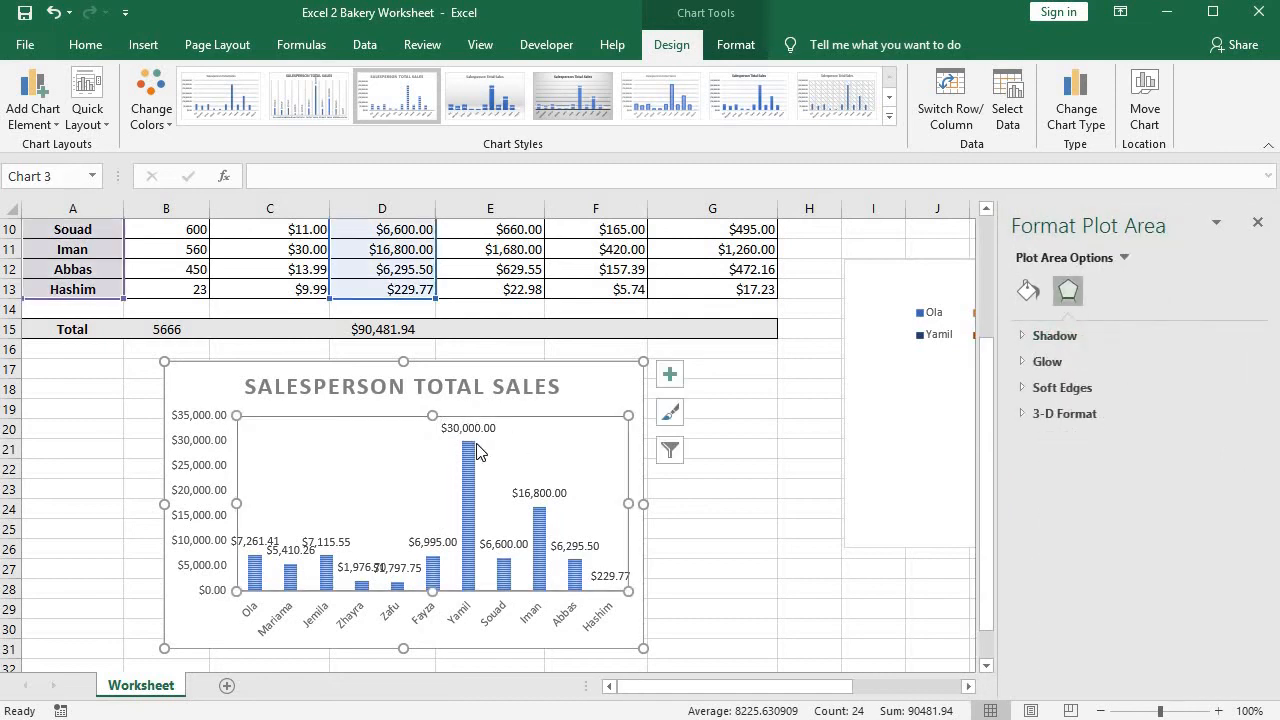
{"action": "left_click", "coordinate": [468, 448]}
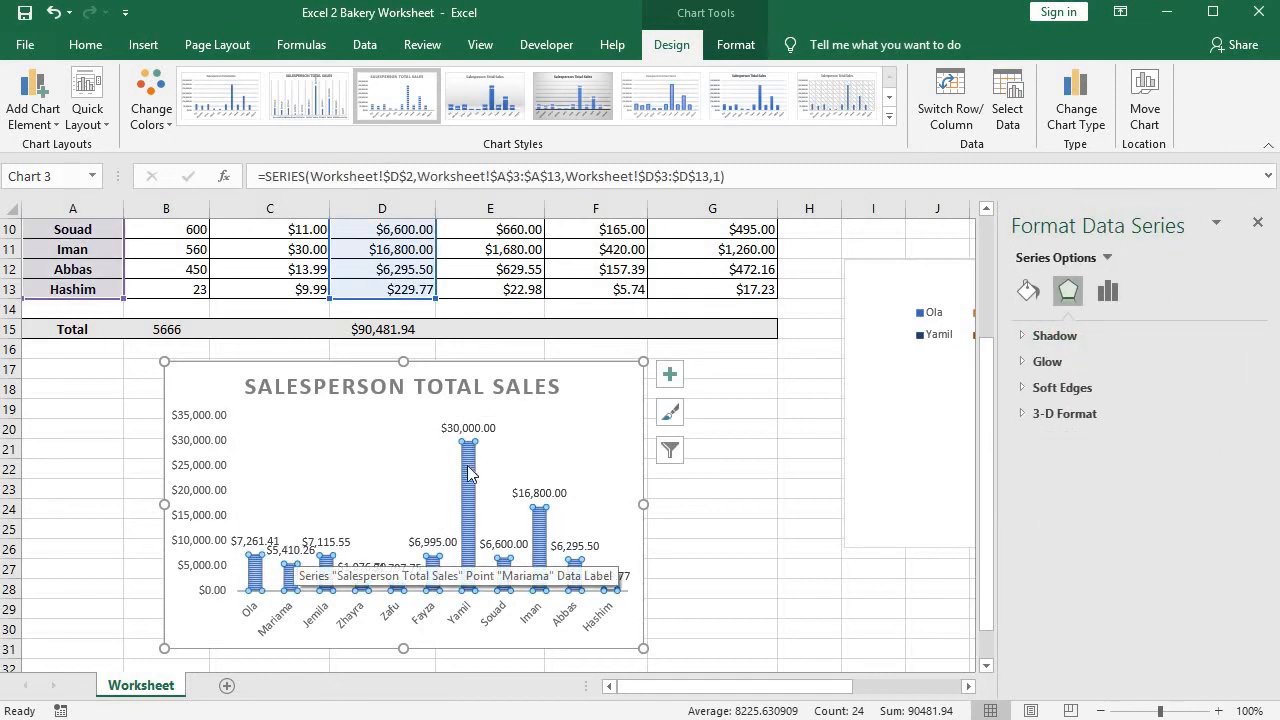
{"action": "left_click", "coordinate": [462, 420]}
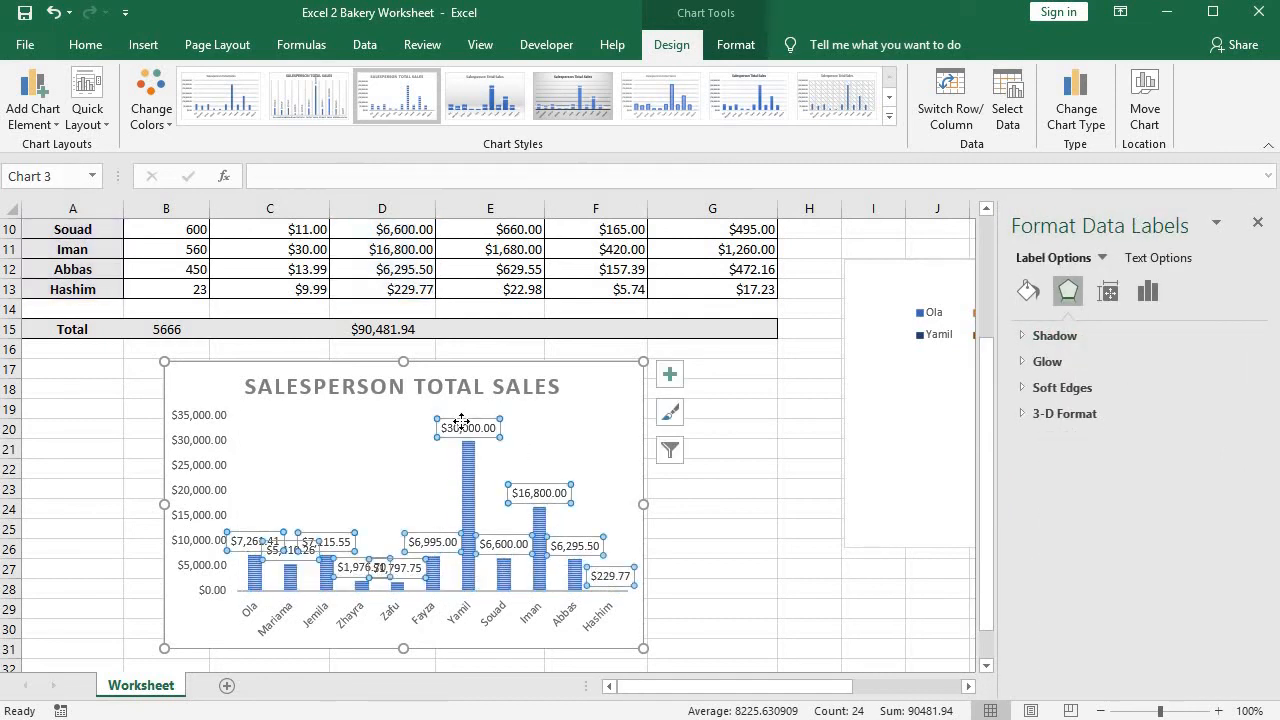
{"action": "left_click", "coordinate": [1258, 222]}
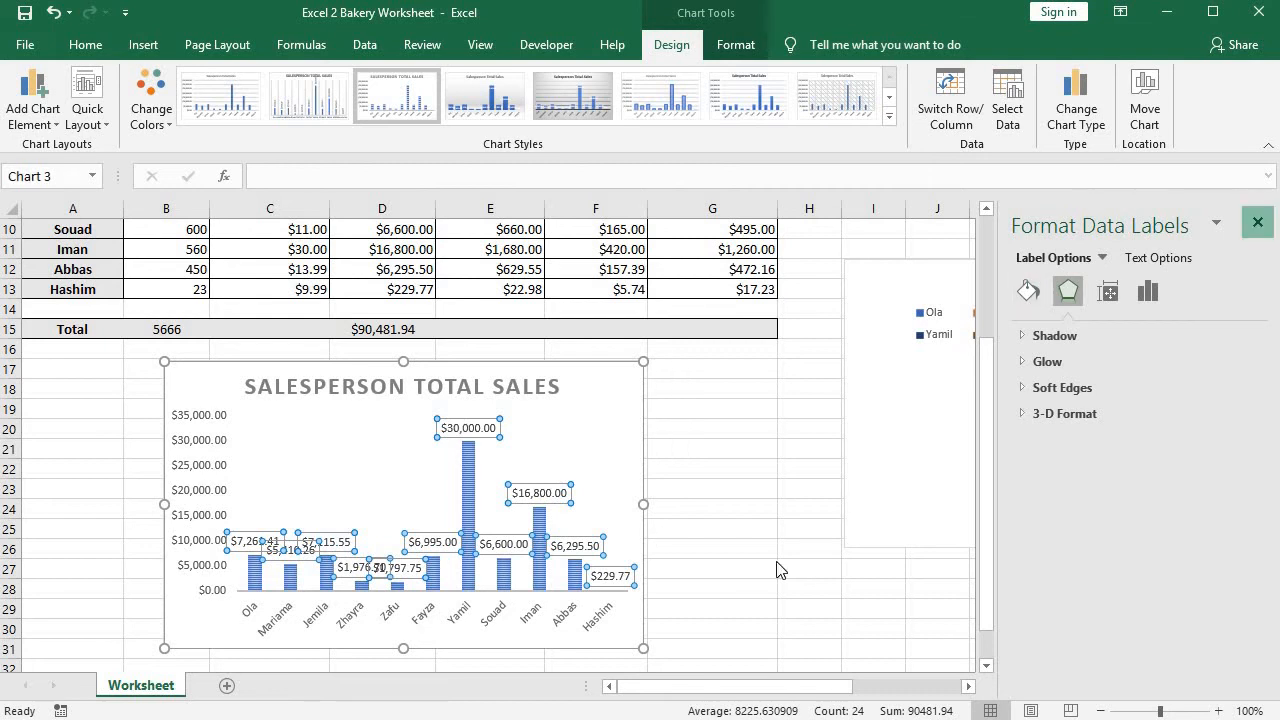
{"action": "left_click", "coordinate": [694, 583]}
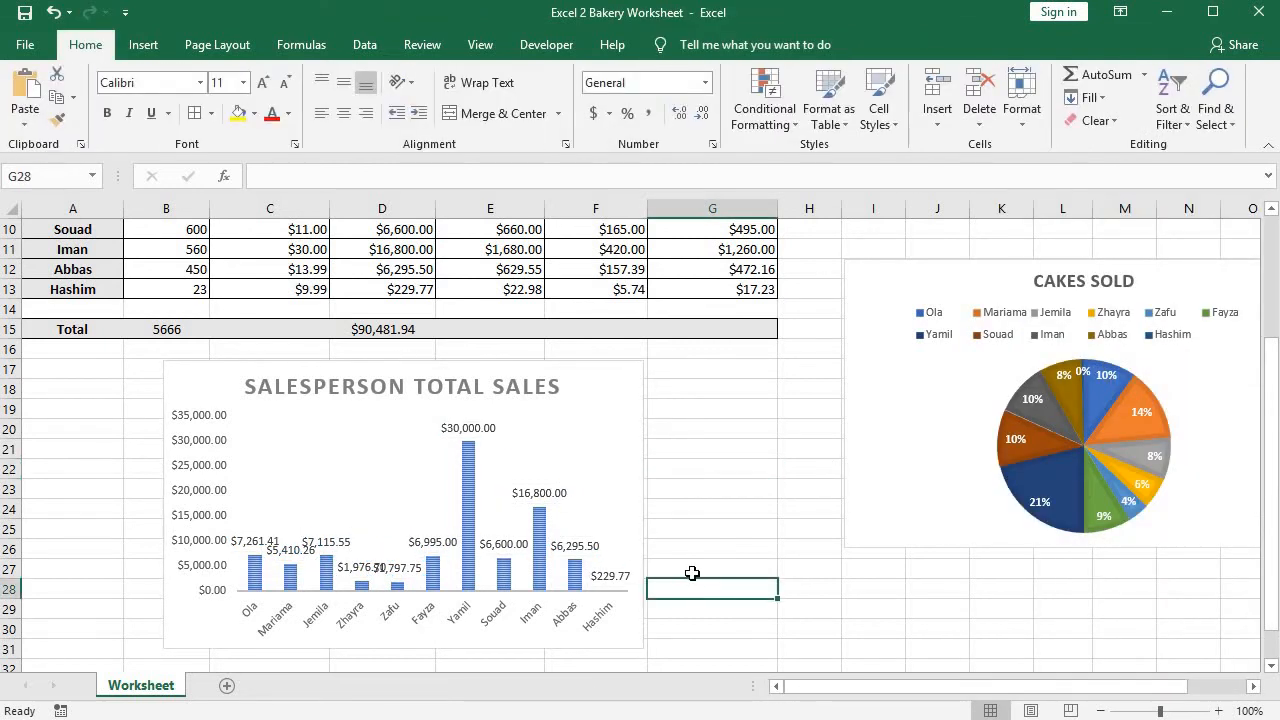
Examine the sales figures in B3:D3 and the labelled column chart with the worksheet zoomed to 150%.
{"action": "scroll", "coordinate": [692, 573], "scroll_direction": "up", "scroll_amount": 3}
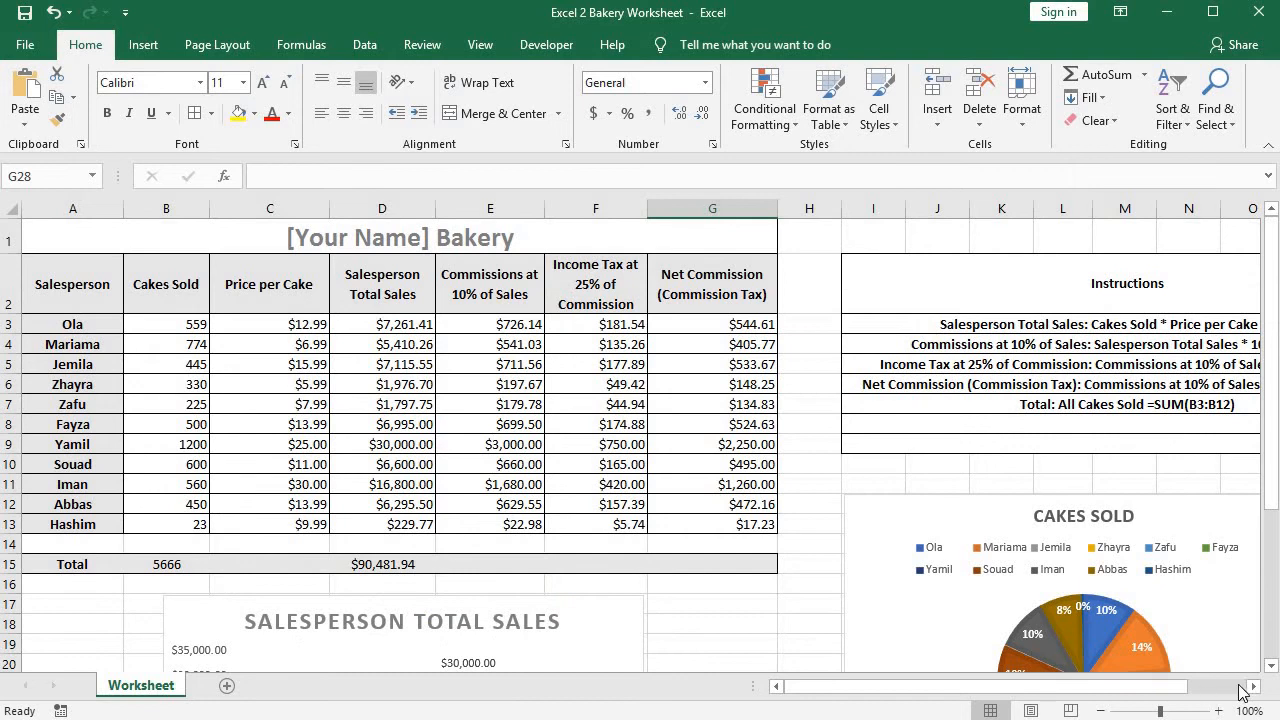
{"action": "left_click", "coordinate": [1218, 711]}
{"action": "left_click", "coordinate": [1218, 711]}
{"action": "left_click", "coordinate": [1218, 711]}
{"action": "left_click", "coordinate": [1218, 711]}
{"action": "left_click", "coordinate": [1218, 711]}
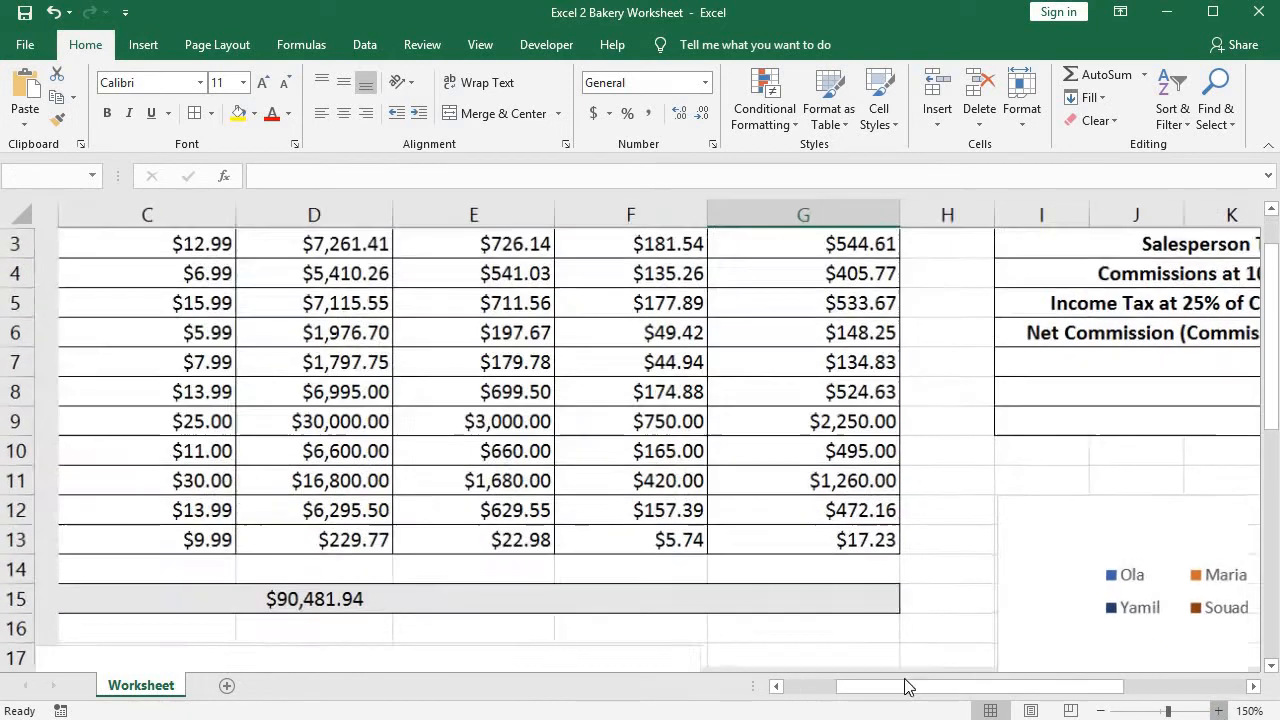
{"action": "left_click_drag", "start_coordinate": [690, 692], "coordinate": [640, 690]}
{"action": "scroll", "coordinate": [469, 596], "scroll_direction": "up", "scroll_amount": 1}
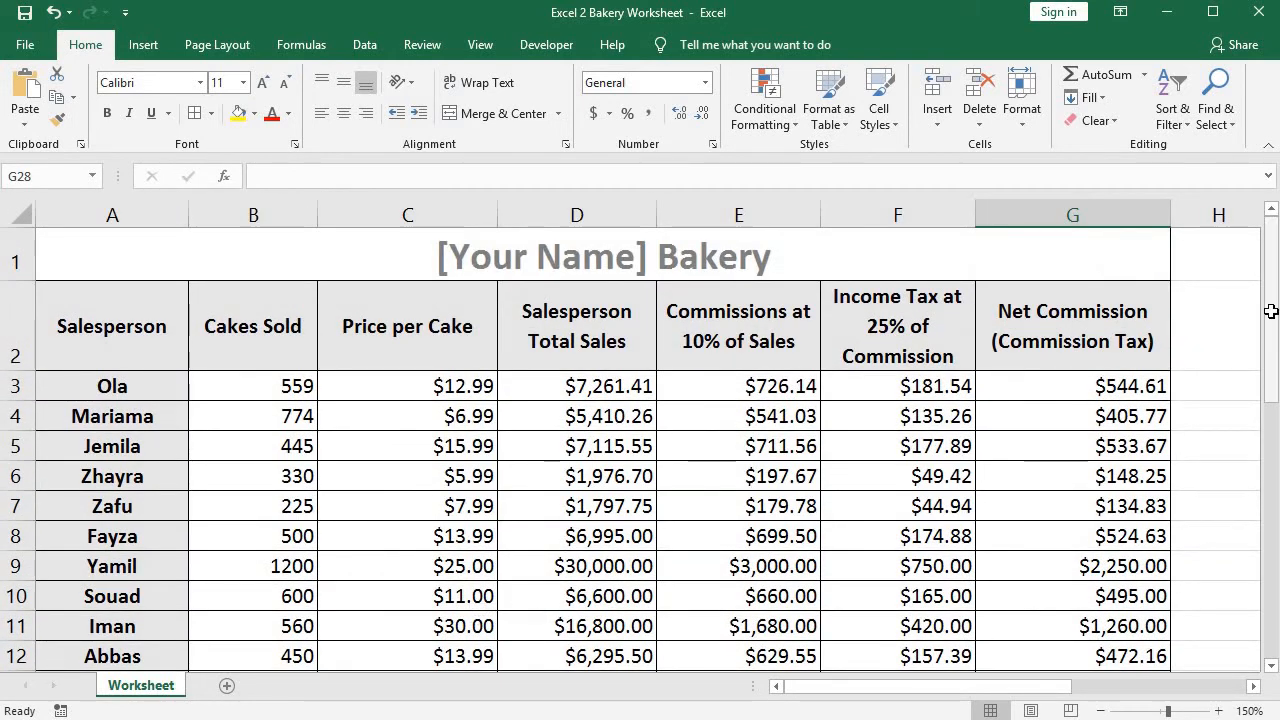
{"action": "left_click_drag", "start_coordinate": [1272, 313], "coordinate": [1272, 325]}
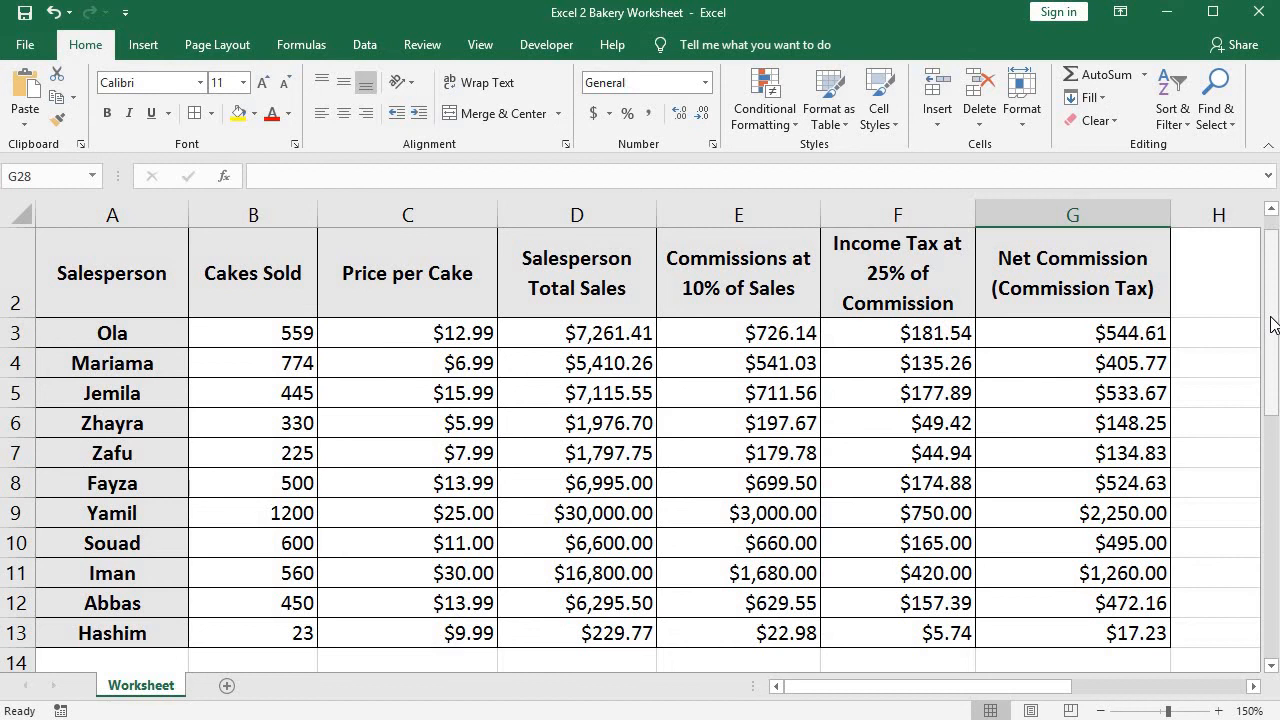
{"action": "left_click_drag", "start_coordinate": [240, 334], "coordinate": [583, 350]}
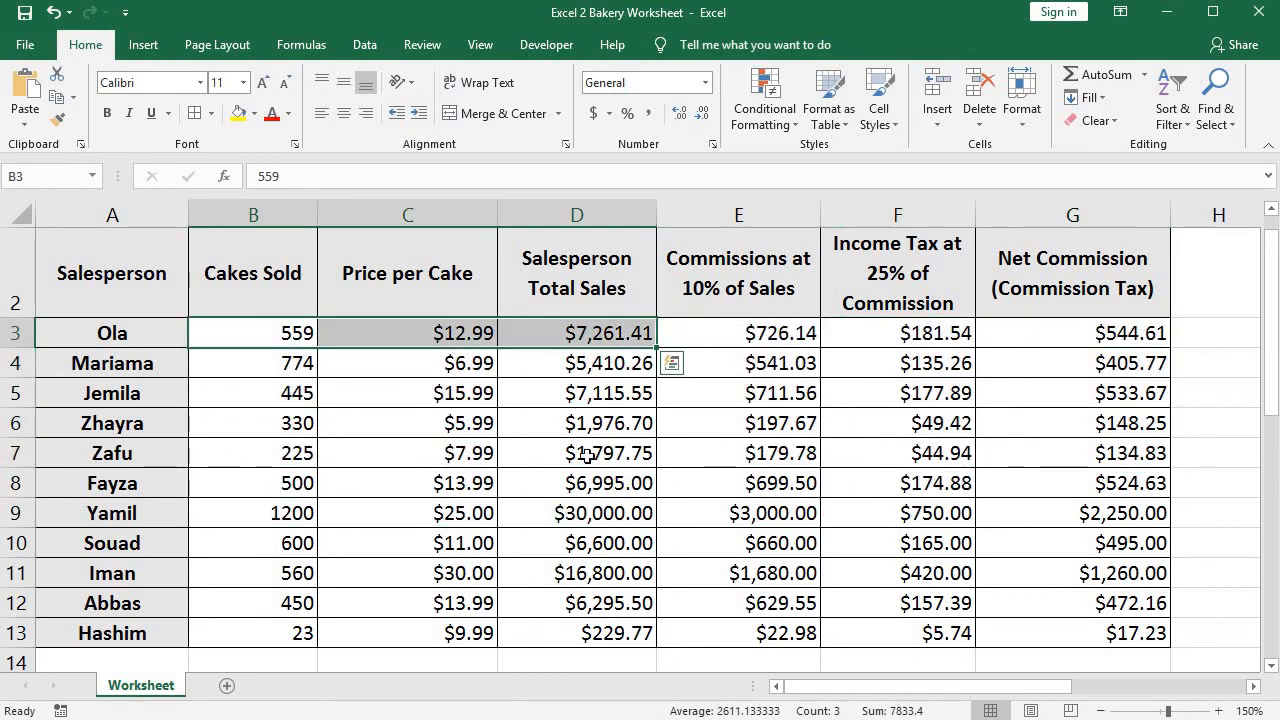
{"action": "left_click", "coordinate": [520, 457]}
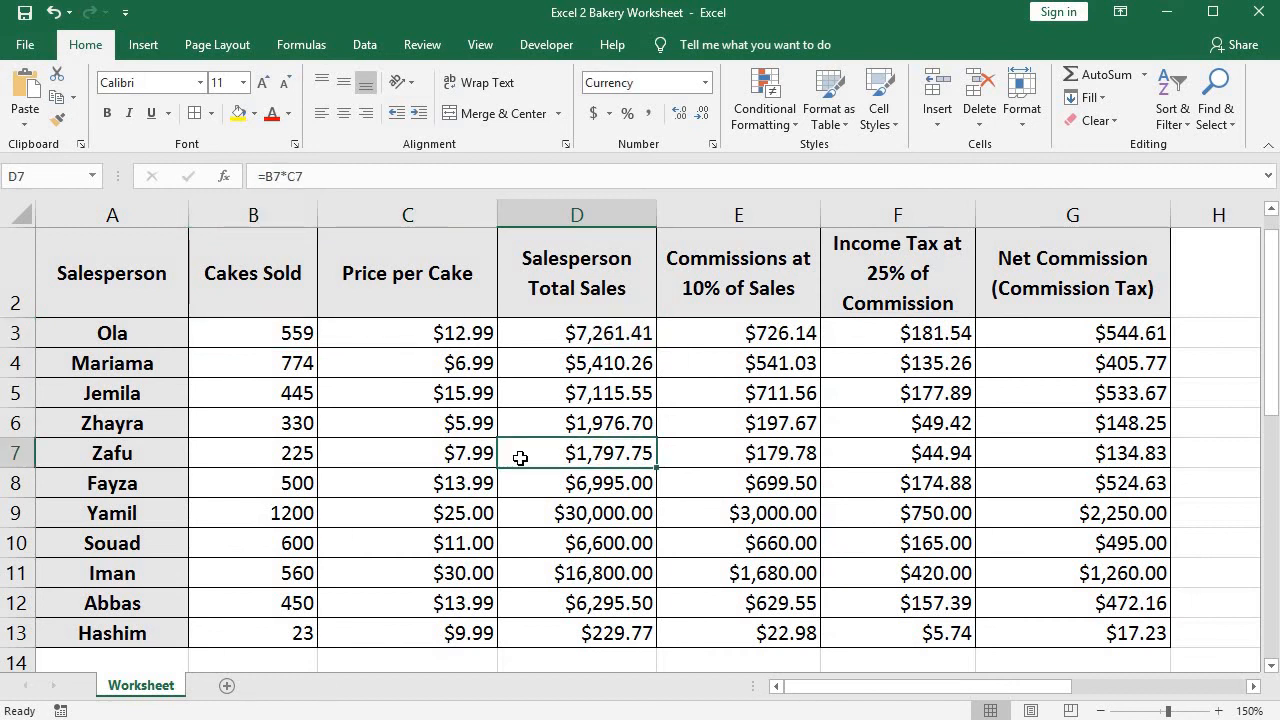
{"action": "left_click_drag", "start_coordinate": [1271, 310], "coordinate": [1271, 495]}
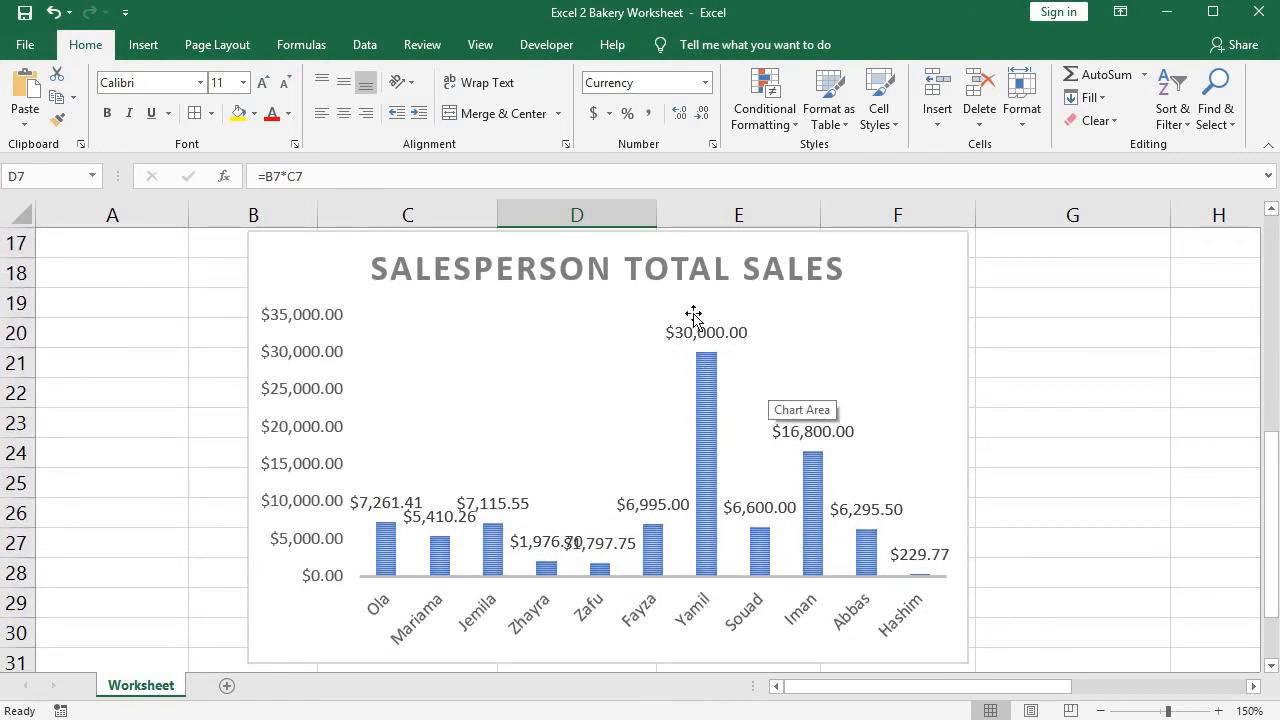
{"action": "left_click", "coordinate": [693, 610]}
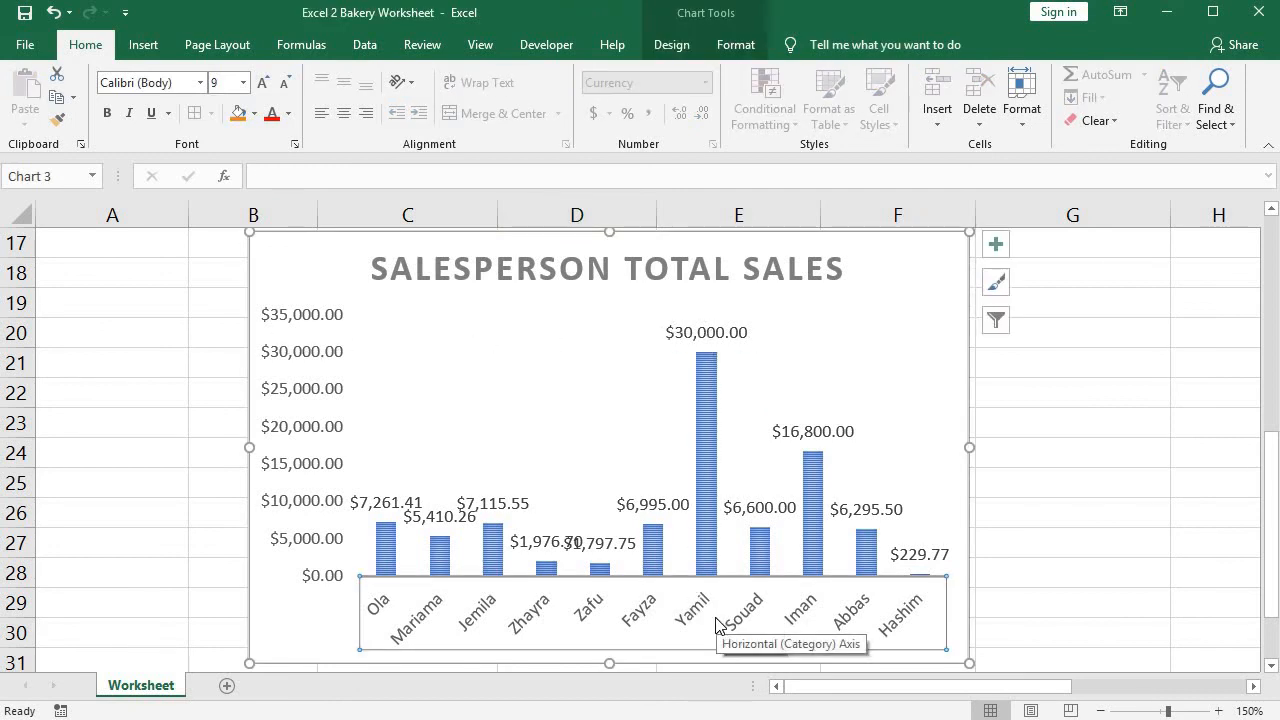
Return the zoom to 100% and look over the finished sales table together with its two charts.
{"action": "left_click", "coordinate": [1100, 711]}
{"action": "left_click", "coordinate": [1100, 711]}
{"action": "left_click", "coordinate": [1100, 711]}
{"action": "left_click", "coordinate": [1100, 711]}
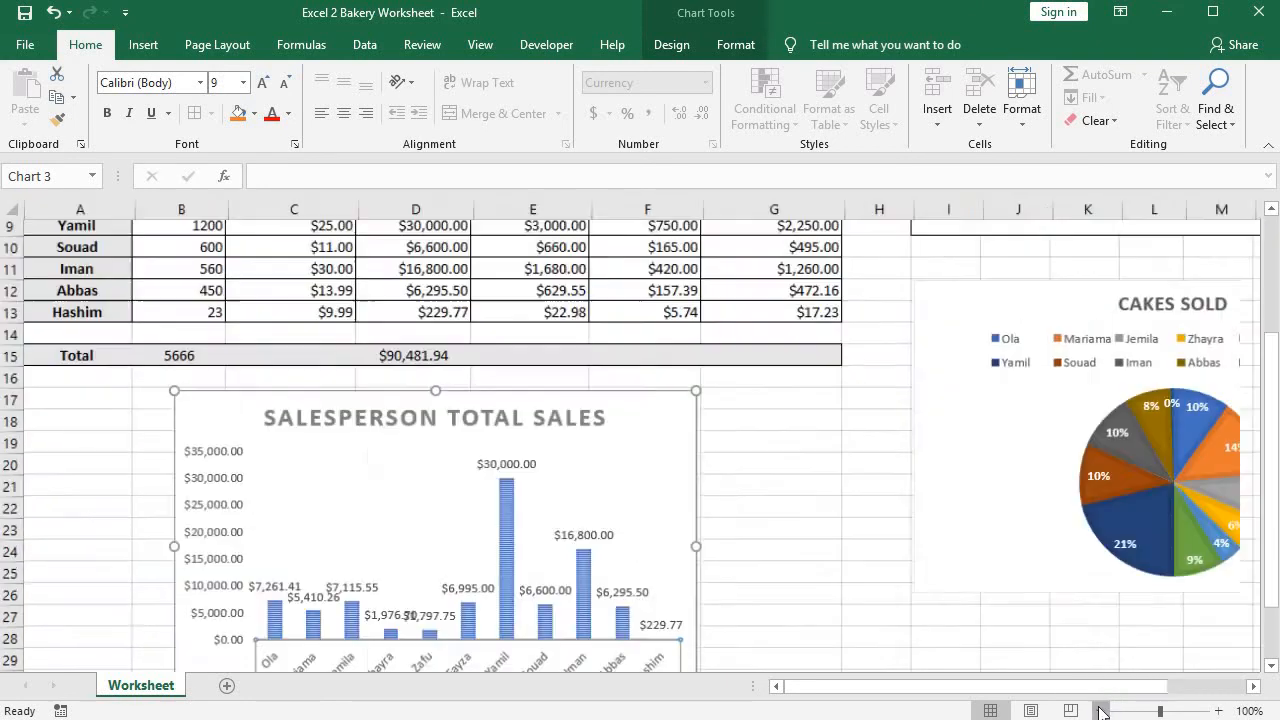
{"action": "left_click", "coordinate": [1100, 711]}
{"action": "left_click", "coordinate": [803, 481]}
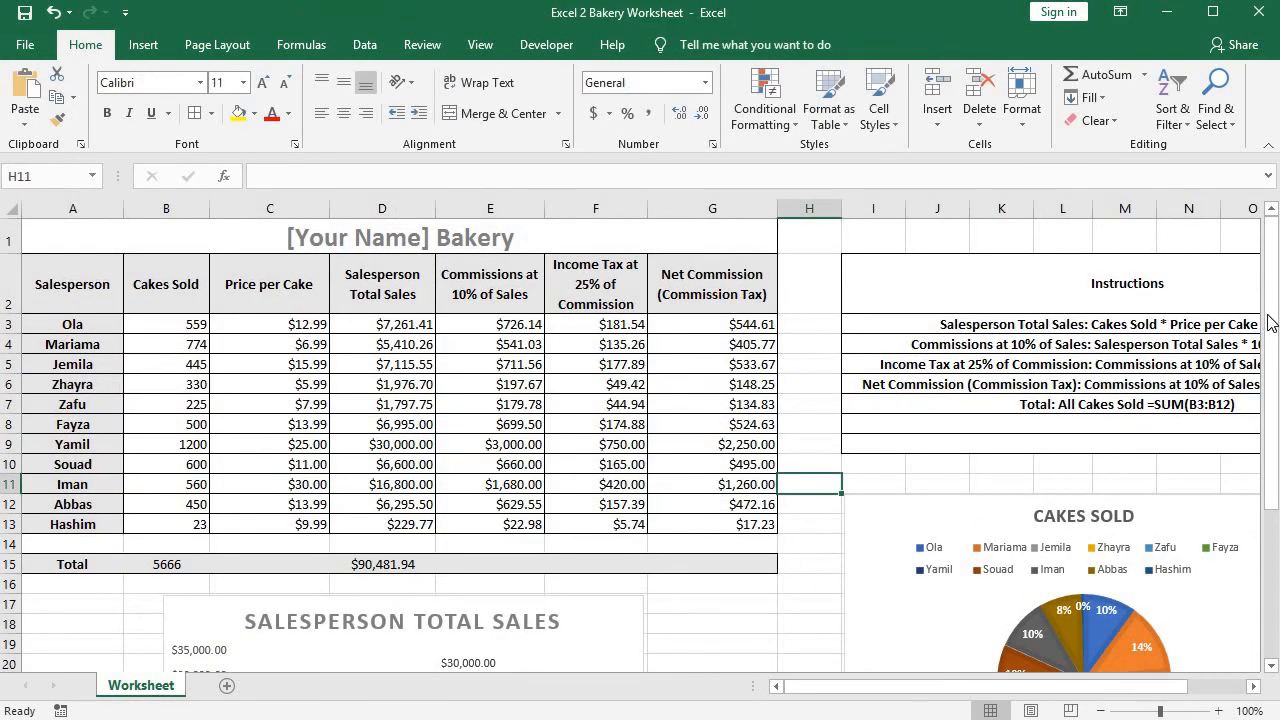
{"action": "left_click_drag", "start_coordinate": [1270, 323], "coordinate": [1254, 302]}
{"action": "left_click", "coordinate": [824, 588]}
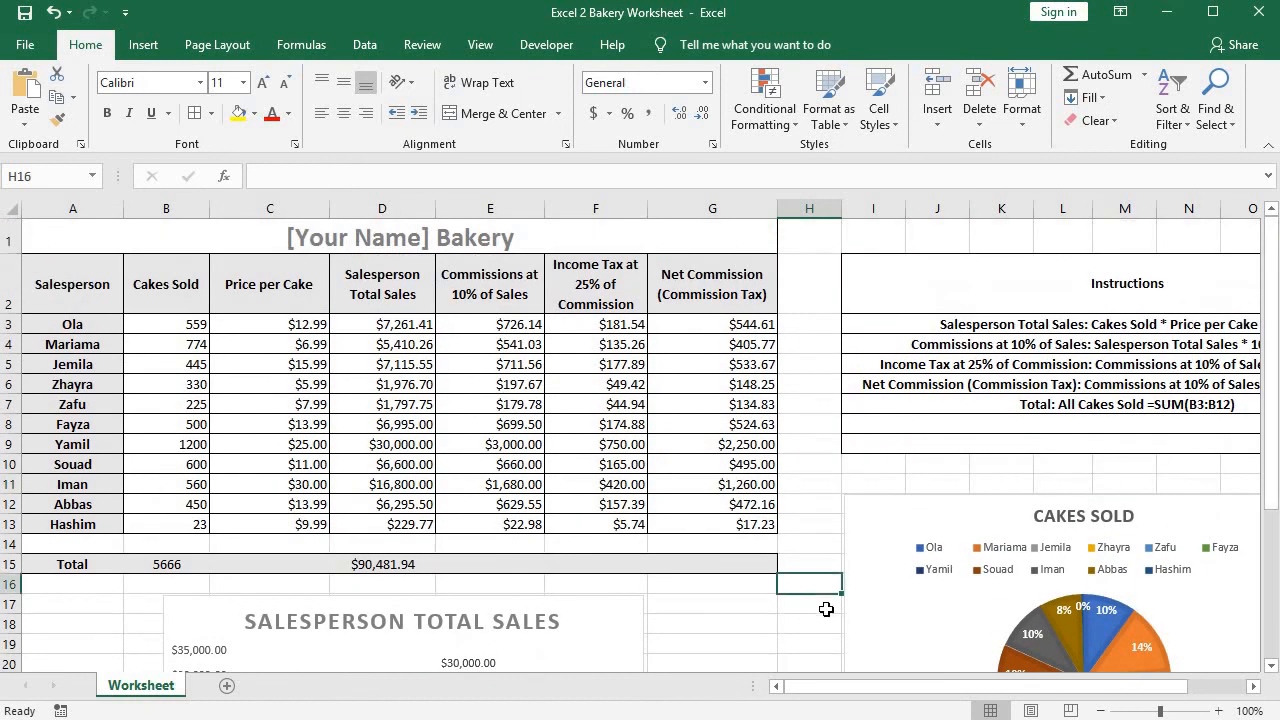
{"action": "left_click_drag", "start_coordinate": [827, 690], "coordinate": [720, 695]}
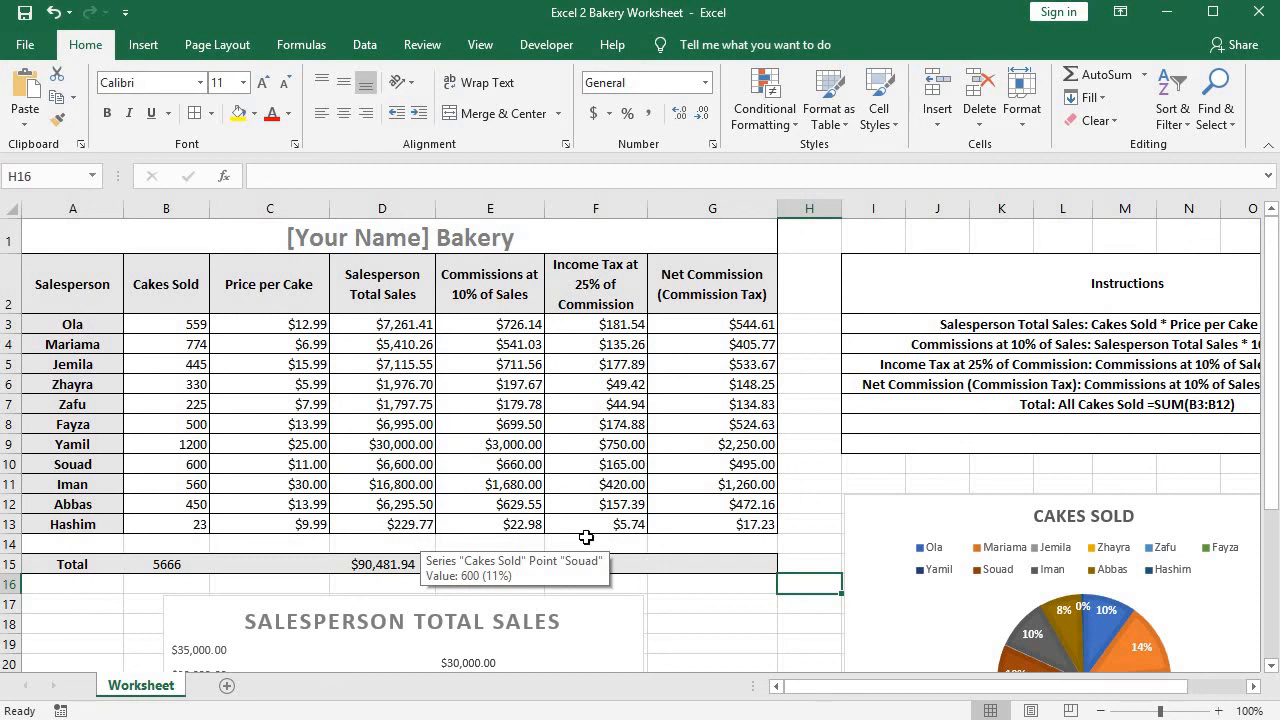
{"action": "left_click", "coordinate": [823, 488]}
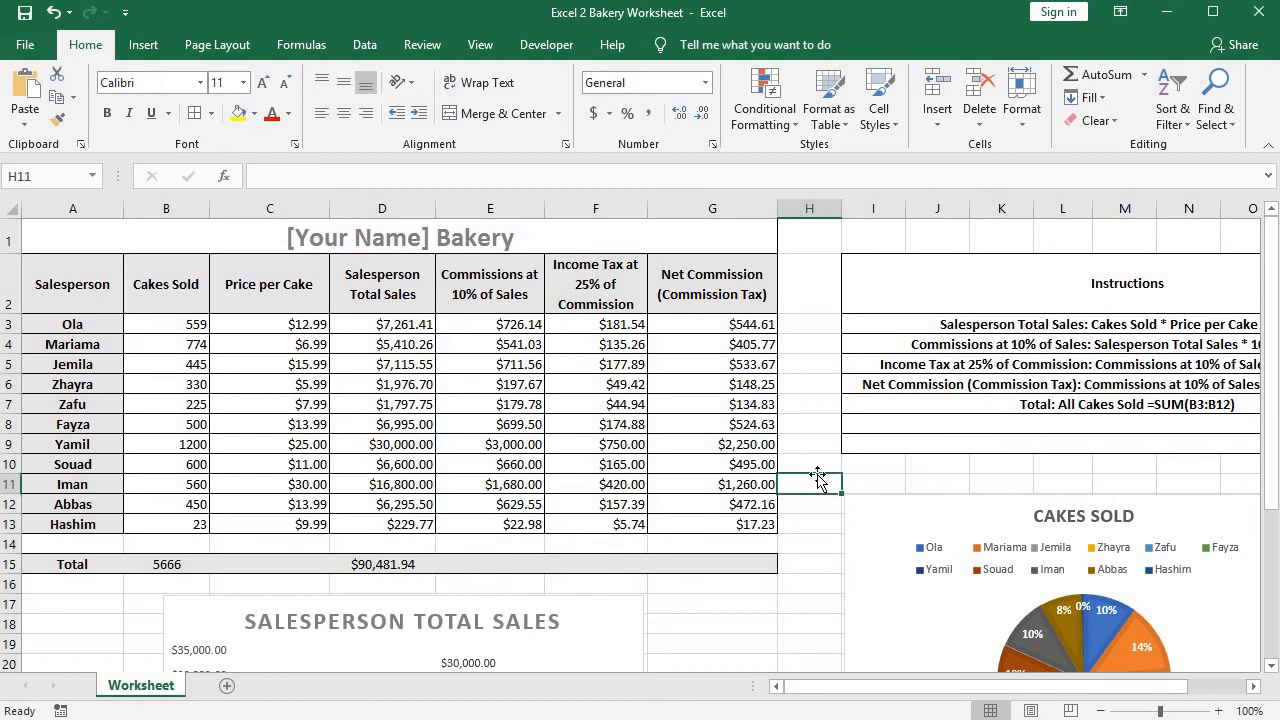